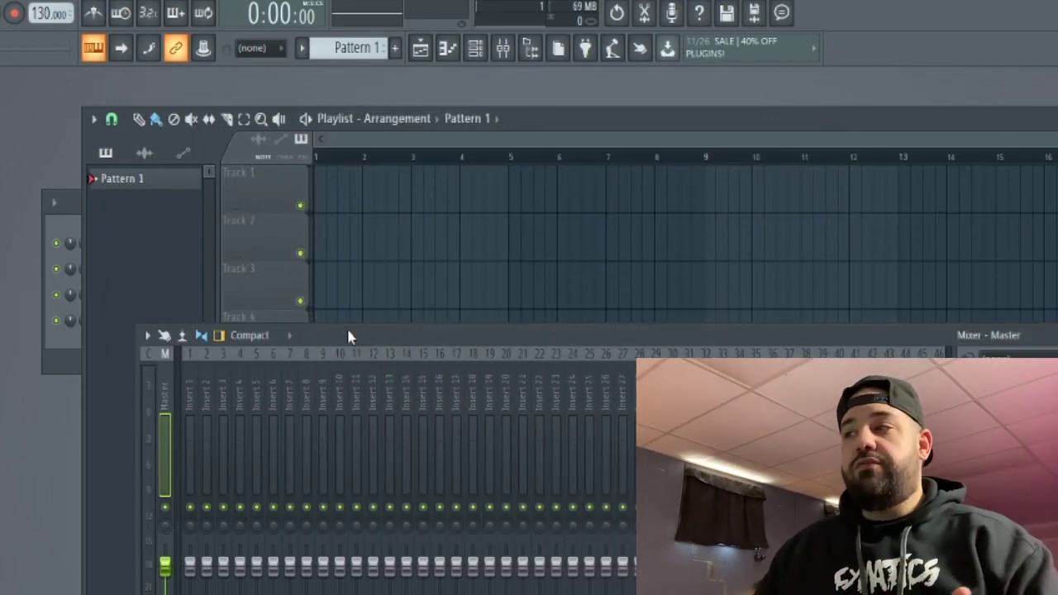
Check the input/output device selection in the audio settings, including the list of available ASIO drivers, and close the settings.
left_click(85, 24)
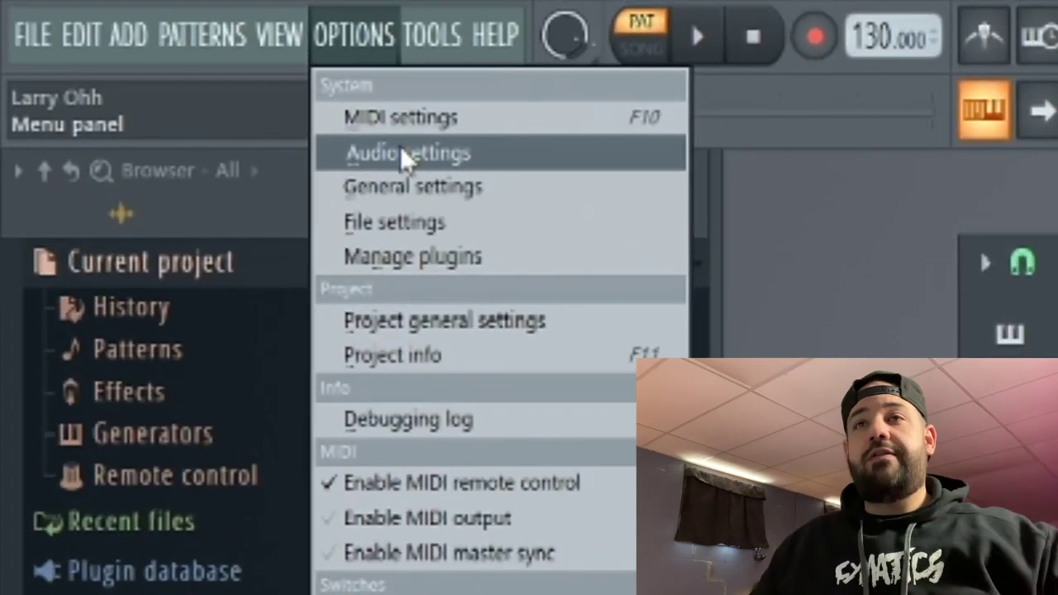
left_click(403, 151)
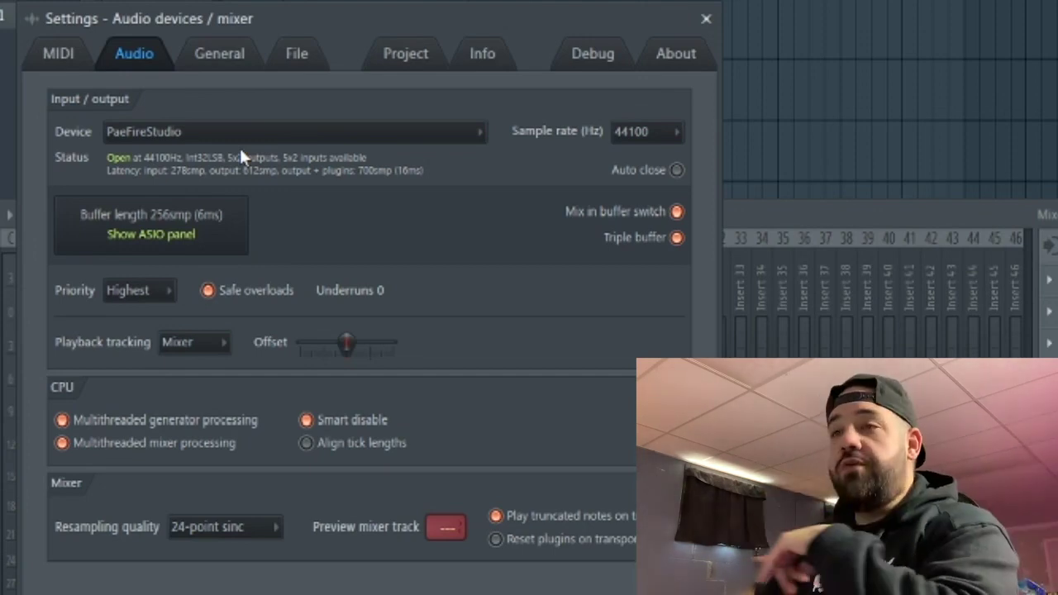
left_click(194, 136)
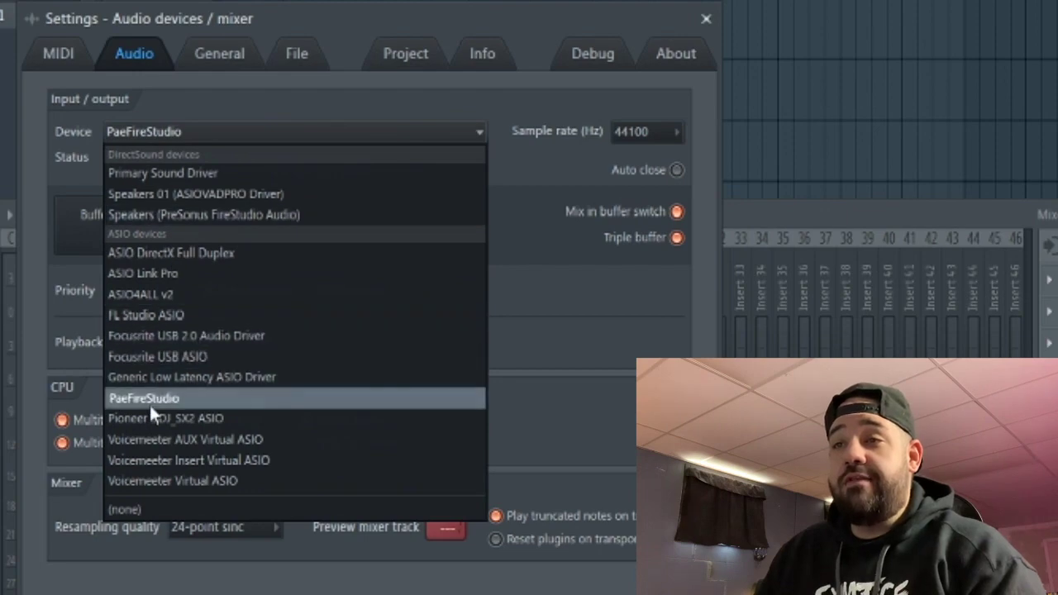
left_click(267, 119)
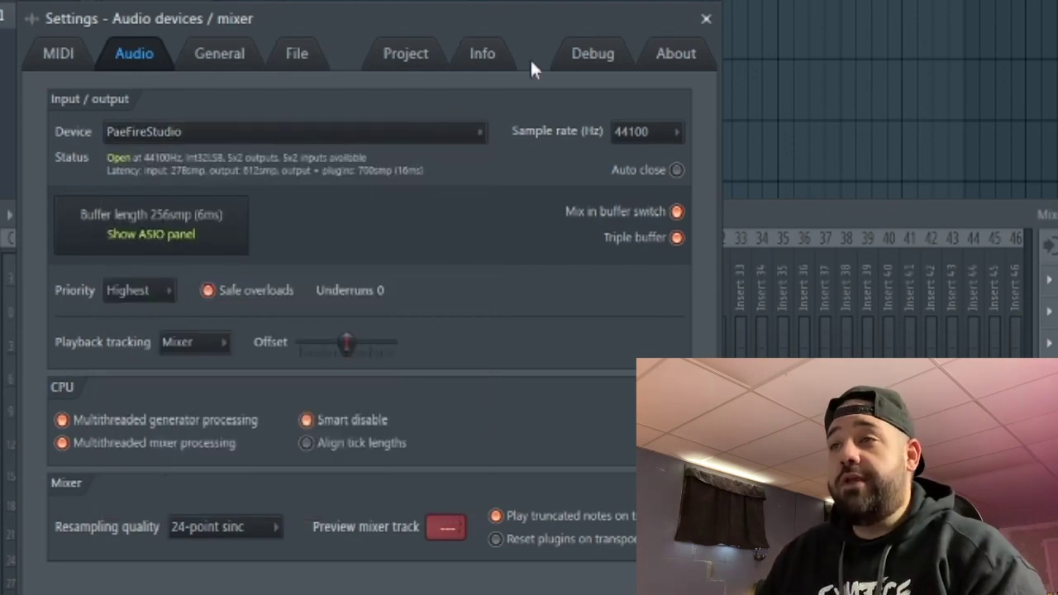
left_click(707, 19)
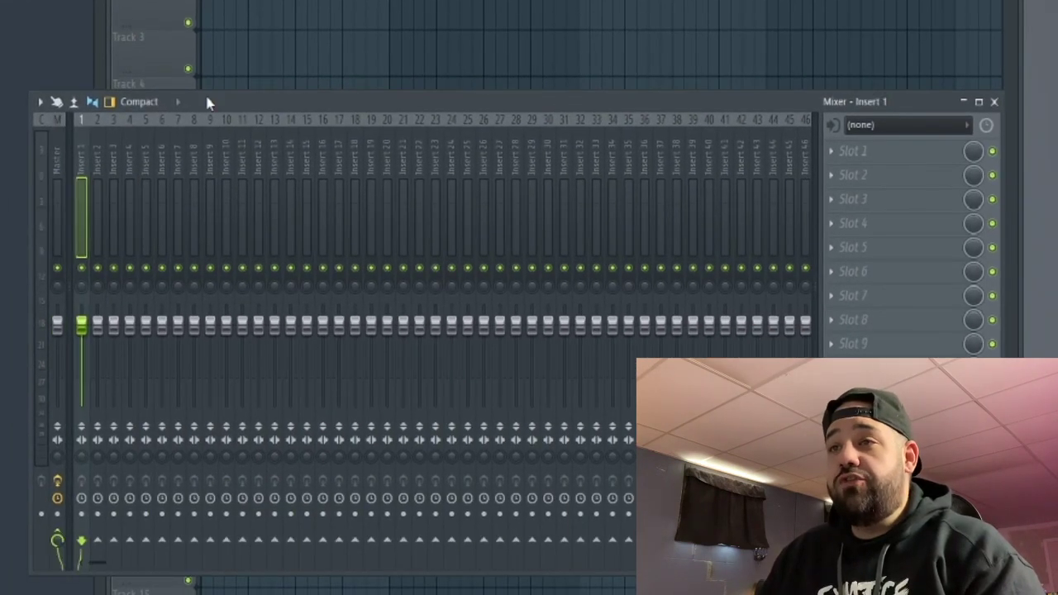
Set the audio input of mixer track Insert 1 to the mono input FireStudio Project Mic 5.
left_click_drag(207, 101, 229, 64)
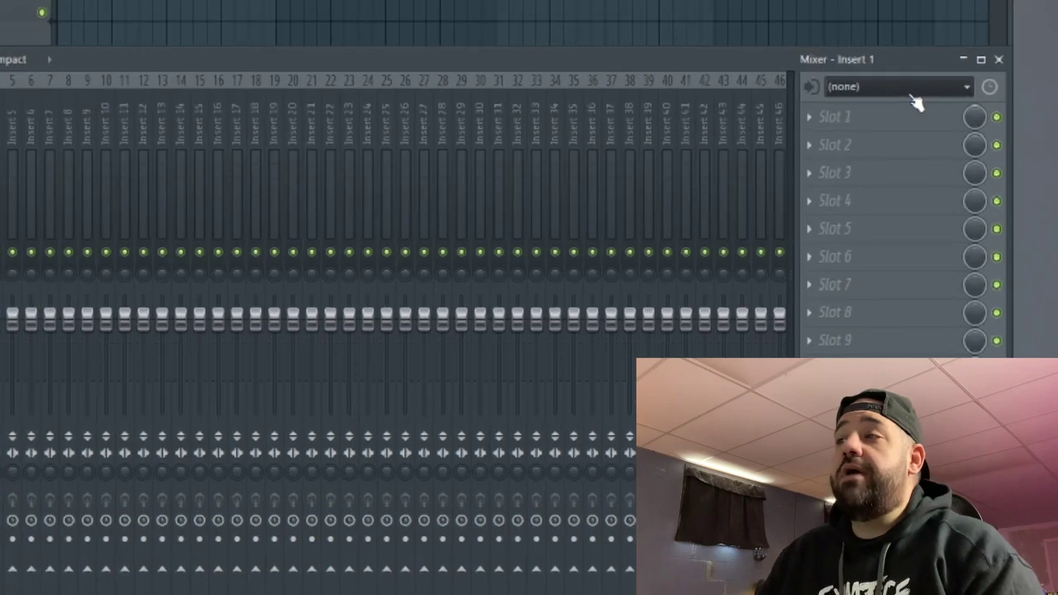
left_click(938, 87)
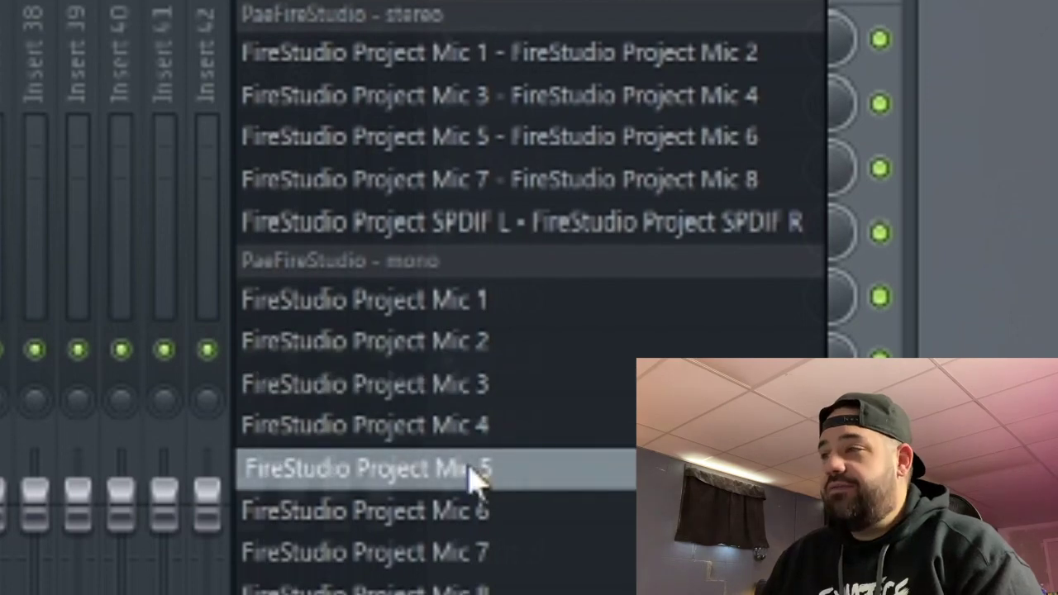
left_click(533, 586)
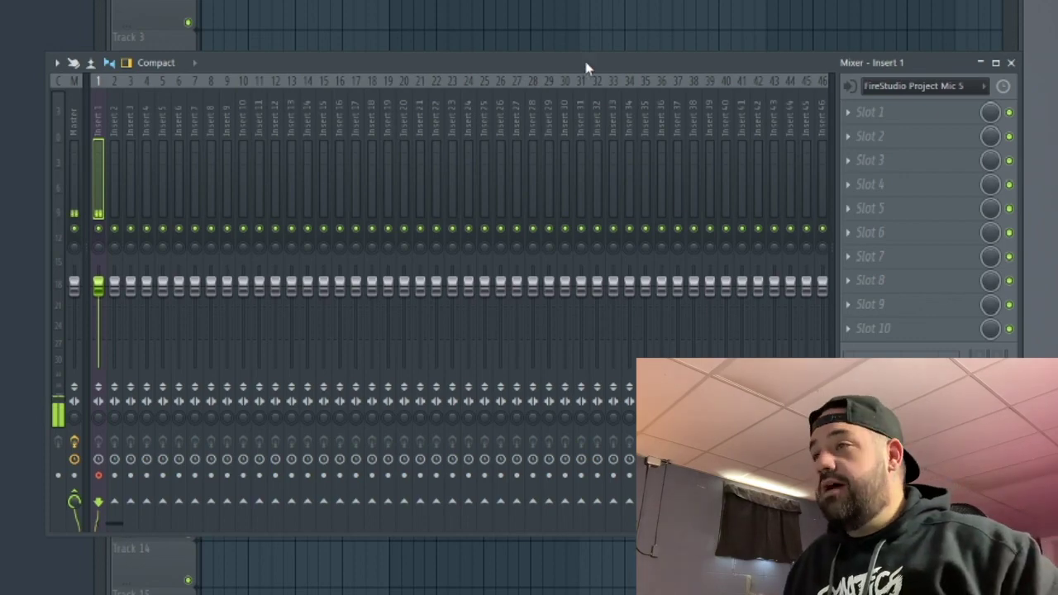
Rearrange the mixer and channel rack windows so the playlist can be seen.
left_click_drag(586, 67, 551, 83)
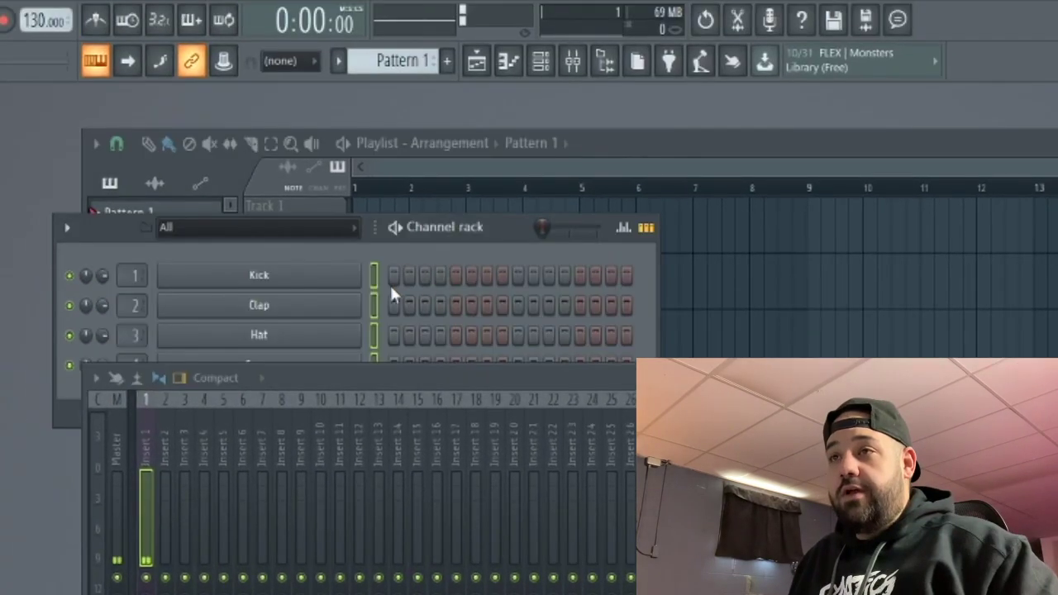
left_click(347, 275)
left_click_drag(386, 237, 383, 350)
left_click_drag(490, 233, 539, 167)
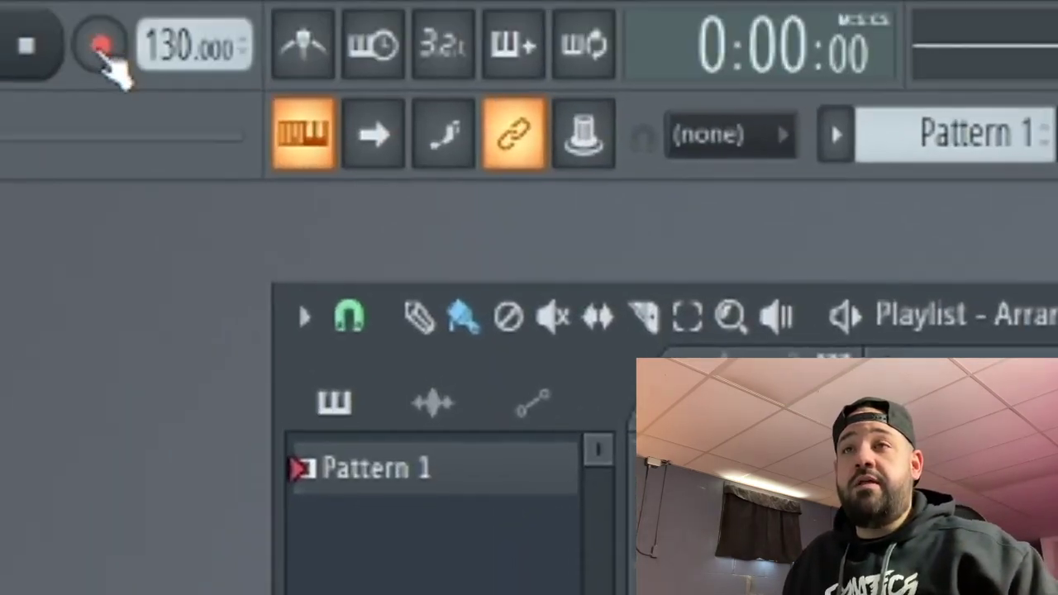
Set the recording filter to audio only by enabling Audio and disabling Automation.
right_click(97, 43)
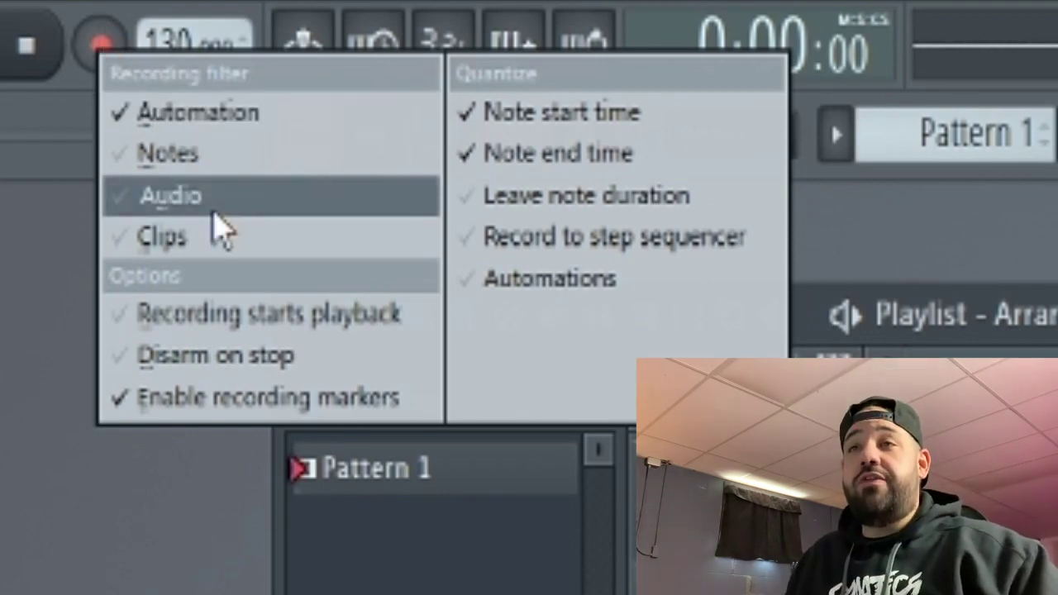
left_click(188, 214)
right_click(98, 43)
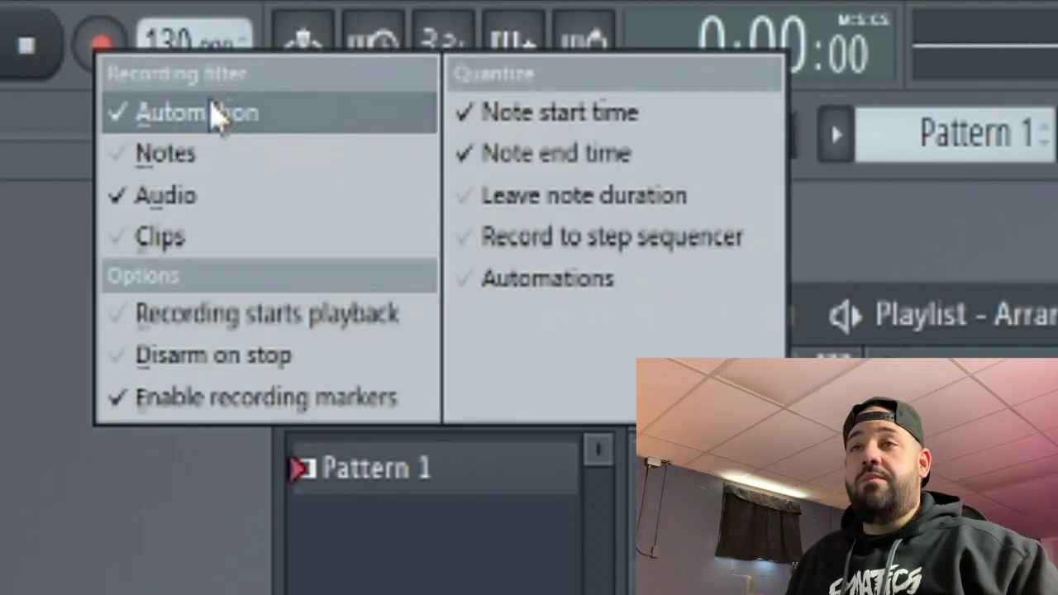
left_click(212, 111)
right_click(103, 56)
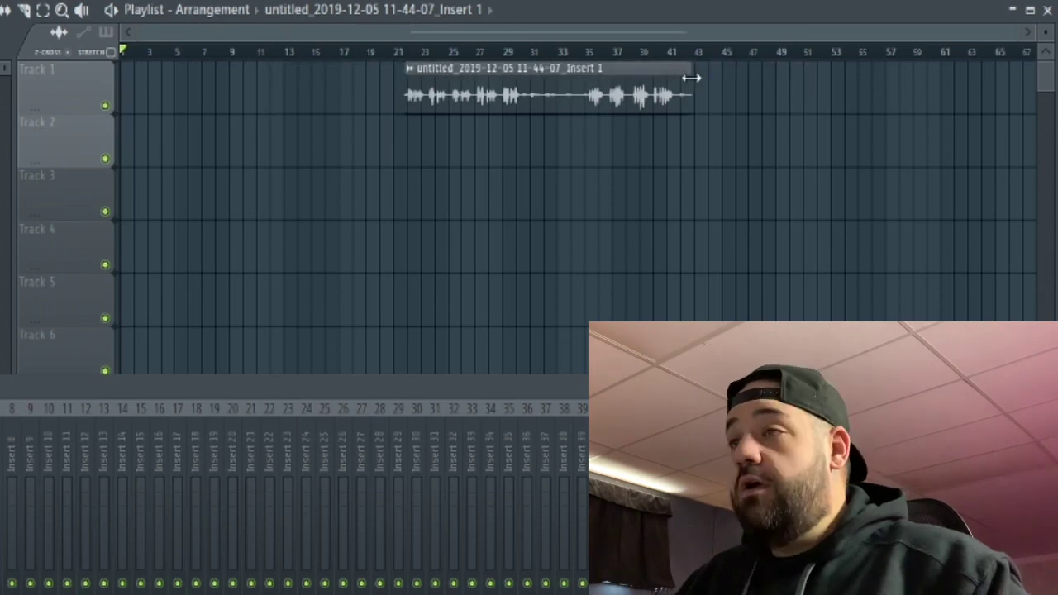
Move the recorded Insert 1 clip to the start of Track 1 and normalize its sample in the sample settings.
left_click_drag(541, 97, 266, 96)
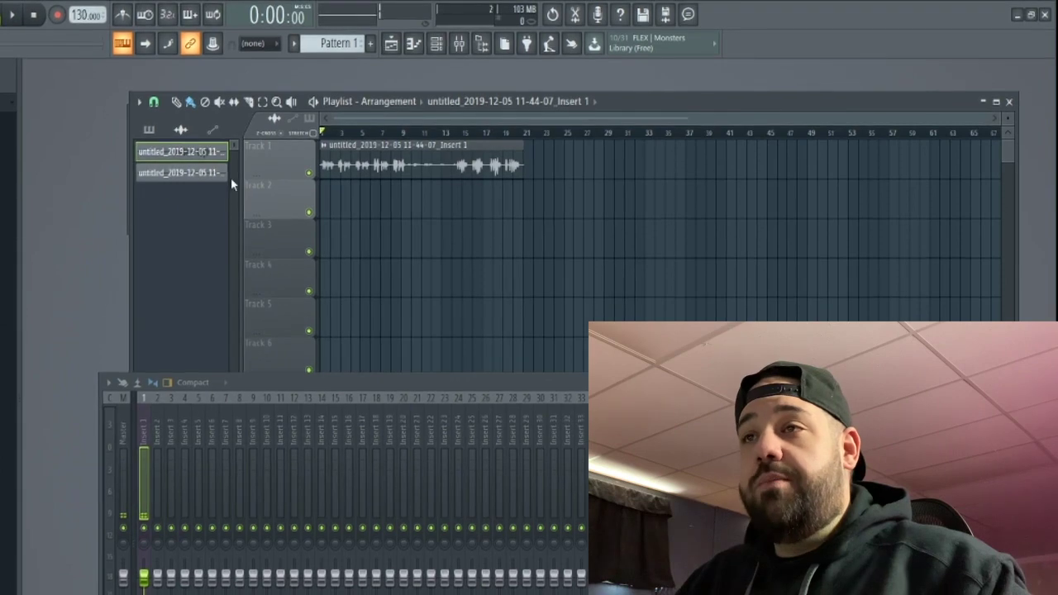
left_click(217, 175)
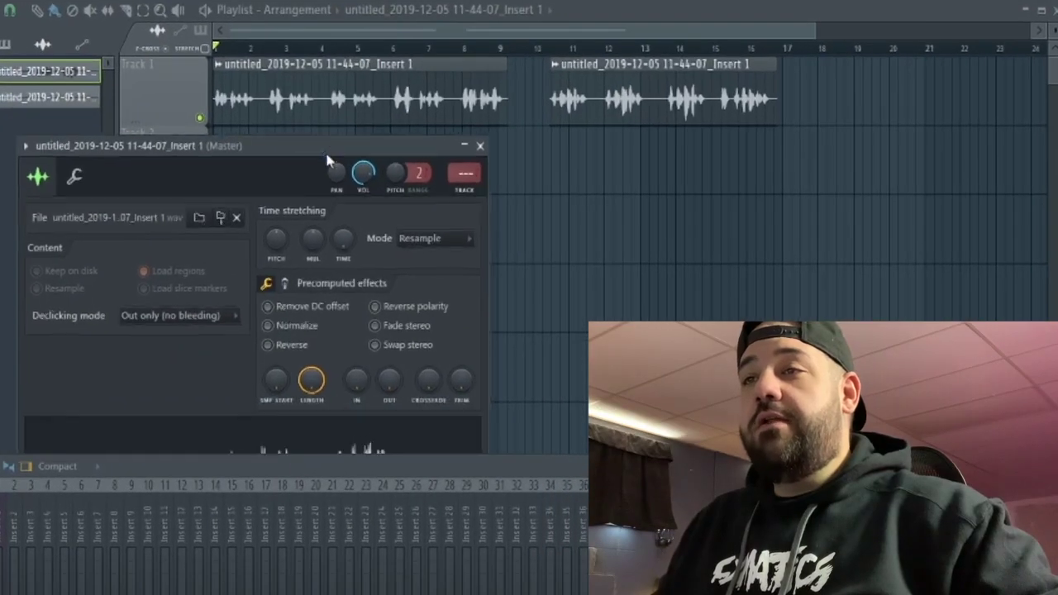
left_click_drag(327, 154, 329, 147)
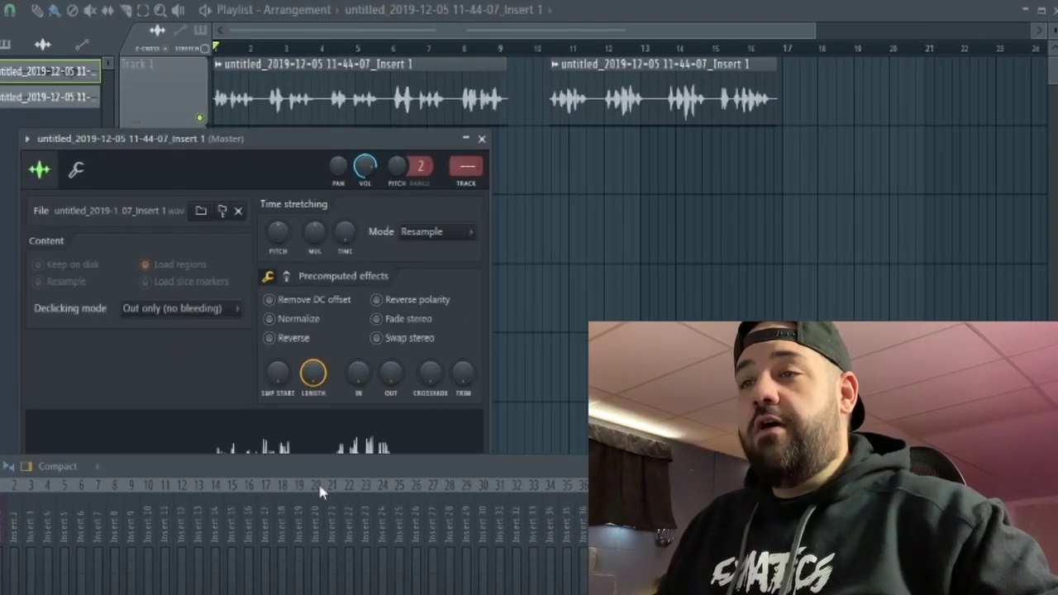
left_click_drag(330, 469, 308, 594)
left_click(288, 322)
left_click(485, 139)
Move the second recorded clip on Track 1 so it starts at bar 10.
scroll(207, 135, "up", 6)
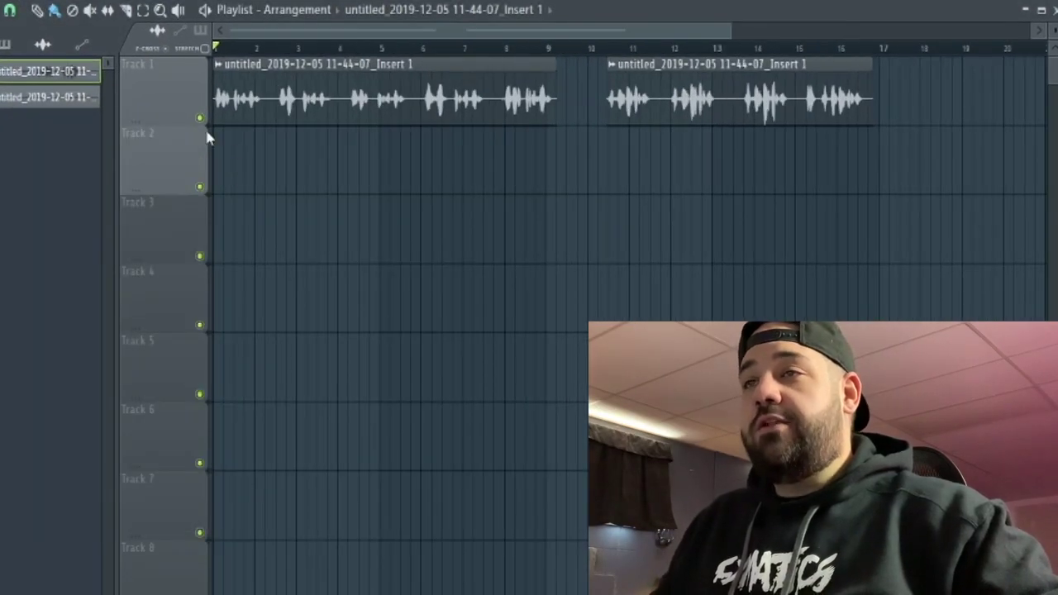
scroll(248, 261, "down", 6)
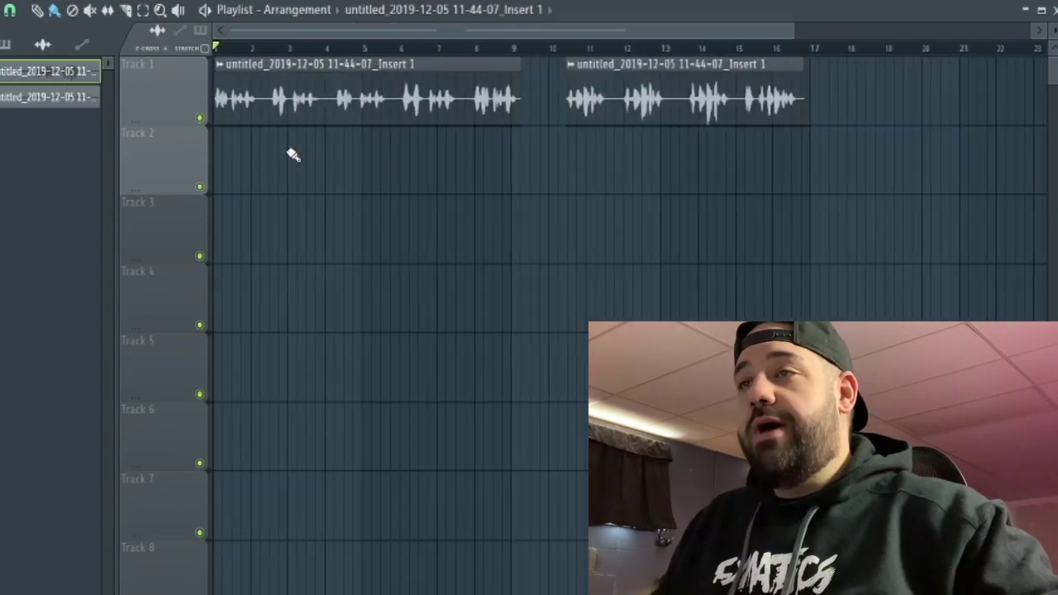
left_click_drag(680, 62, 654, 83)
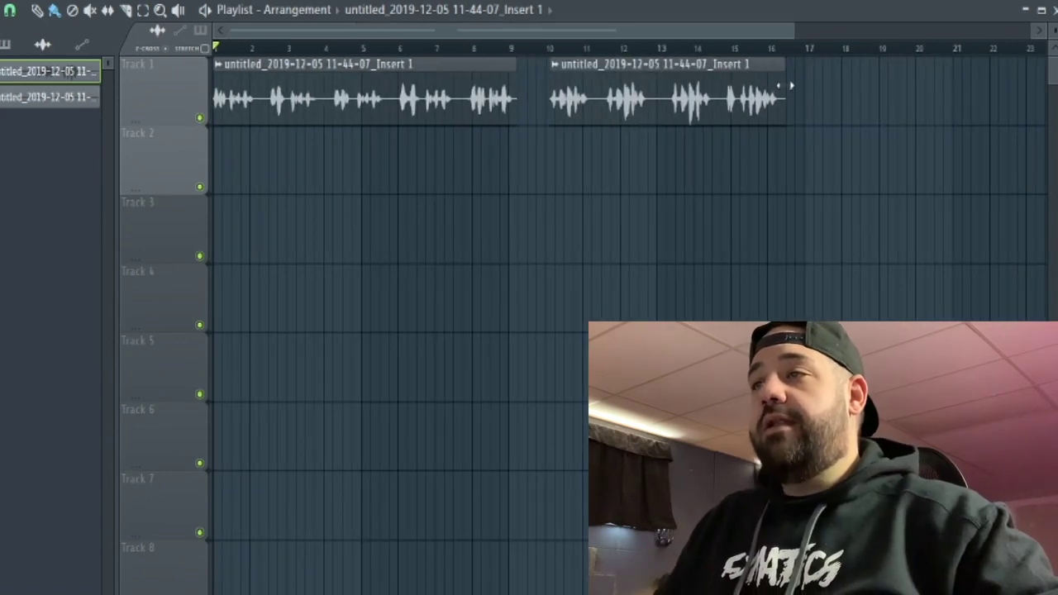
Play back the first recorded clip on Track 1 to listen to the takes, and stop playback.
scroll(213, 116, "up", 2)
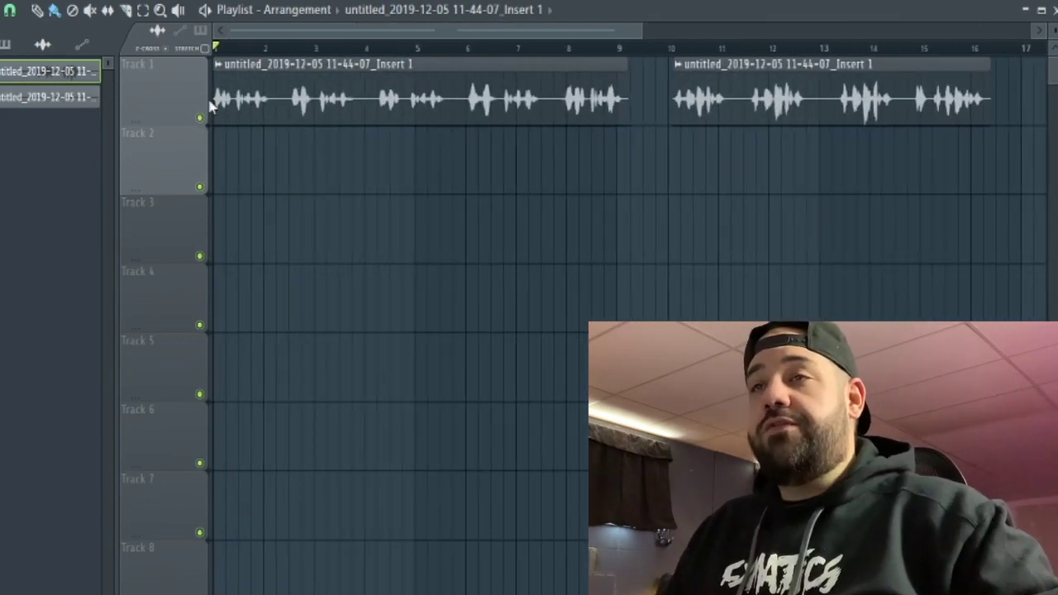
key("space")
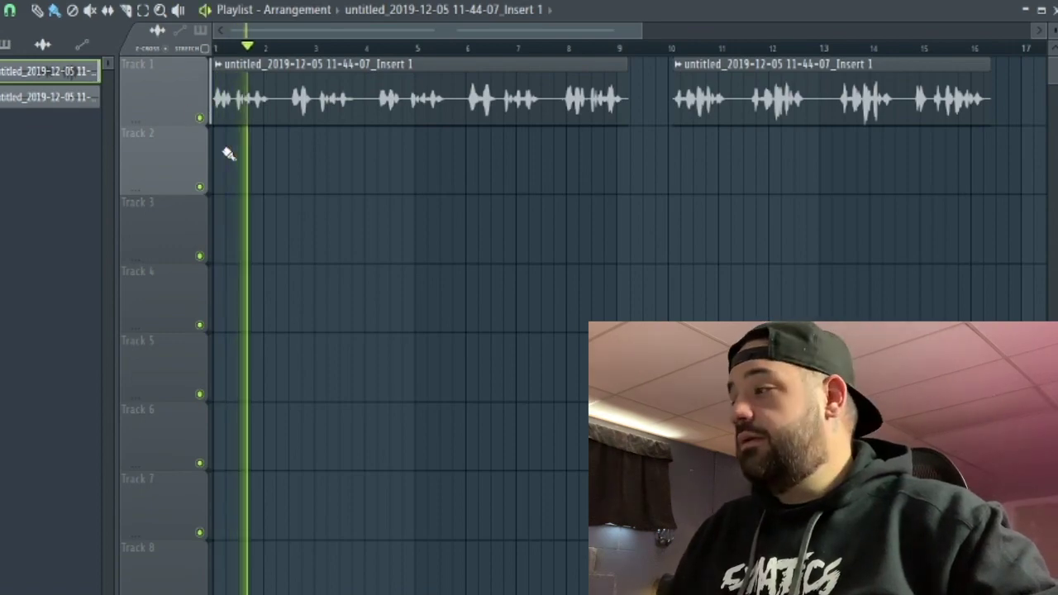
scroll(215, 152, "up", 2)
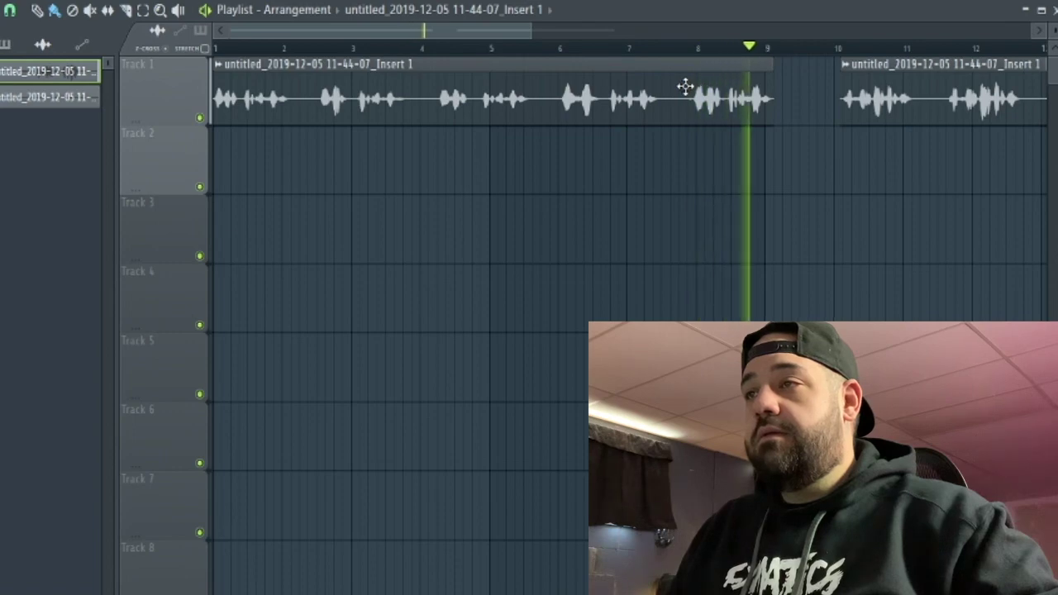
key("space")
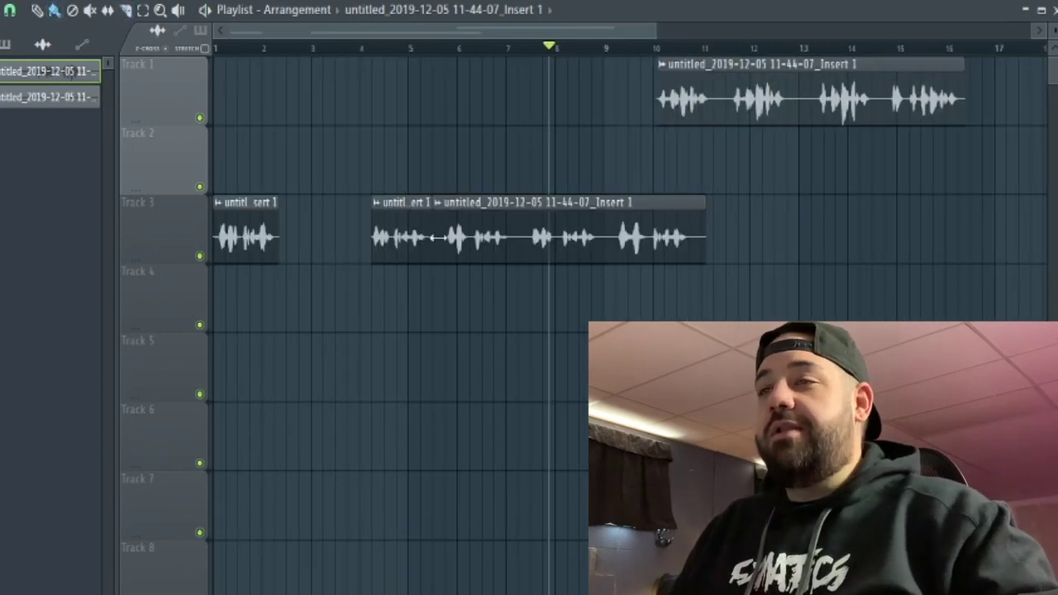
Move the matching second take from Track 3 to the start of Track 4, directly beneath the first phrase.
scroll(240, 274, "down", 2)
scroll(229, 276, "up", 4)
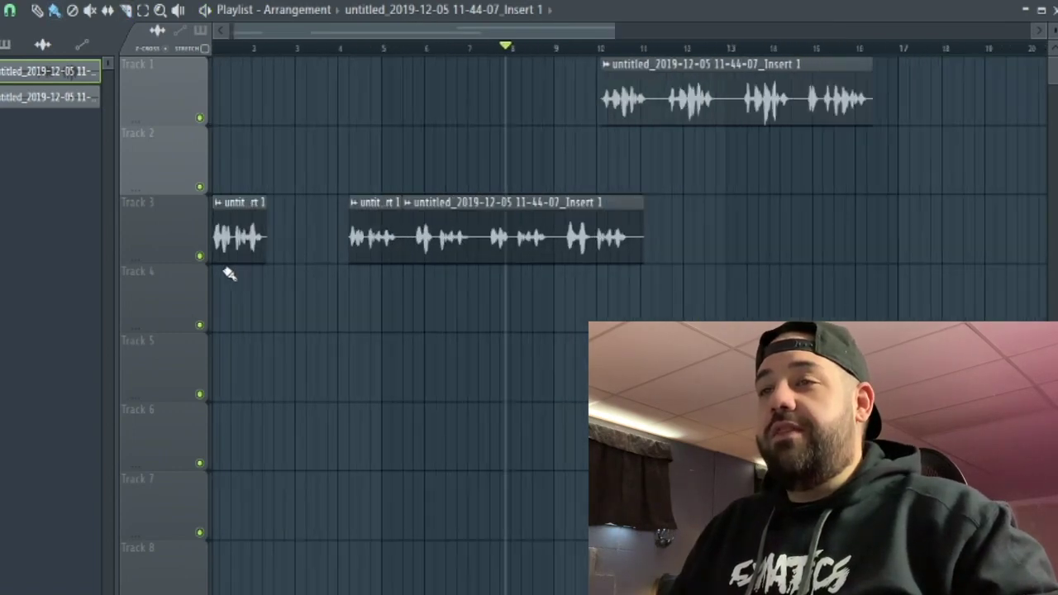
left_click_drag(576, 212, 275, 310)
Try to shift the sliced pieces of the Track 4 take to match the timing of the Track 3 phrase.
scroll(281, 308, "up", 4)
left_click_drag(328, 299, 344, 295)
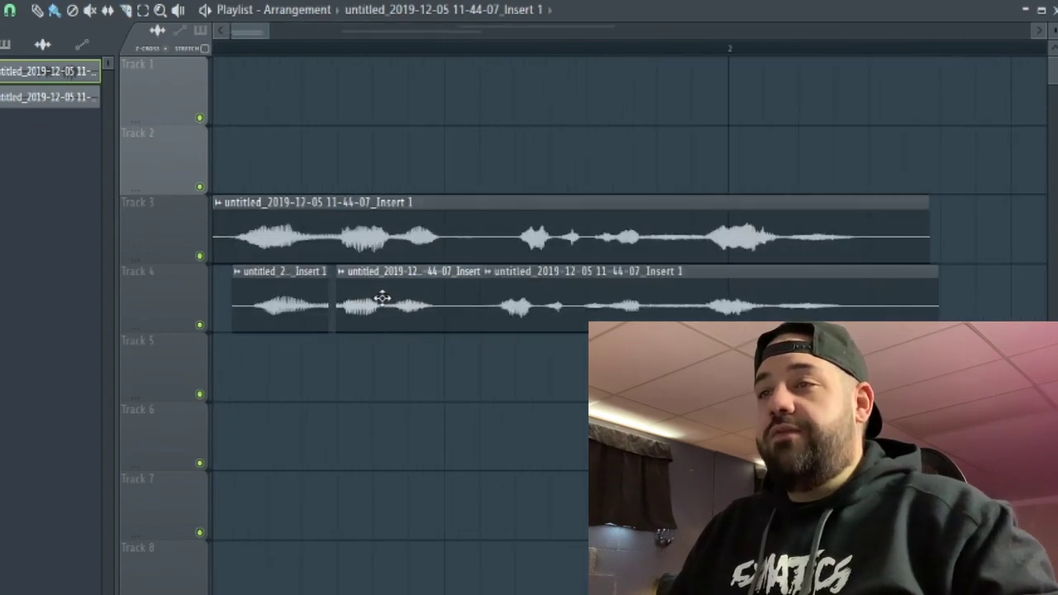
left_click_drag(534, 301, 597, 322)
key("c")
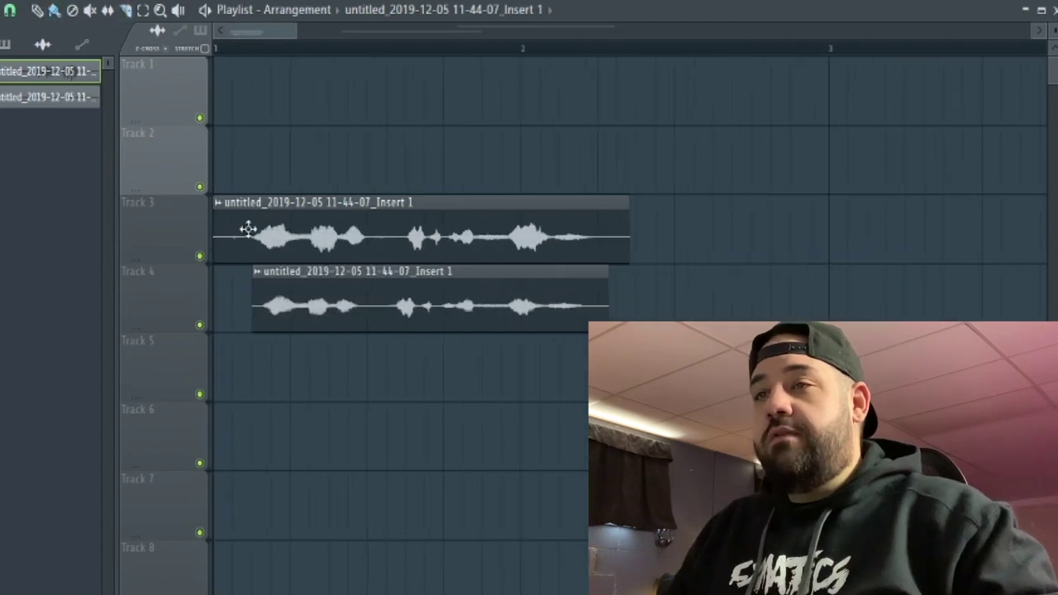
Make the vocal clips on Track 3 and Track 4 unique as samples.
right_click(220, 208)
left_click(417, 239)
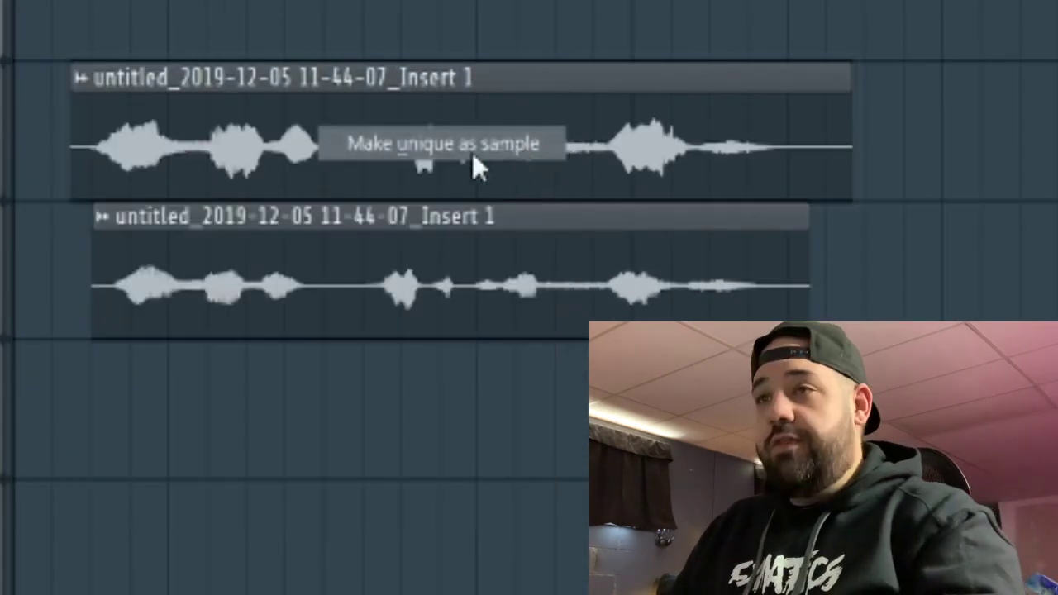
left_click(473, 157)
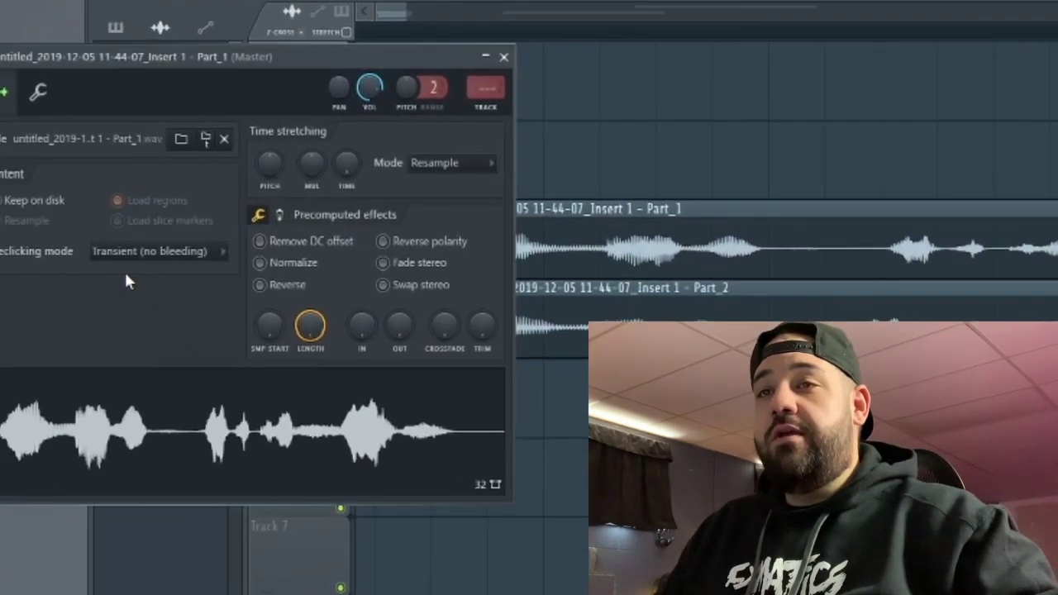
Set the declicking mode of the Part_1 sample to Generic (bleeding) and switch the Part_2 sample to a bleeding mode too.
left_click(190, 253)
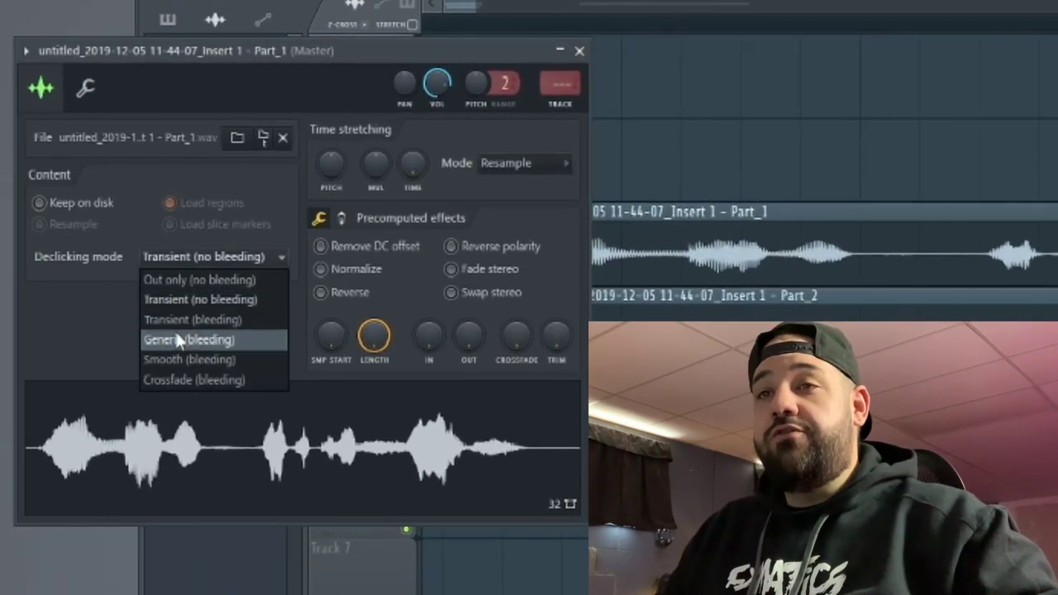
left_click(177, 338)
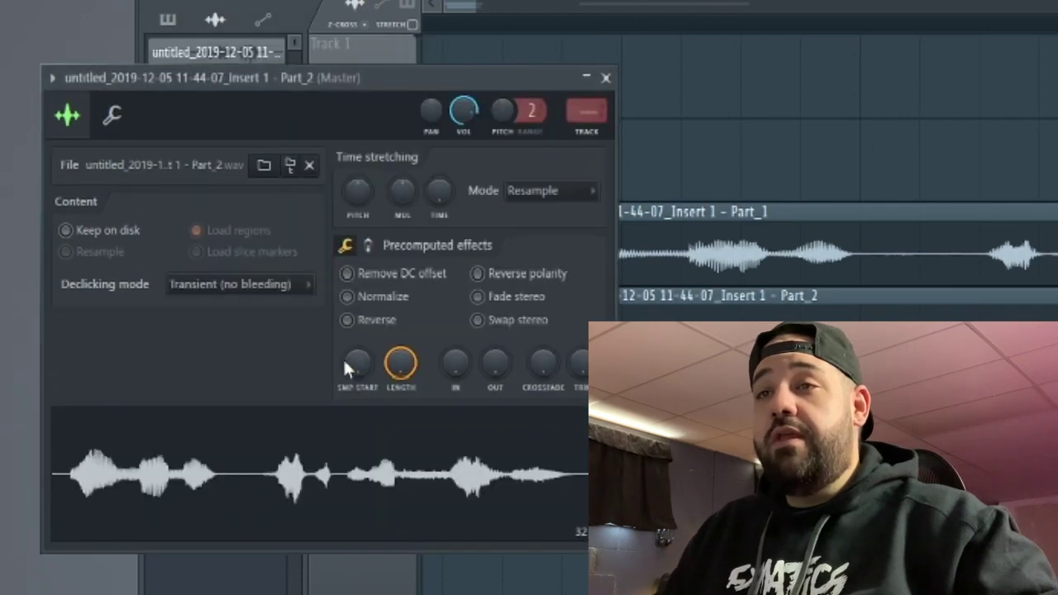
left_click(270, 287)
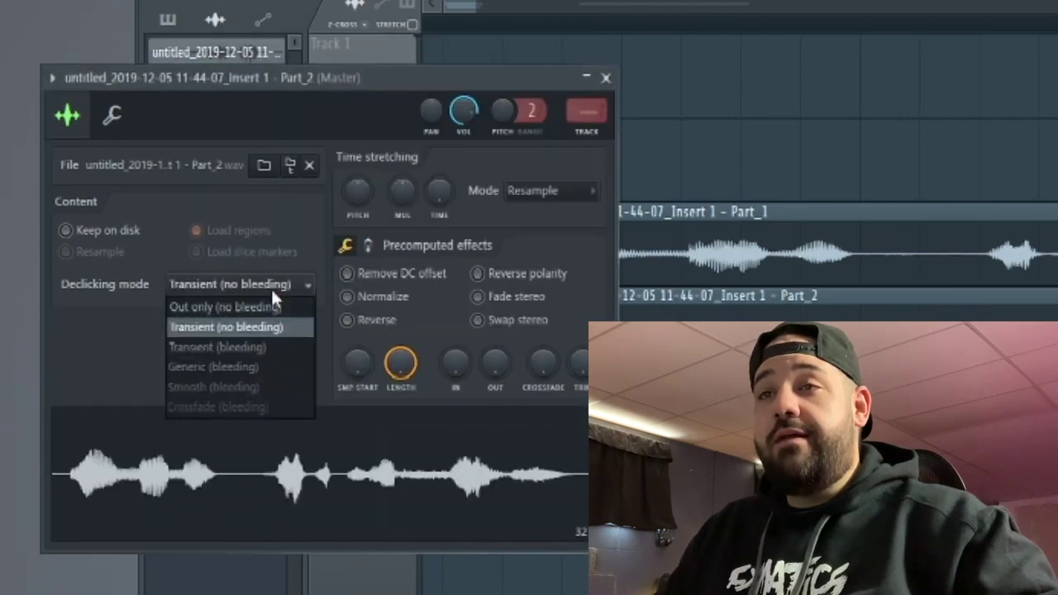
left_click(212, 382)
Trim the ends of the Part_1 and Part_2 clips and slice the Part_2 clip on Track 4 into six pieces between the words.
left_click_drag(382, 237, 389, 238)
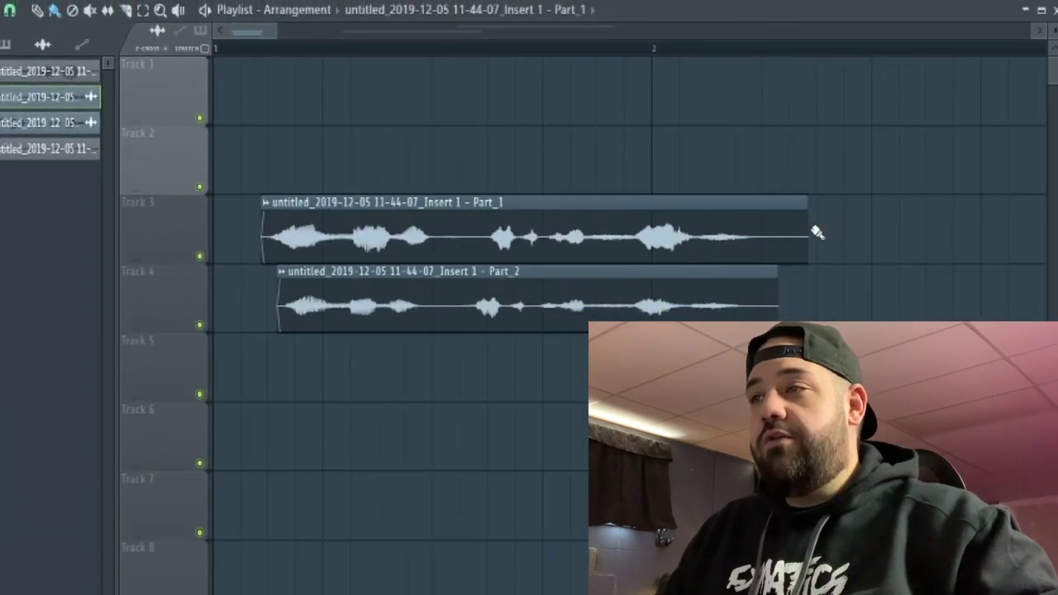
left_click_drag(1022, 237, 1002, 237)
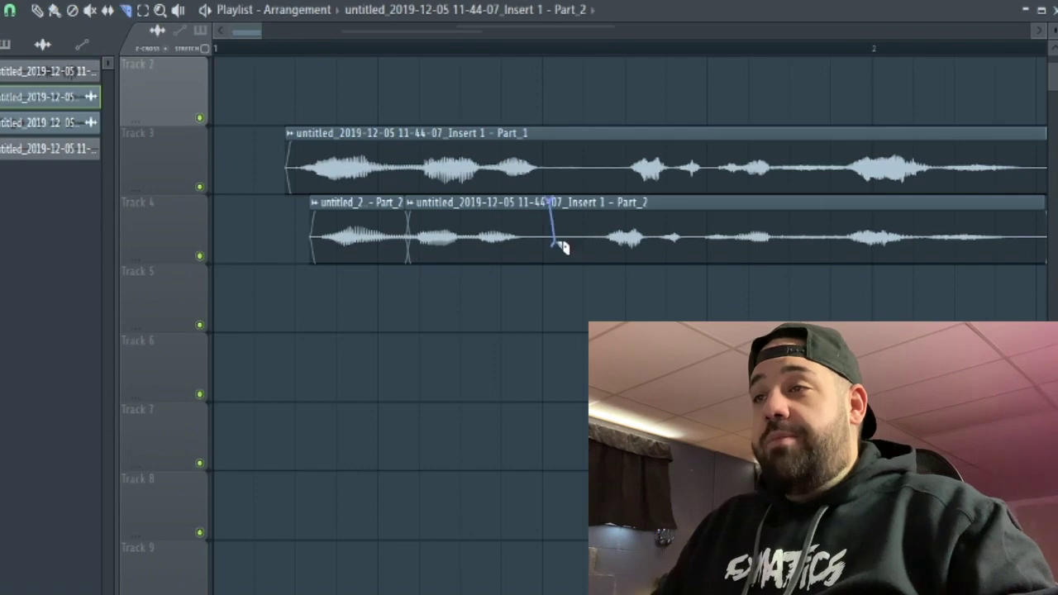
left_click_drag(917, 201, 916, 270)
scroll(670, 271, "down", 1)
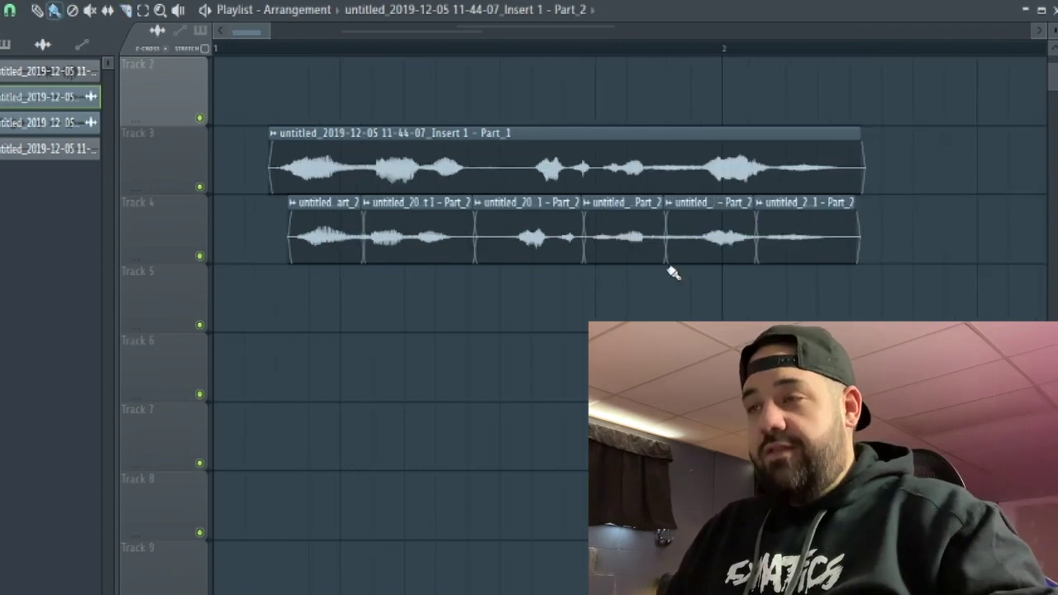
Shift the sliced Part_2 pieces on Track 4 to line up with the Part_1 words on Track 3 and play them back.
key("b")
scroll(340, 263, "up", 3)
left_click_drag(493, 220, 509, 220)
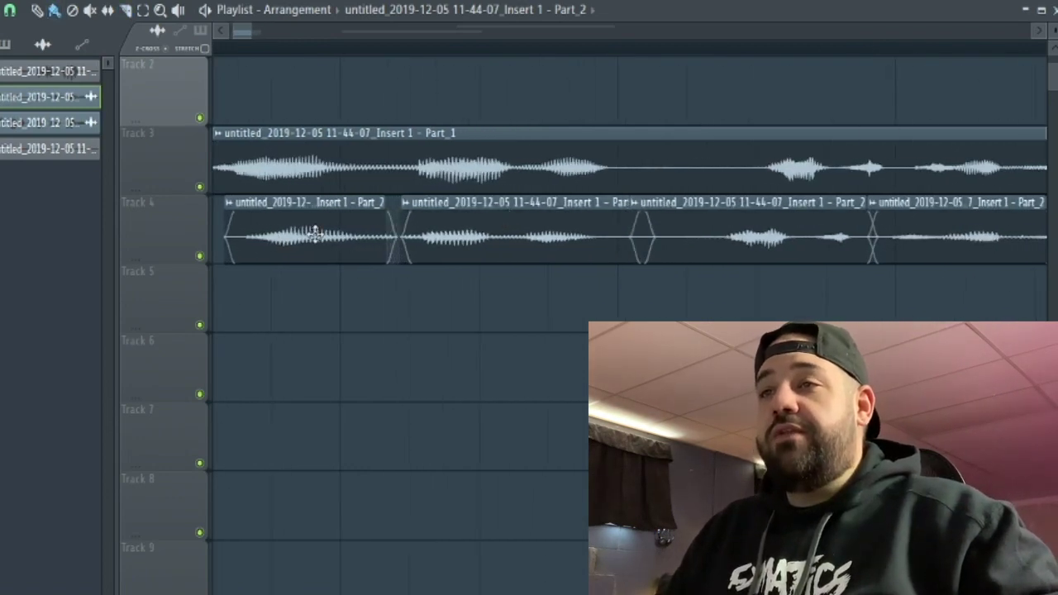
left_click_drag(784, 238, 815, 234)
scroll(615, 265, "down", 1)
scroll(833, 268, "up", 2)
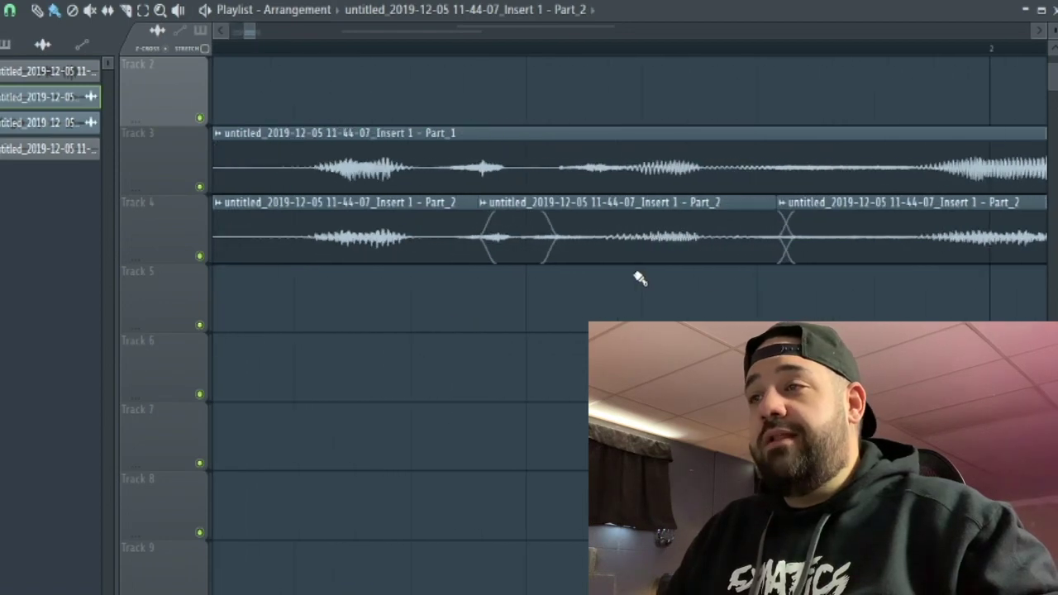
left_click_drag(631, 235, 654, 233)
scroll(467, 239, "down", 2)
key("space")
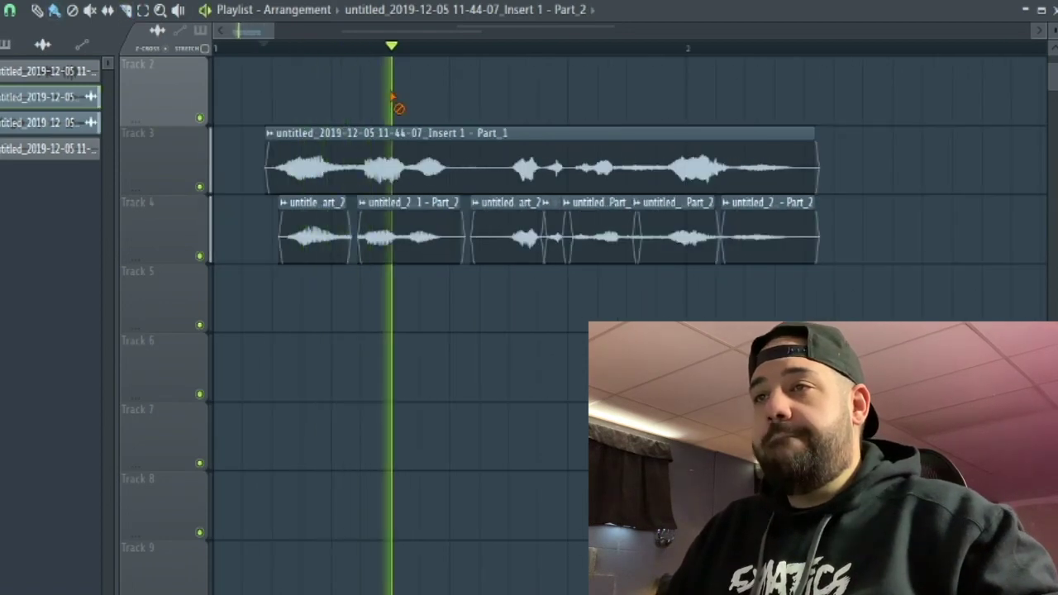
scroll(697, 305, "down", 2)
key("space")
Assign the Part_1 clip to mixer track 1 and the Part_2 clip to mixer track 2.
key("F9")
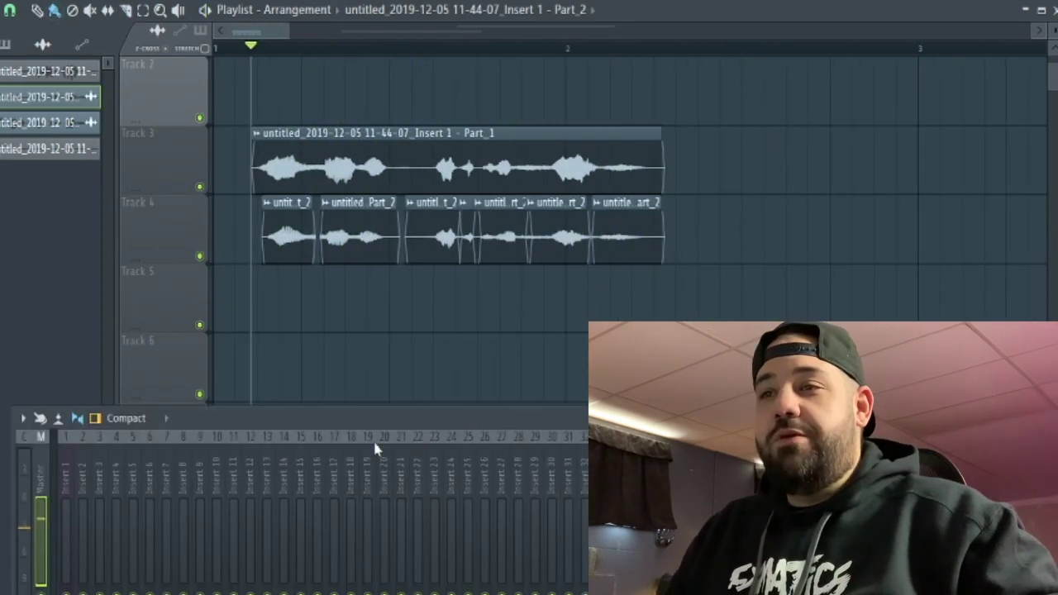
double_click(300, 163)
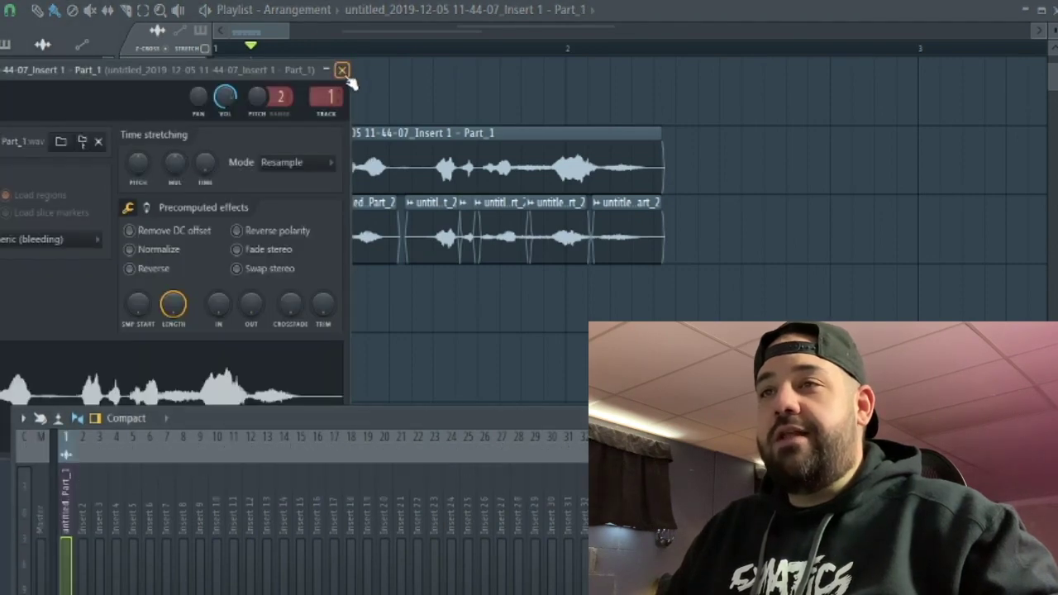
left_click(343, 71)
double_click(331, 154)
right_click(551, 332)
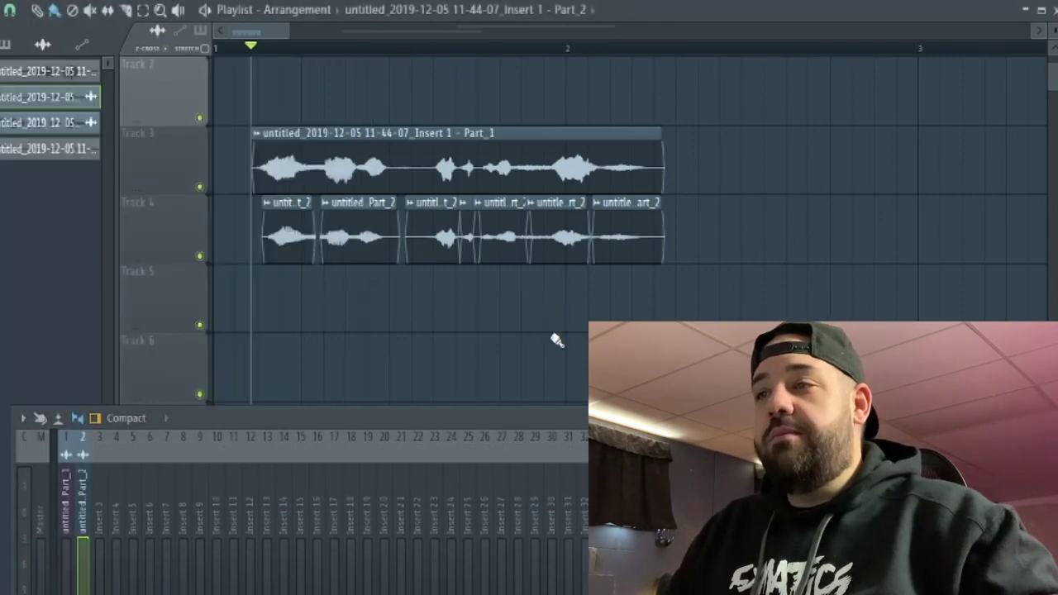
Load a saved vocal chain preset onto mixer insert 3 and dock that track to the left.
left_click_drag(517, 421, 634, 273)
right_click(220, 282)
mouse_move(203, 277)
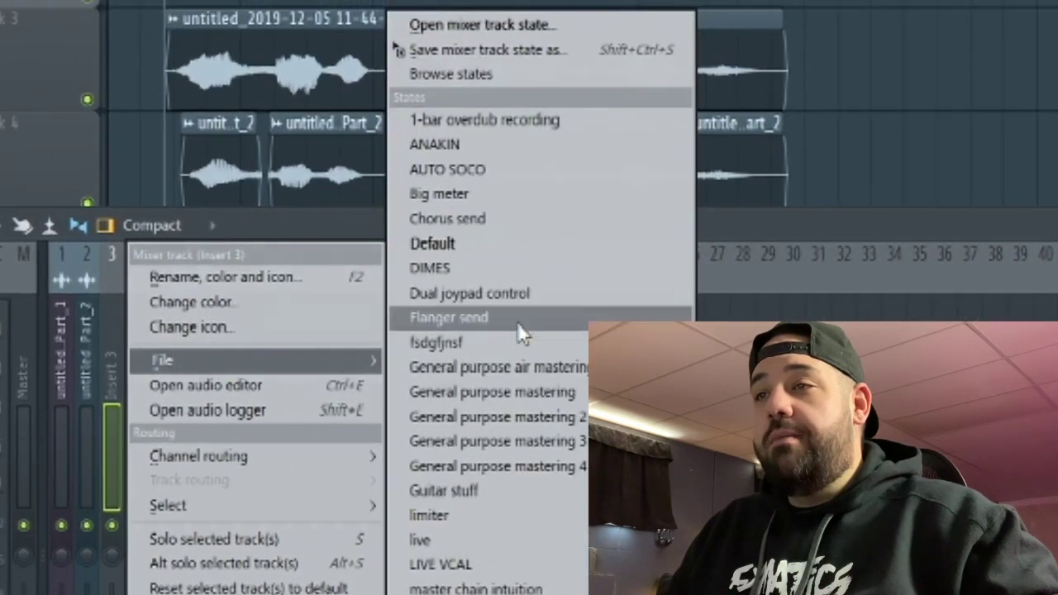
left_click(637, 3)
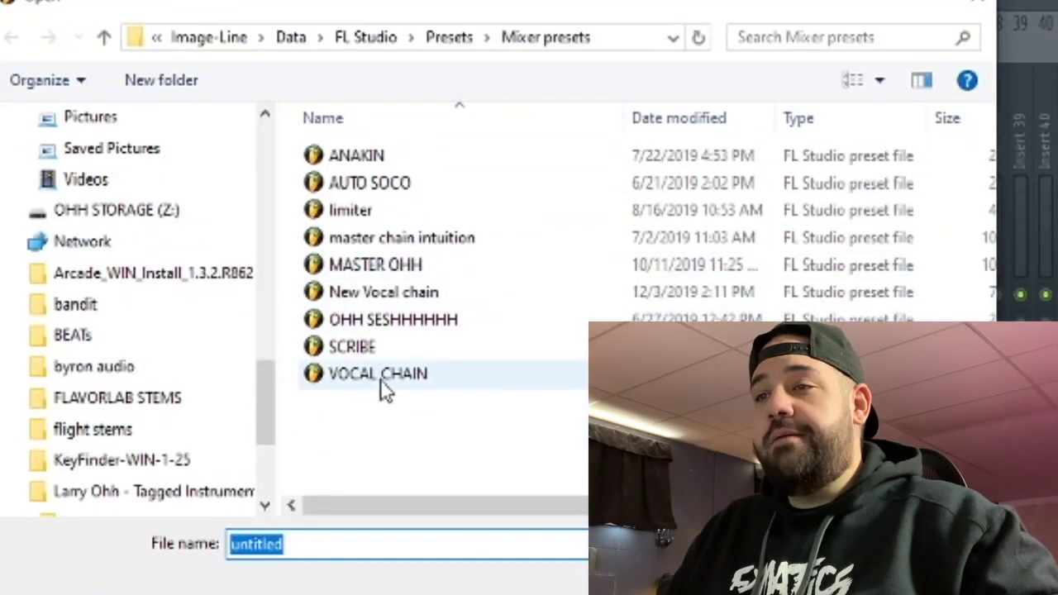
double_click(384, 481)
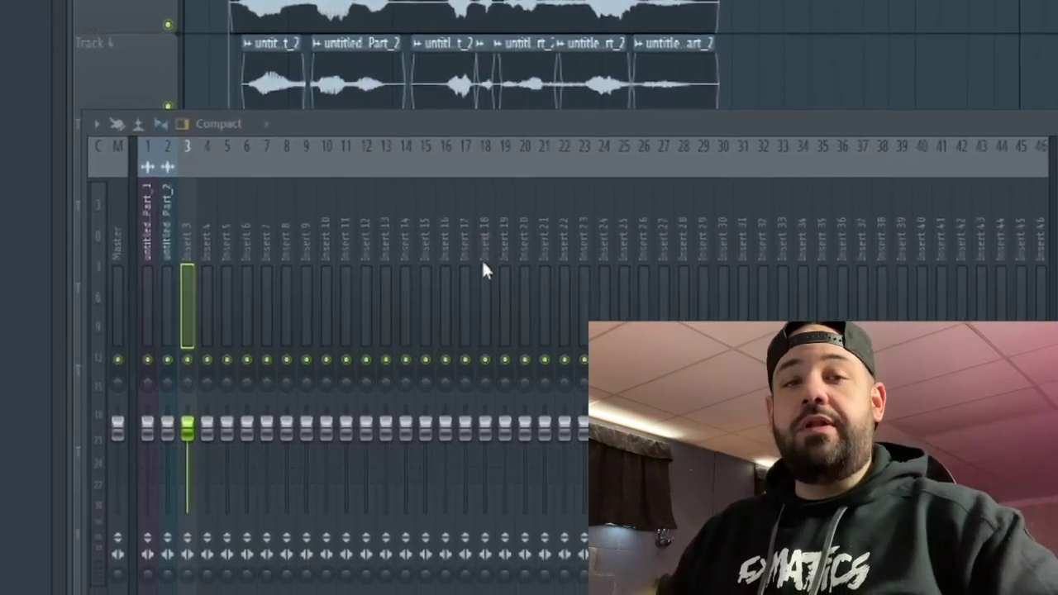
right_click(218, 286)
mouse_move(267, 460)
left_click(445, 454)
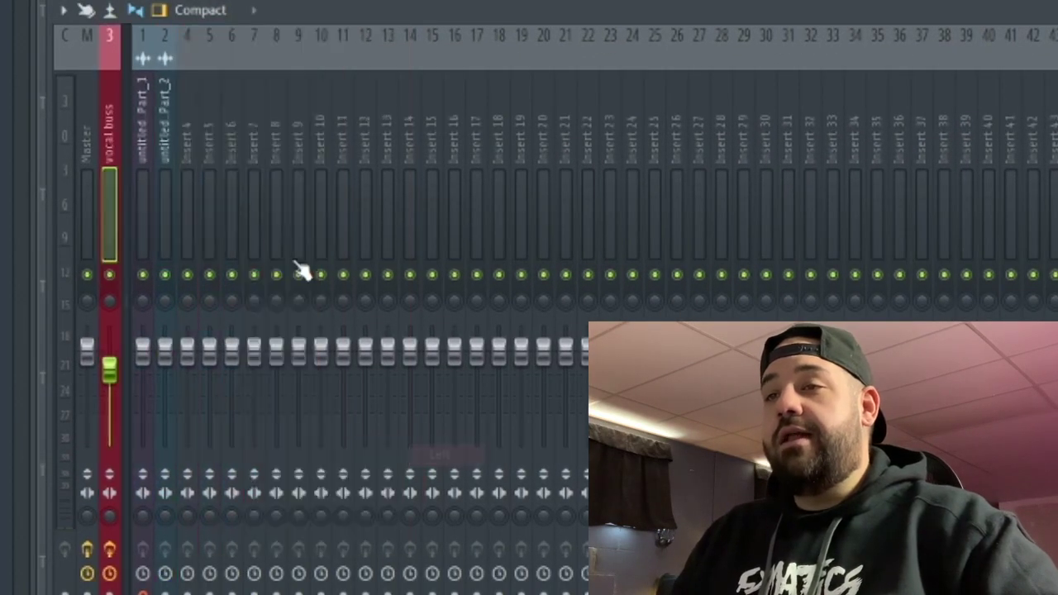
Route the Part_1 and Part_2 mixer tracks only to the vocal buss.
right_click(108, 550)
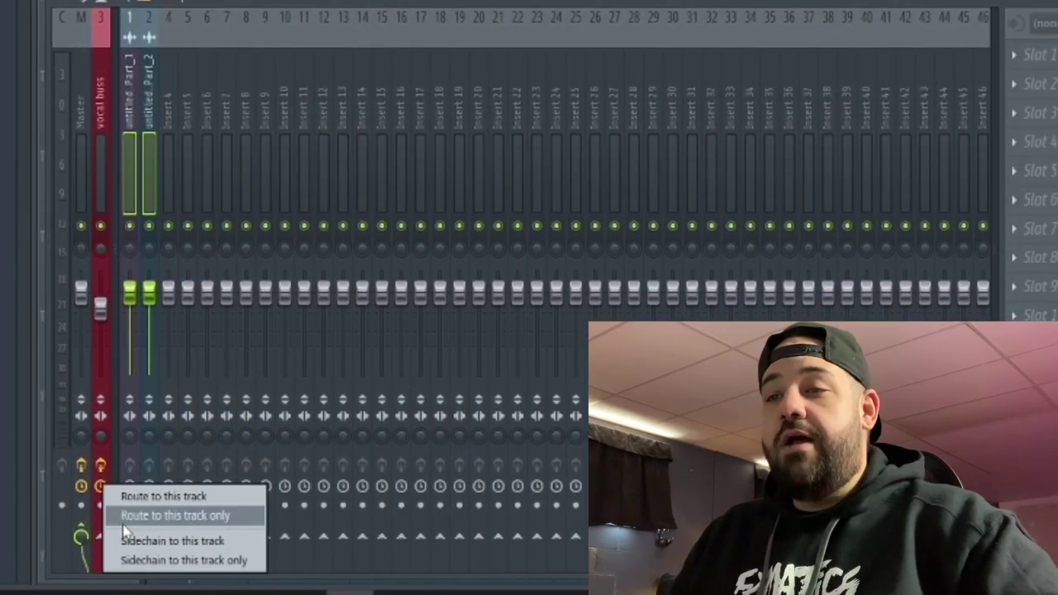
left_click(165, 512)
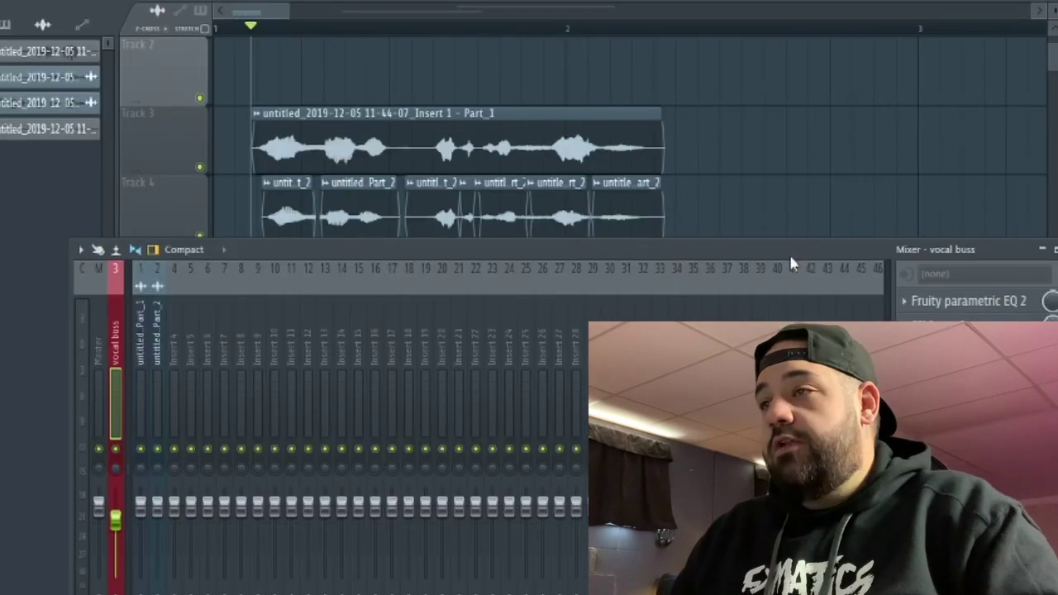
left_click_drag(789, 253, 785, 312)
Slice the Part_1 clip on Track 3 in the silent gap in the middle of the phrase.
scroll(311, 163, "up", 3)
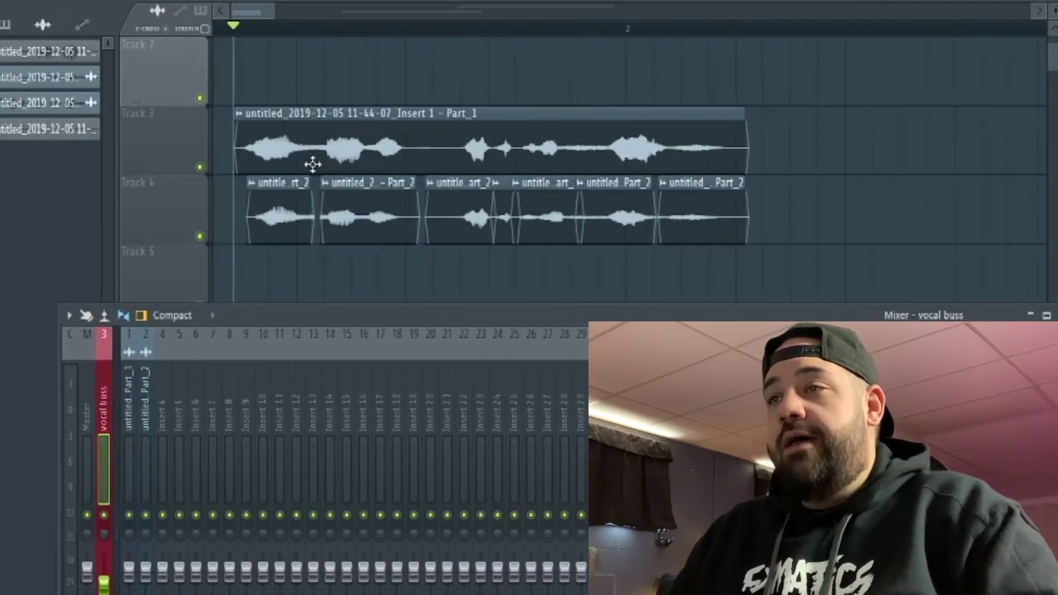
left_click(435, 144)
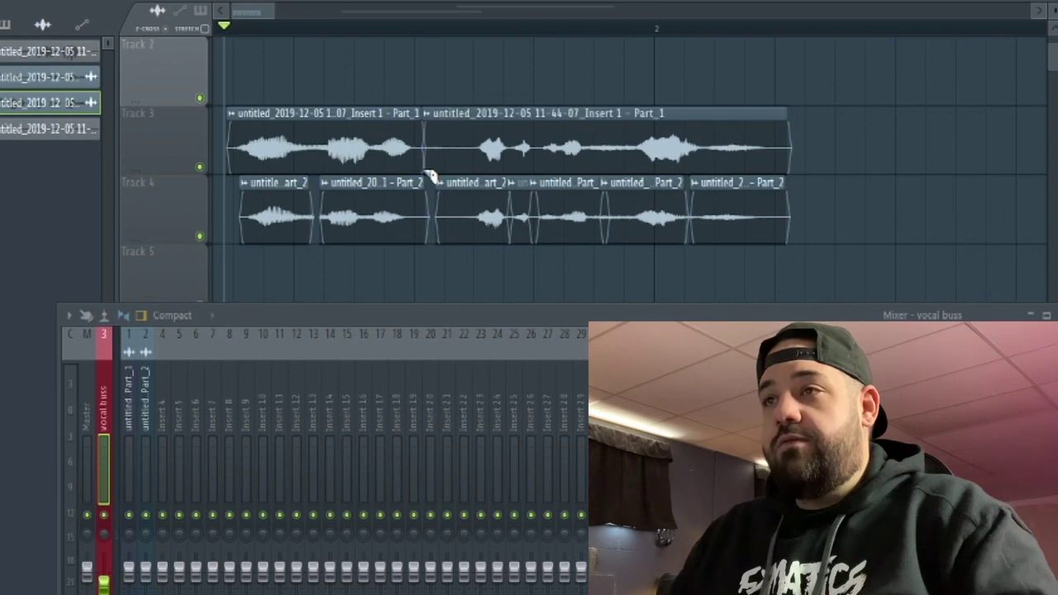
double_click(428, 172)
left_click(395, 231)
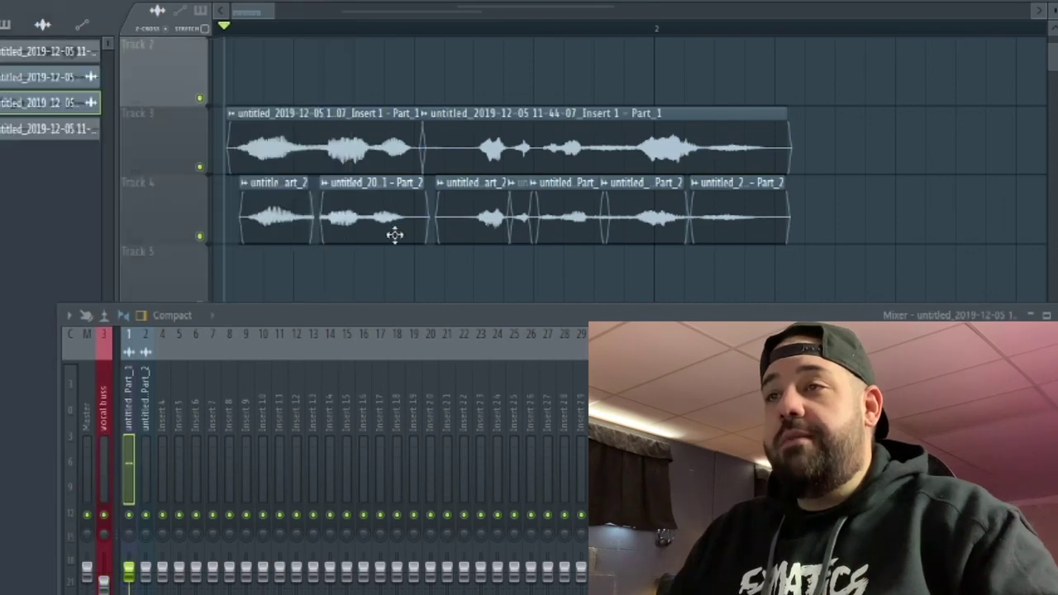
Play back both vocals and lower the Part_2 mixer track's volume slightly.
double_click(394, 232)
left_click_drag(536, 313, 543, 284)
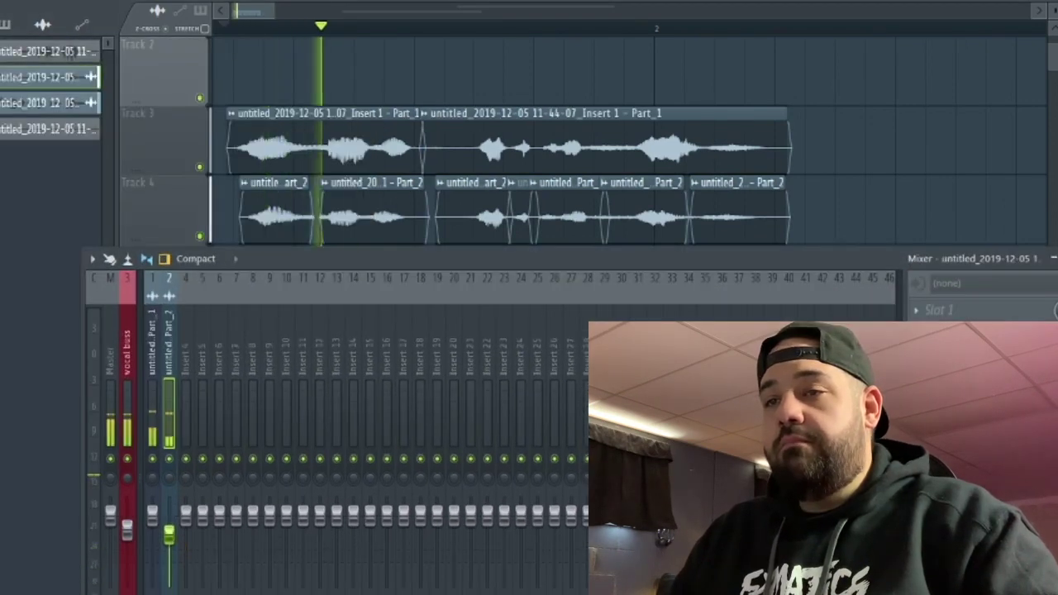
key("space")
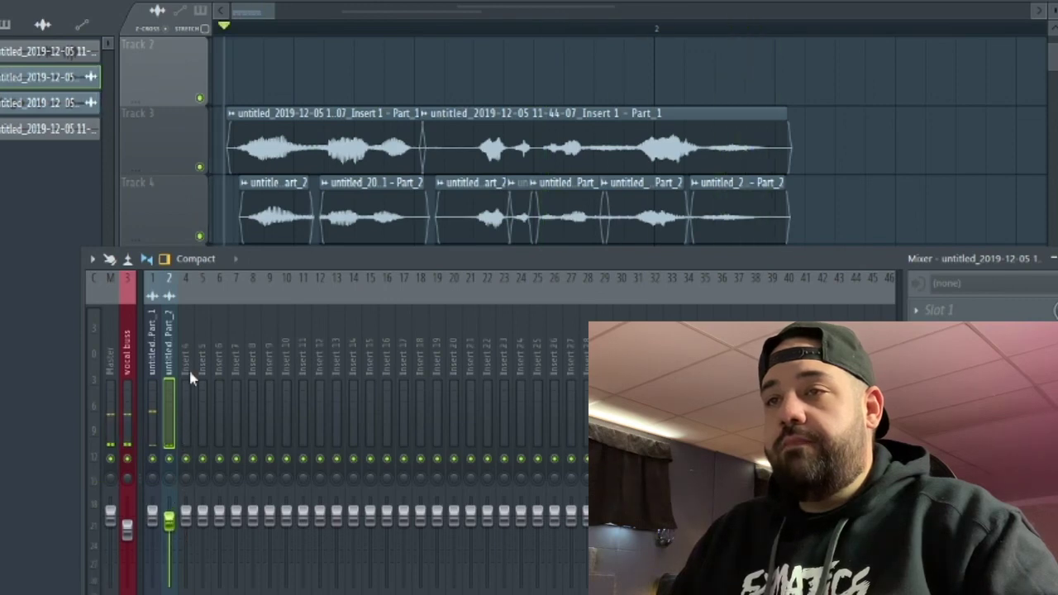
Rename mixer insert 4 as buss and color it blue.
right_click(189, 368)
left_click(247, 299)
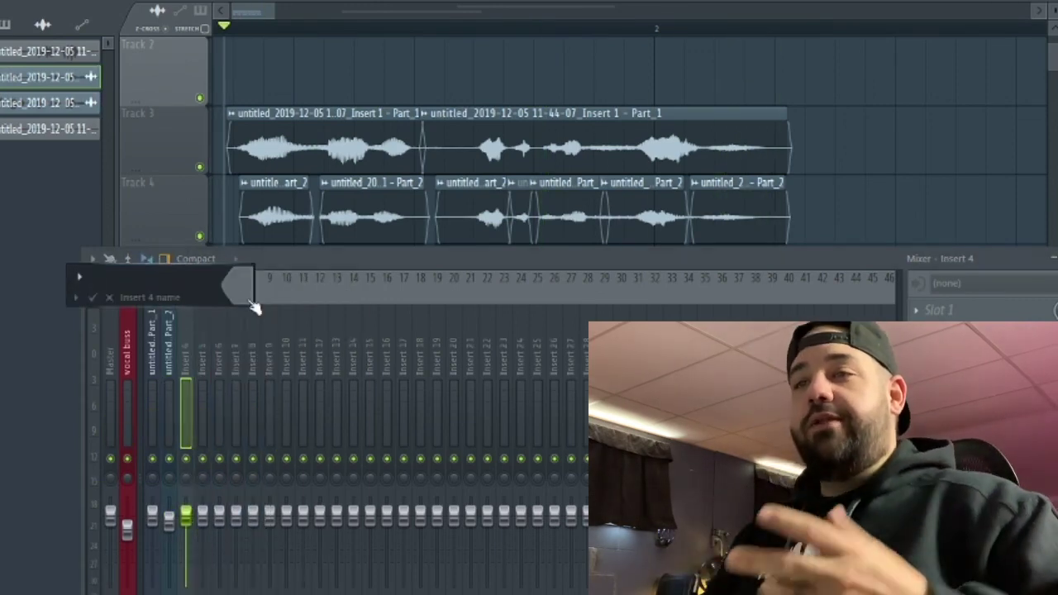
type("buss")
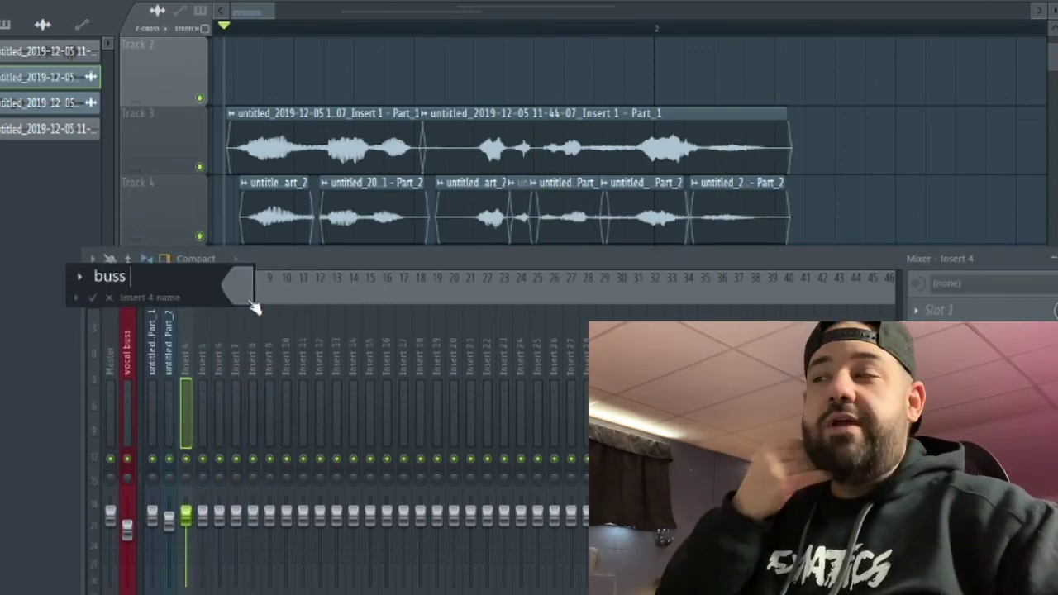
left_click(246, 290)
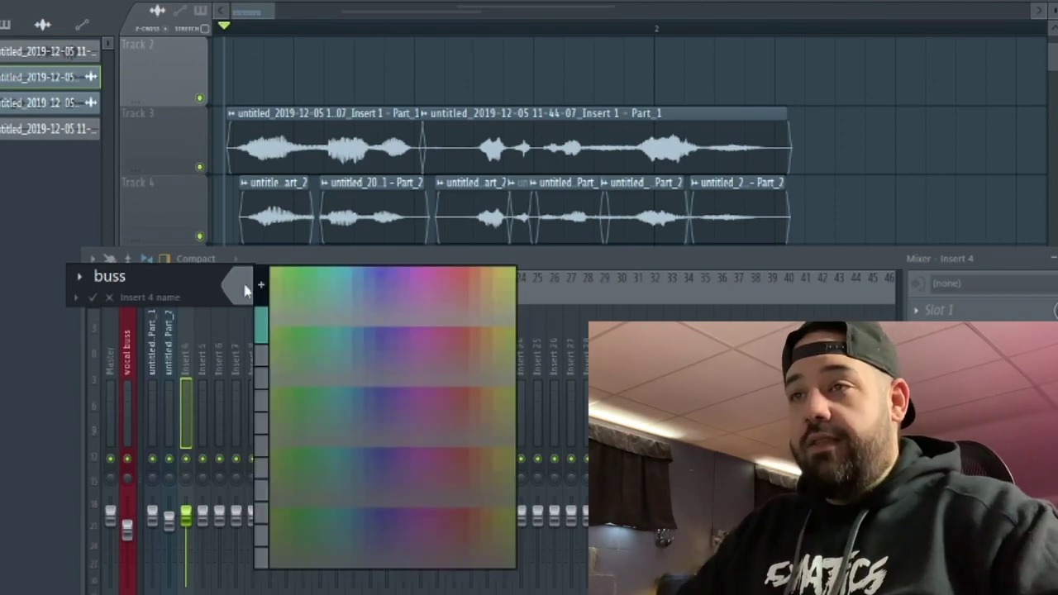
left_click(378, 271)
key("Return")
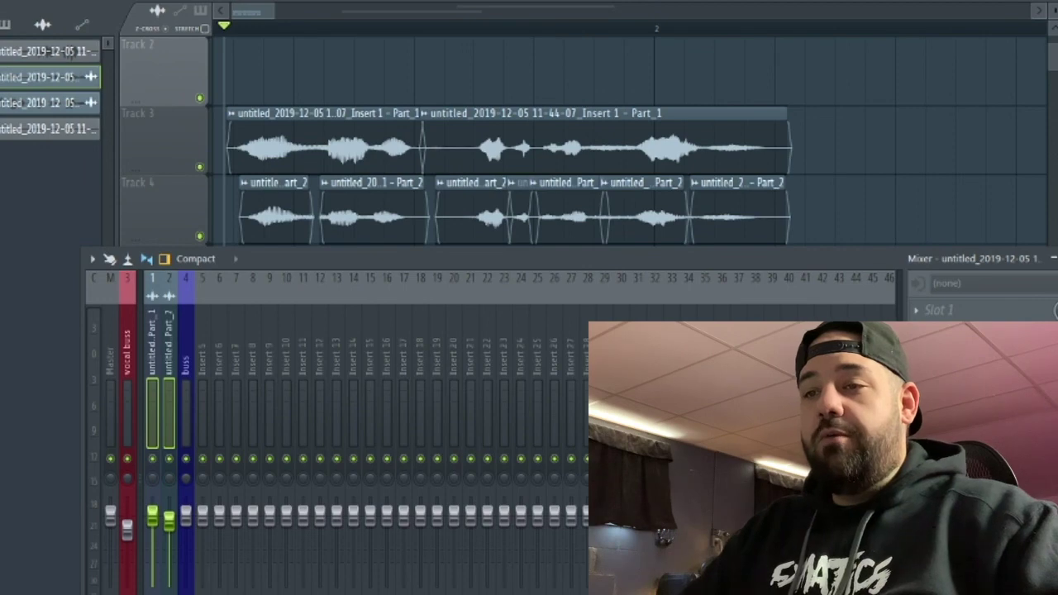
Route the Part_1 and Part_2 mixer tracks into the buss track and route buss only to vocal buss.
left_click(186, 346)
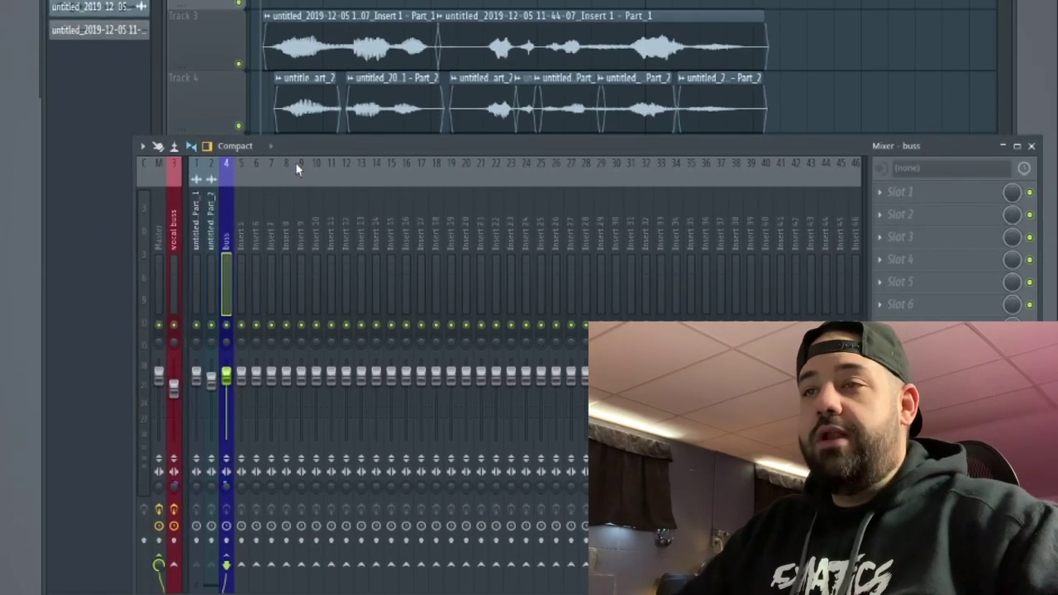
left_click_drag(340, 145, 355, 161)
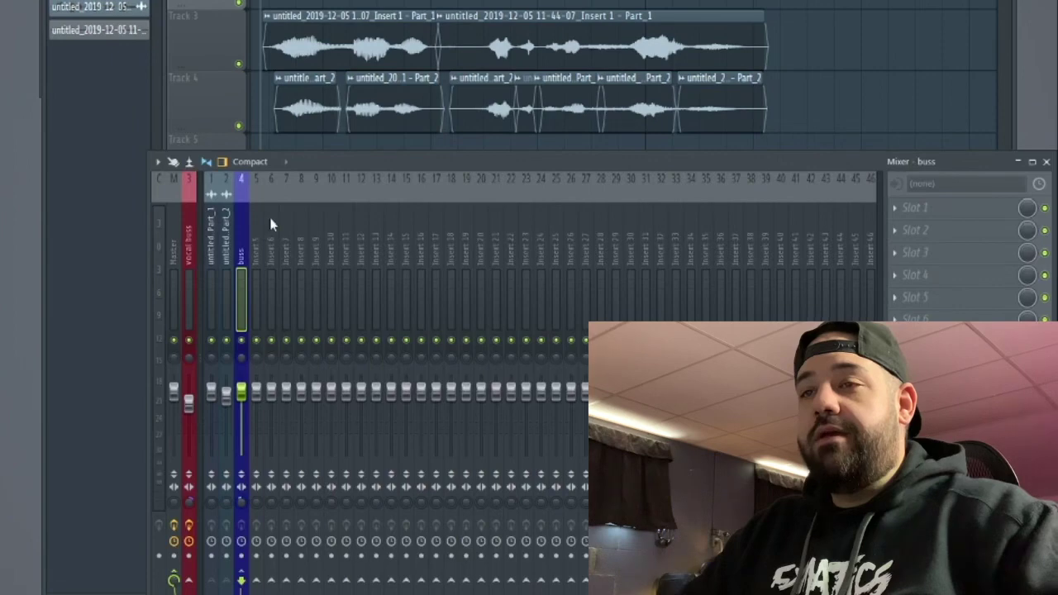
right_click(190, 582)
left_click(219, 543)
Fine-tune the Part_2 mixer level and offset all its Track 4 pieces slightly behind the Part_1 lead, checking by playback.
key("space")
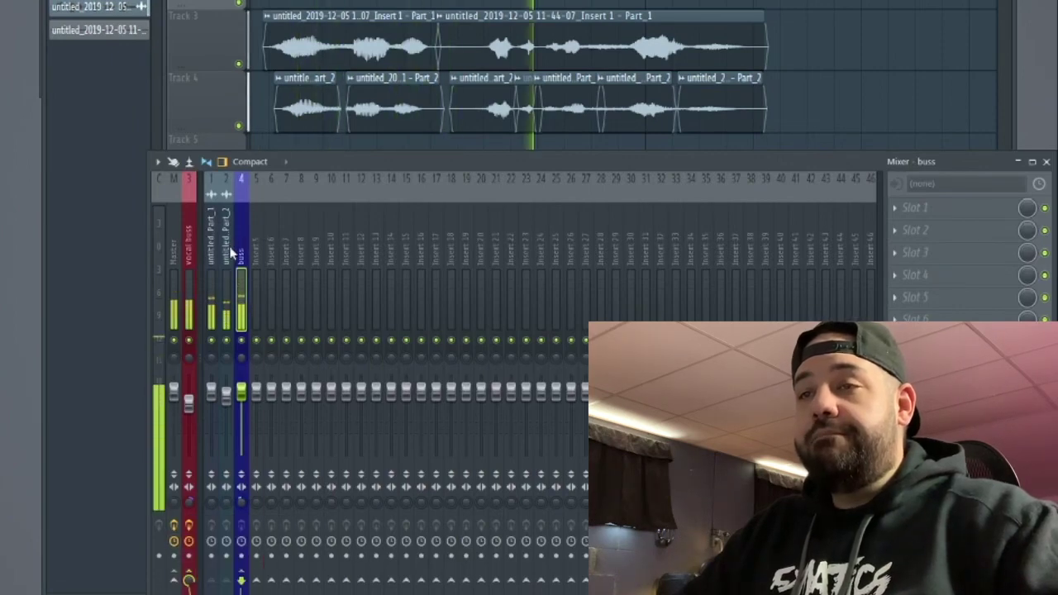
left_click_drag(227, 395, 226, 398)
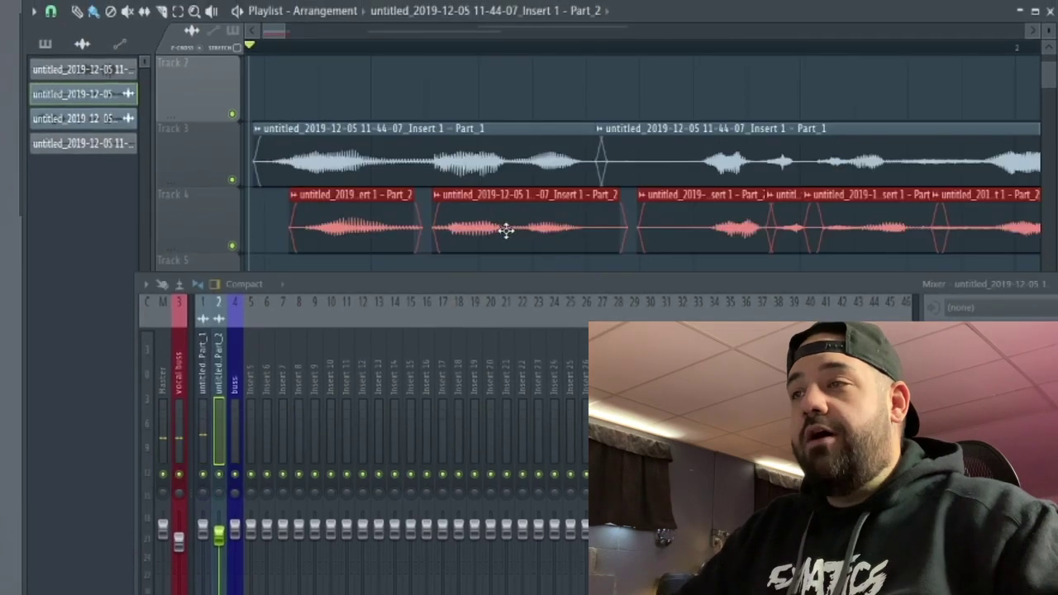
left_click_drag(506, 230, 503, 235)
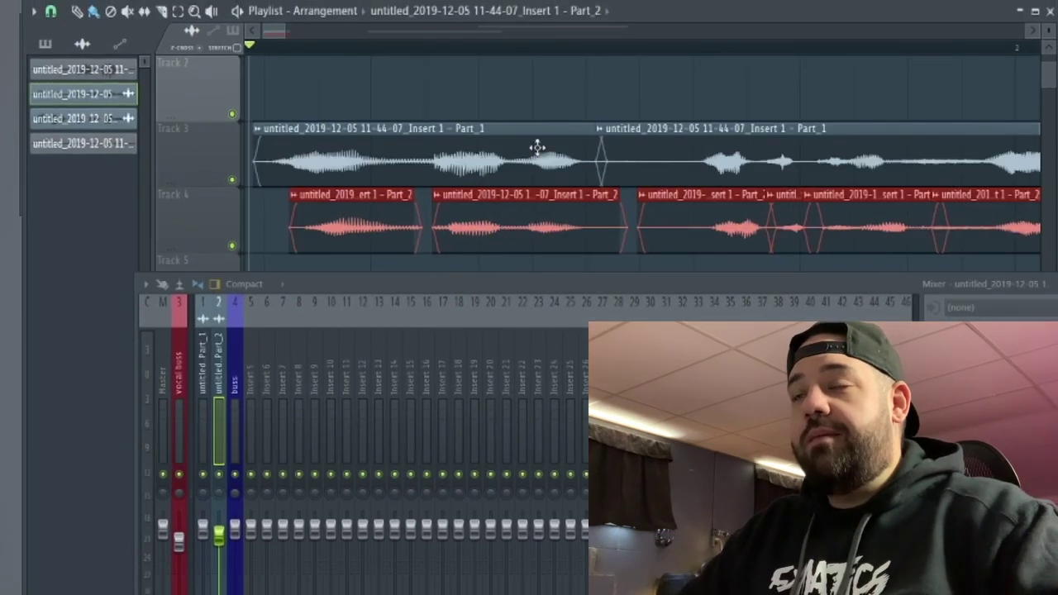
key("space")
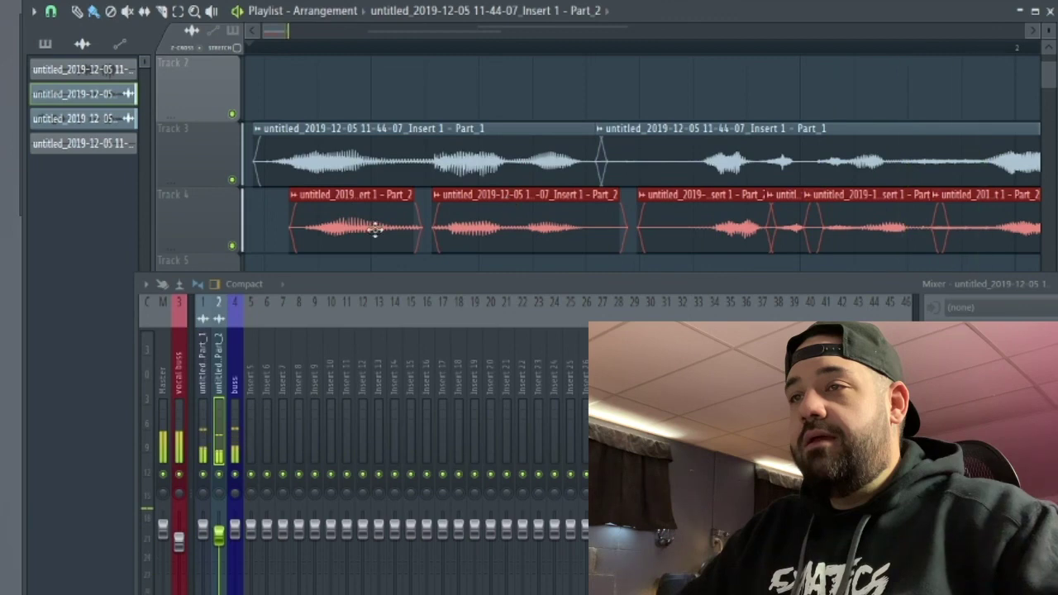
Set the Part_1 sample's time stretching mode to Auto and slightly adjust its stretch pitch.
scroll(376, 230, "up", 3)
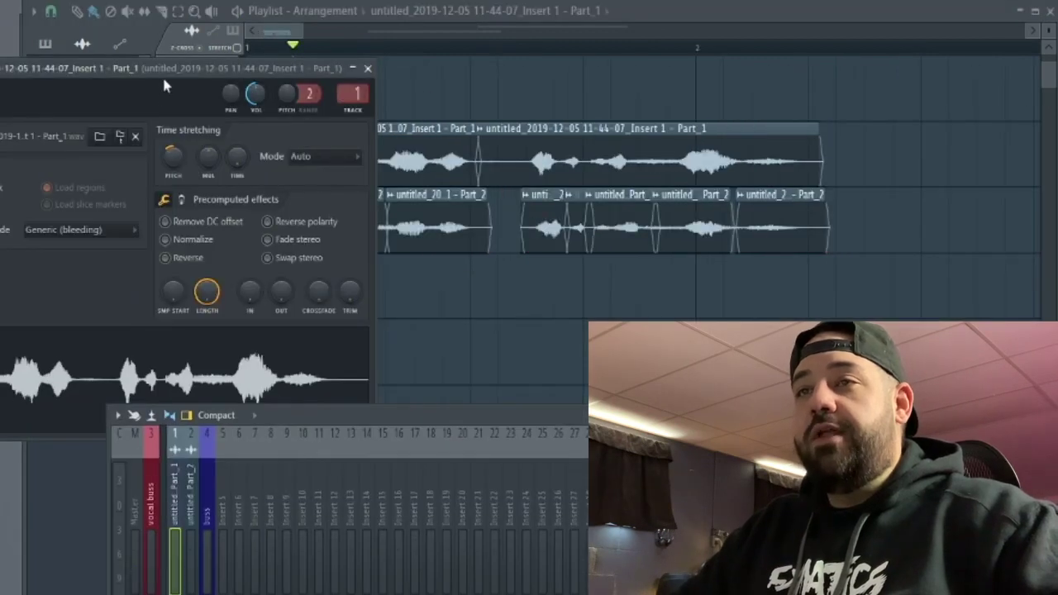
left_click_drag(163, 85, 213, 72)
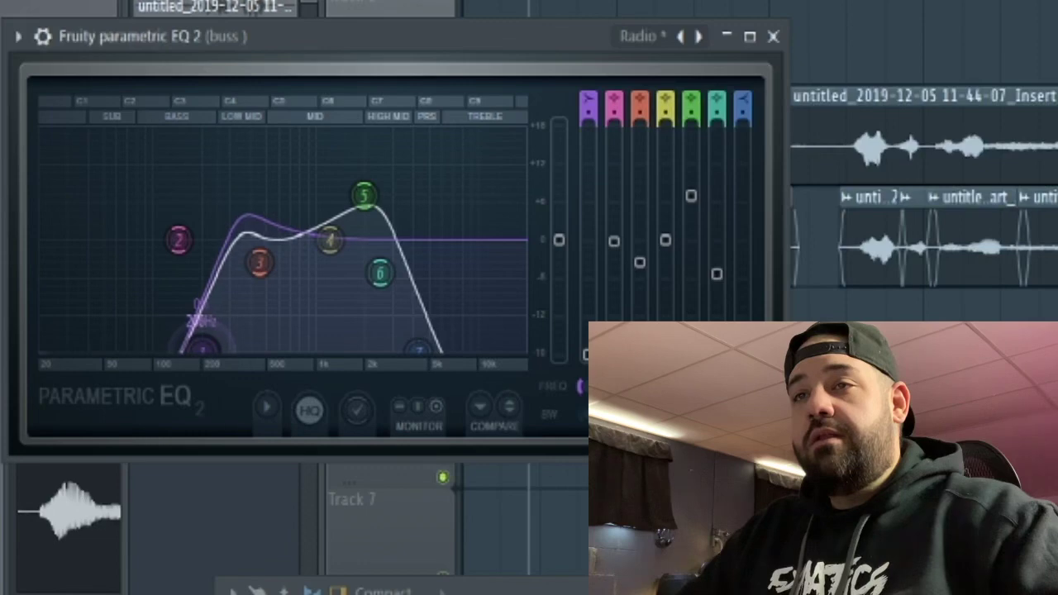
Use Fruity parametric EQ 2 with the Radio preset on the buss track, adjusting bands 2, 3 and 6 and moving band 7 to about 5489 Hz.
left_click_drag(178, 240, 174, 244)
left_click_drag(259, 262, 248, 251)
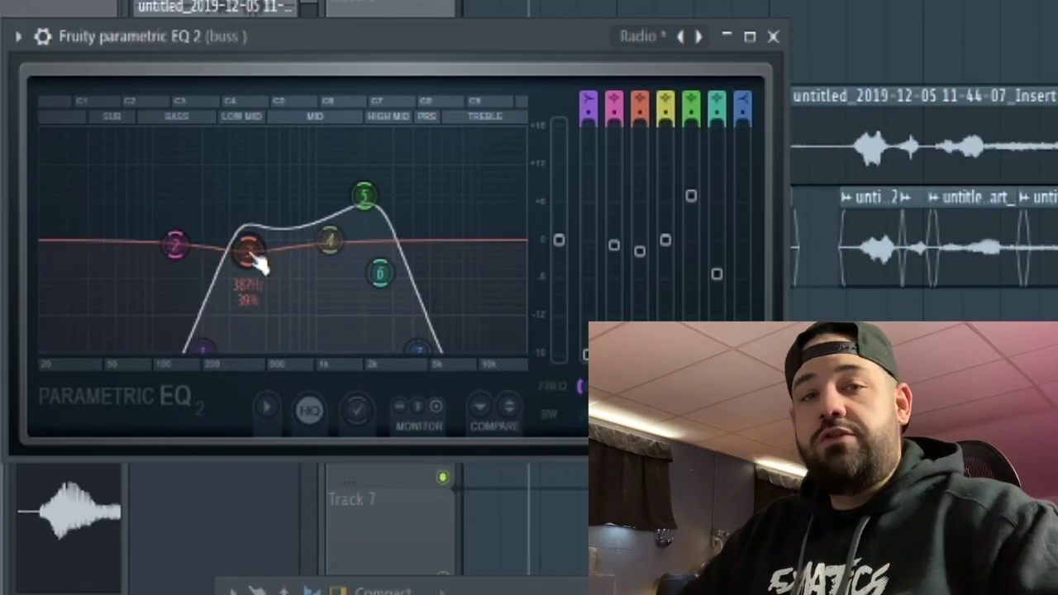
key("space")
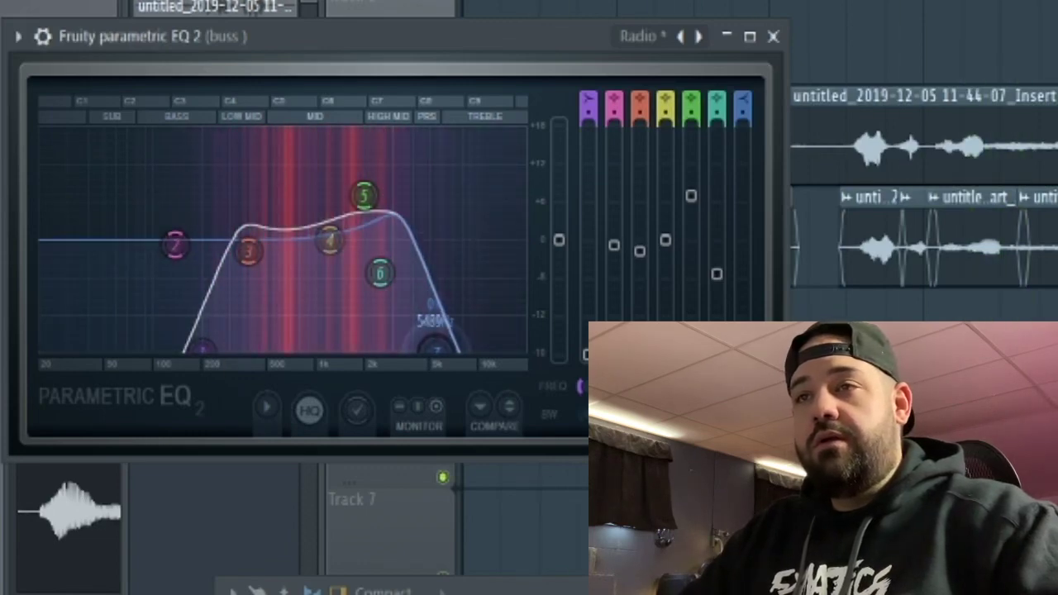
left_click_drag(381, 273, 412, 248)
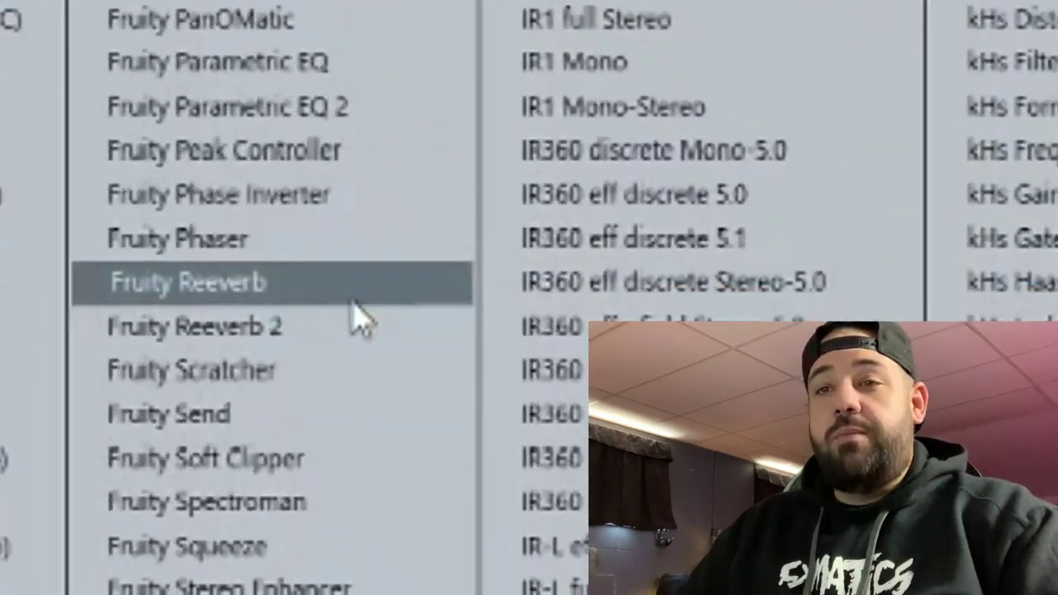
Add Fruity Reeverb 2 to the buss track and play back the vocals through it.
left_click(132, 477)
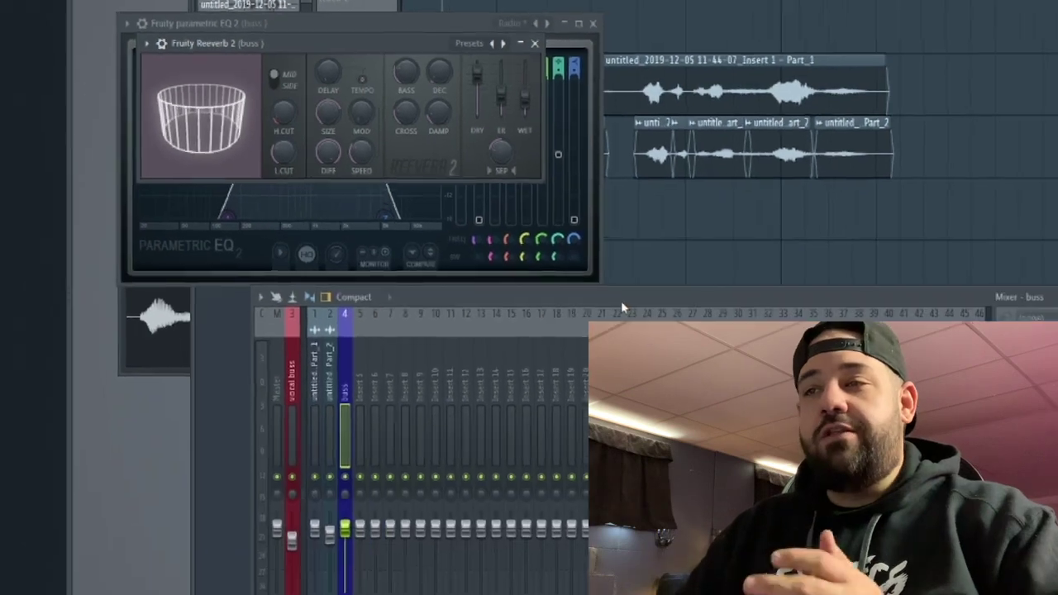
left_click_drag(621, 303, 600, 254)
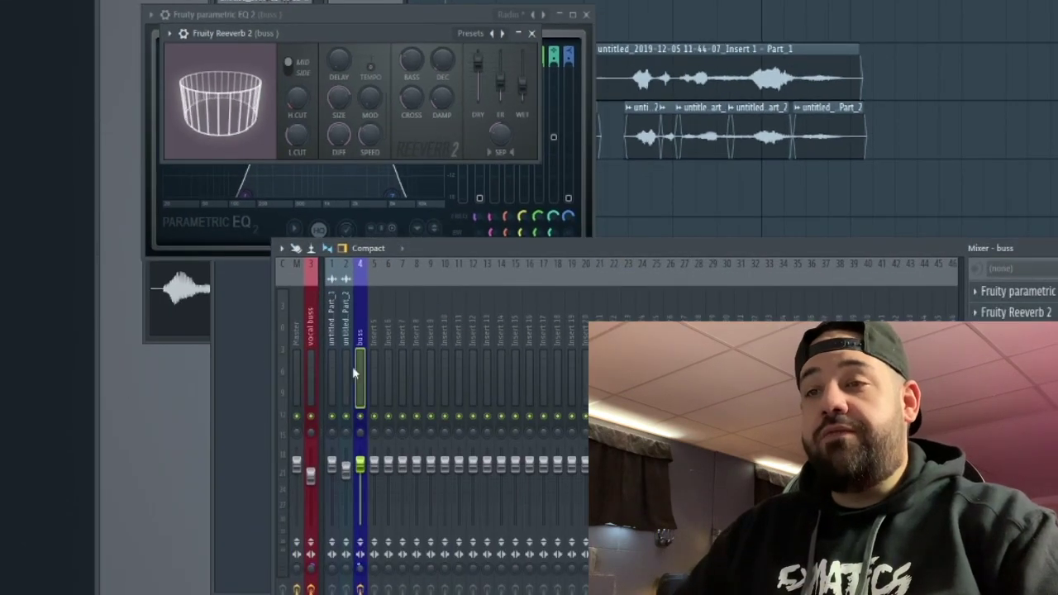
key("space")
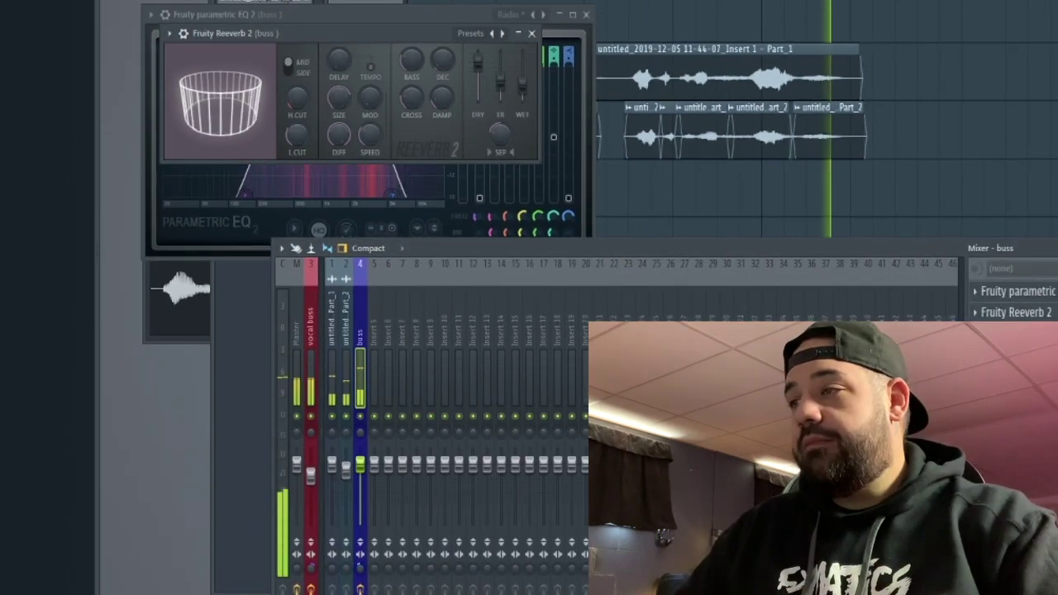
Add Fruity Chorus to the buss track between the EQ and Reeverb 2, set its preset to 50 Detune and reduce its mix level.
left_click_drag(883, 248, 848, 238)
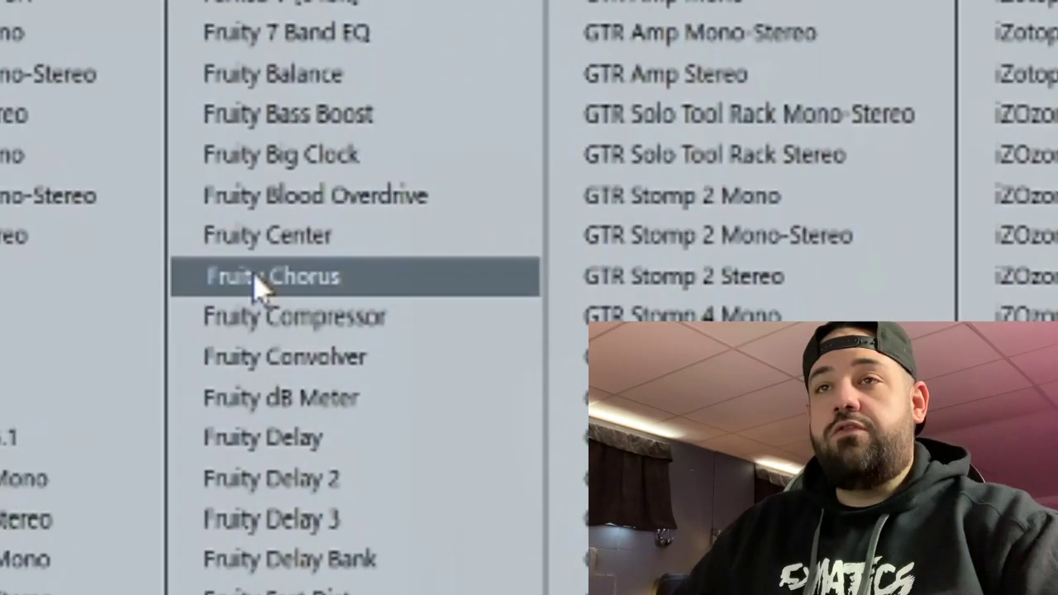
left_click_drag(248, 284, 291, 296)
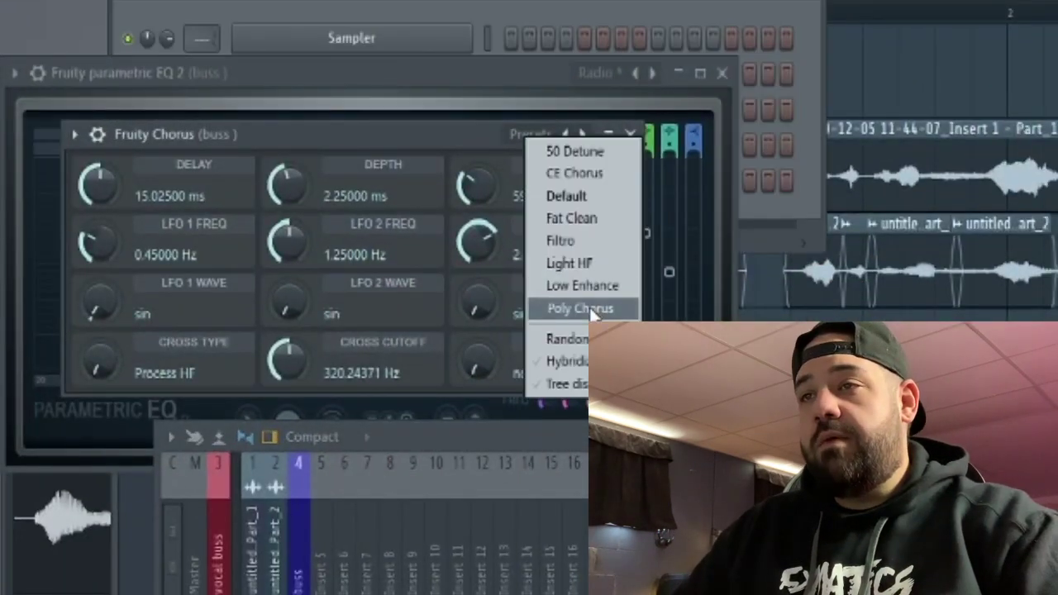
left_click(588, 308)
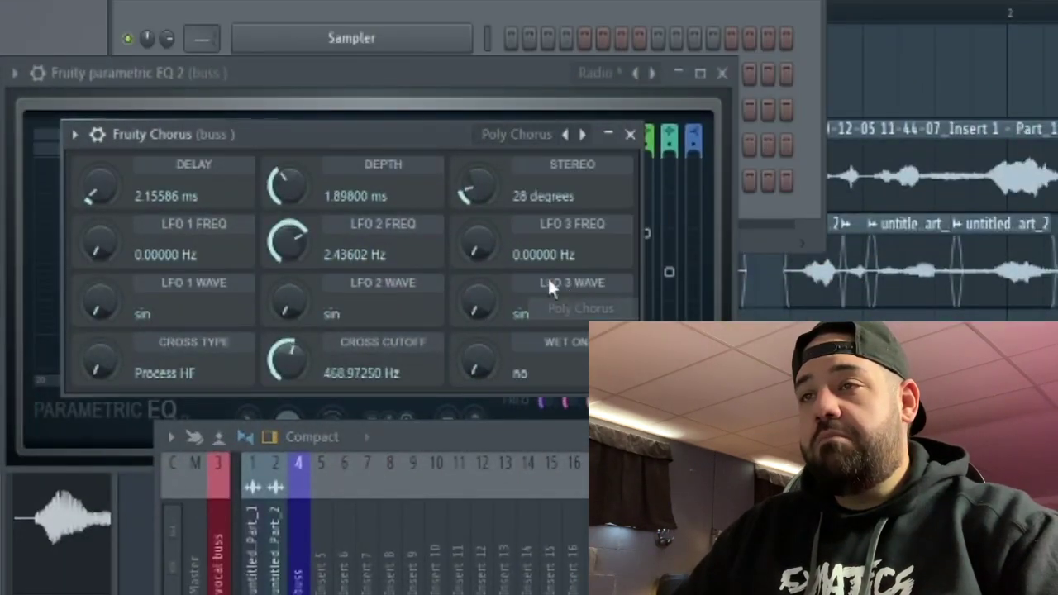
left_click(583, 136)
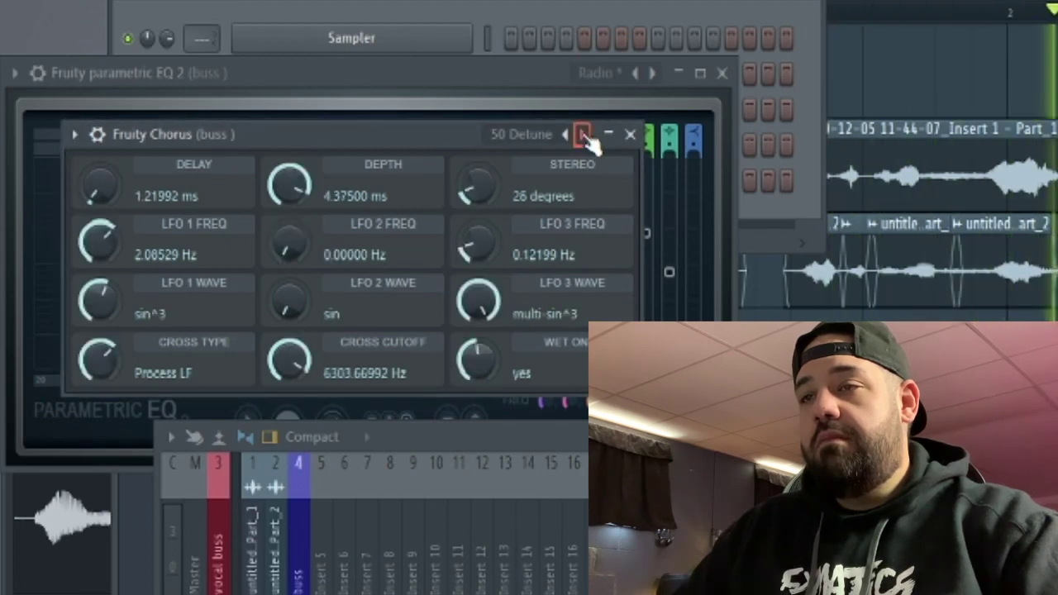
left_click_drag(584, 441, 536, 269)
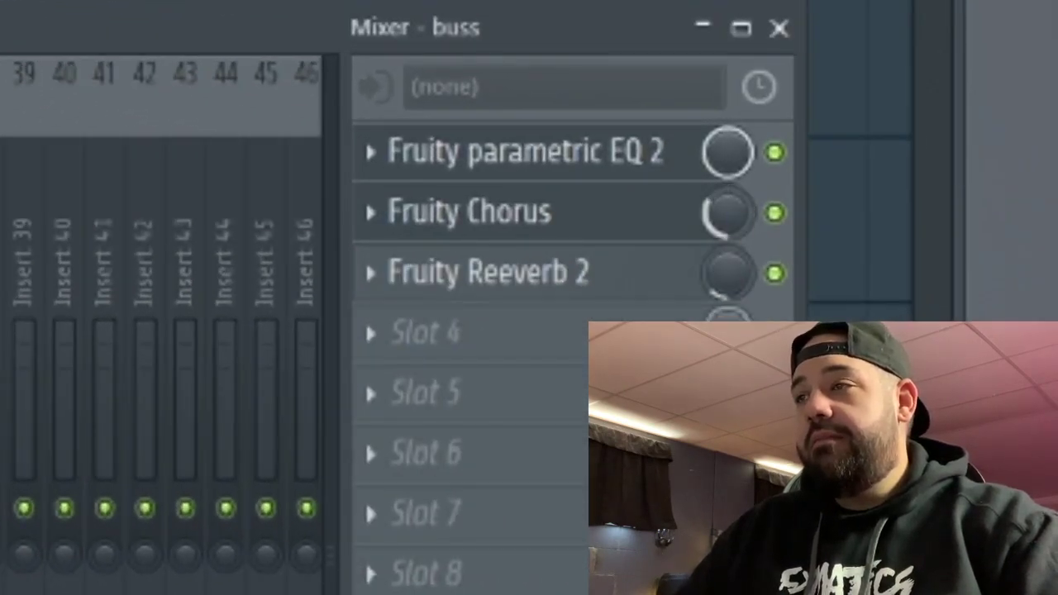
Copy the first Part_1 and Part_2 pieces down to Tracks 6 and 7 and mute the original vocal tracks.
left_click_drag(637, 19, 728, 224)
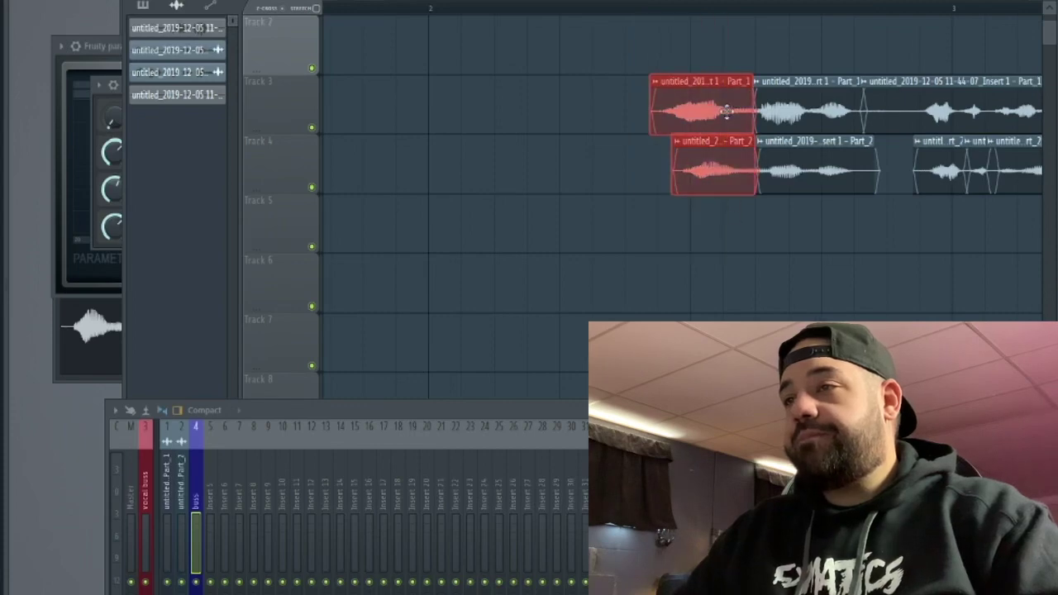
left_click_drag(696, 120, 696, 297)
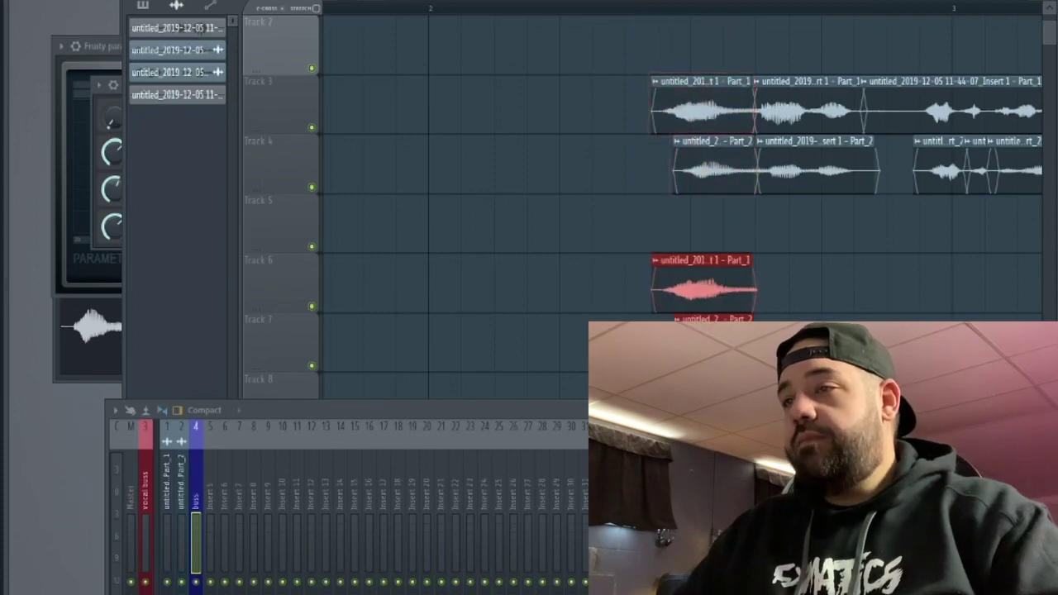
scroll(658, 267, "down", 1)
right_click(312, 246)
left_click(313, 307)
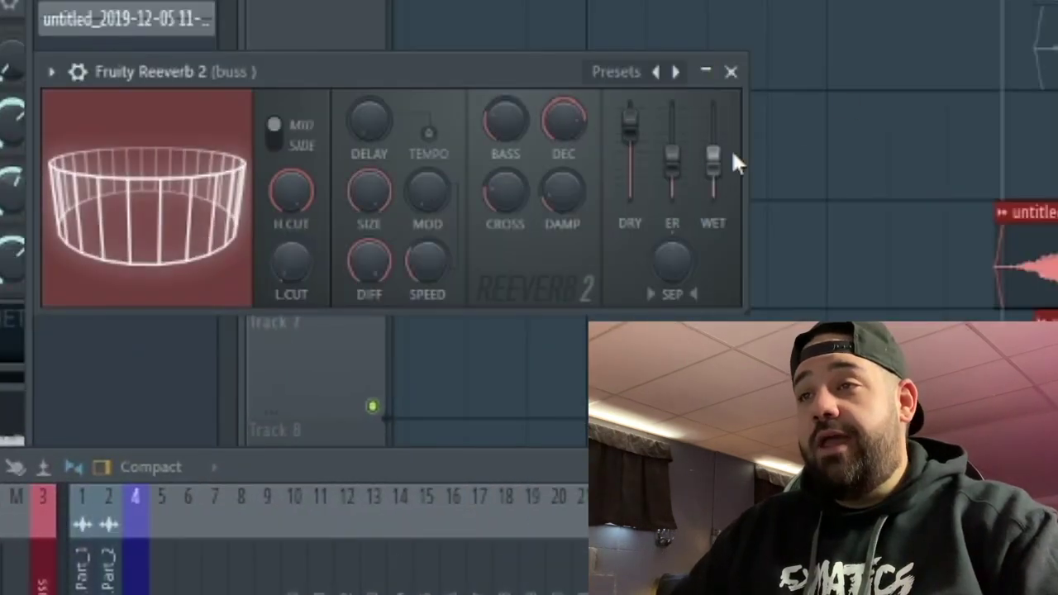
Raise the wet level of Fruity Reeverb 2 on the buss track and adjust its stereo separation.
left_click_drag(716, 157, 715, 128)
left_click_drag(680, 252, 680, 277)
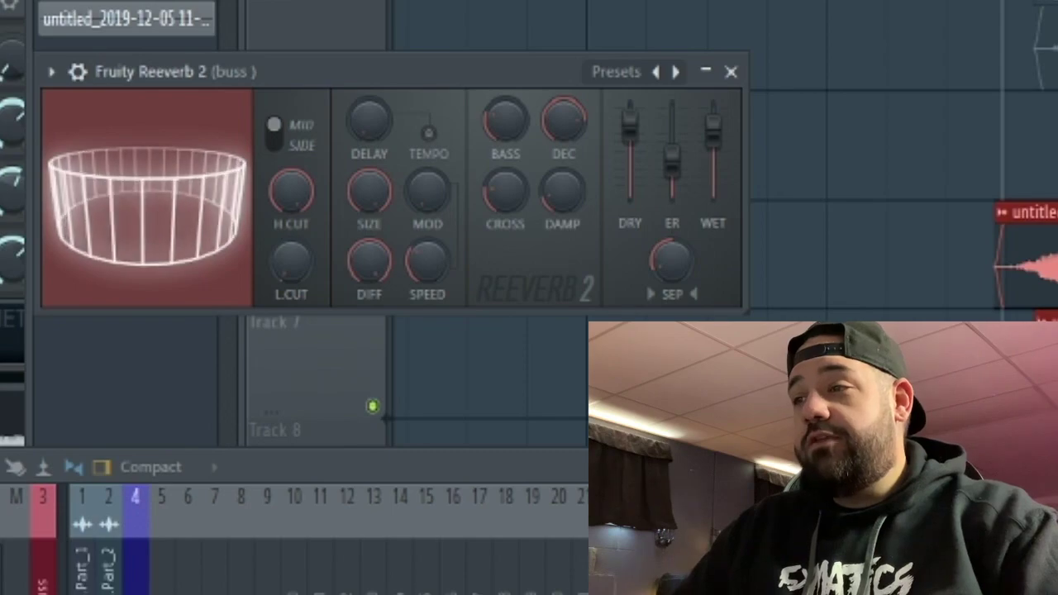
left_click(203, 339)
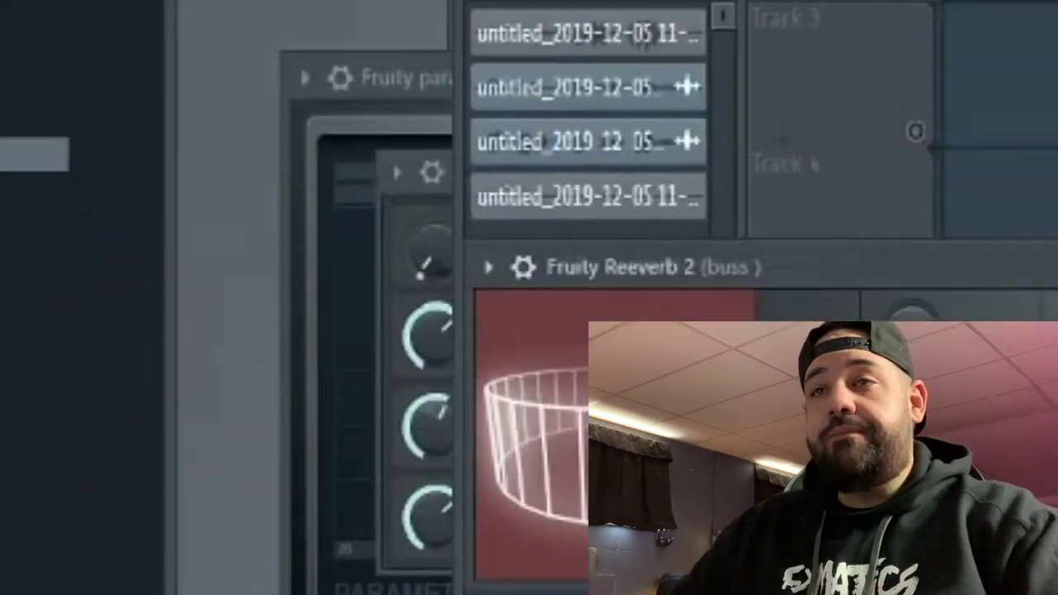
Record the copied vocals with their reverb tail in Edison on the buss track and place the recording on playlist Track 5.
left_click(295, 151)
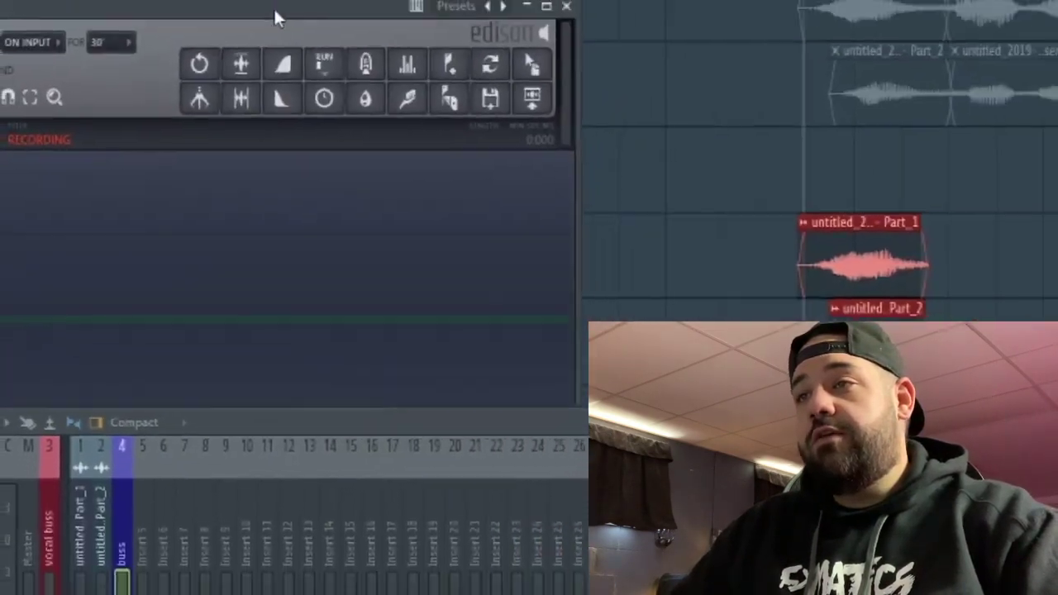
left_click_drag(274, 11, 522, 41)
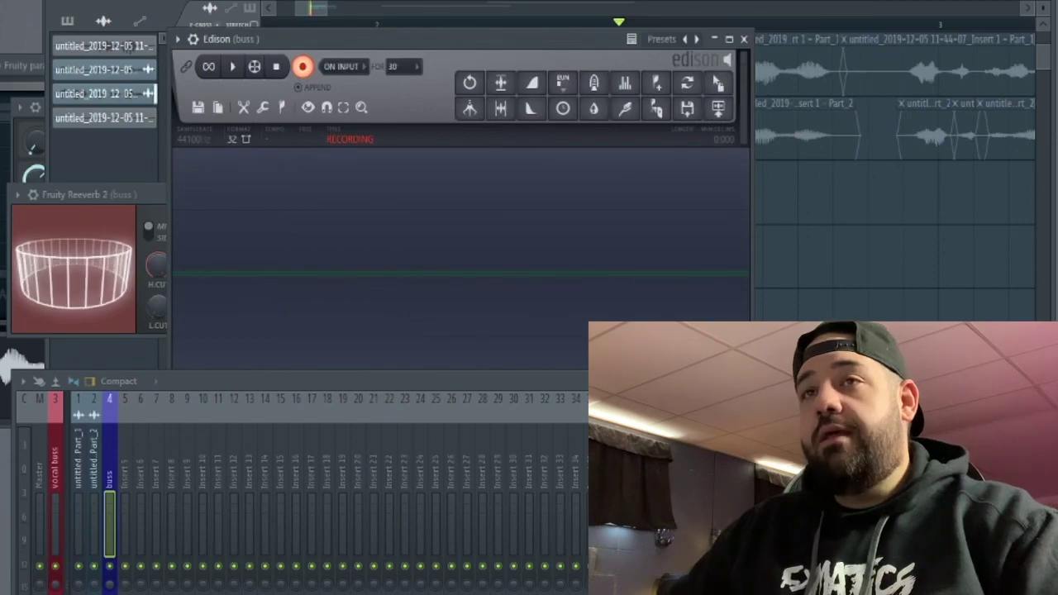
key("space")
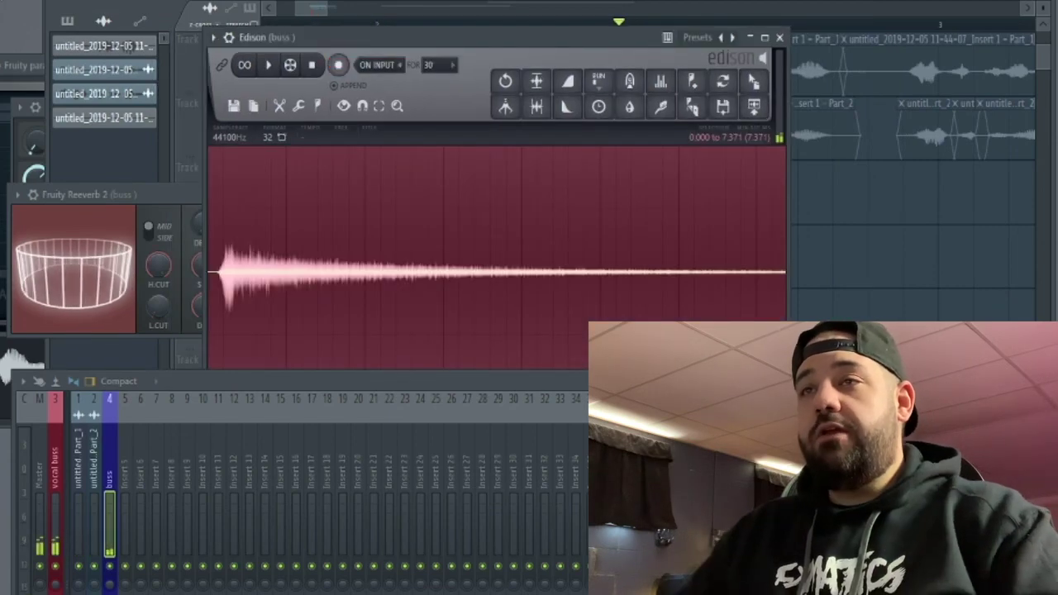
left_click_drag(754, 81, 542, 190)
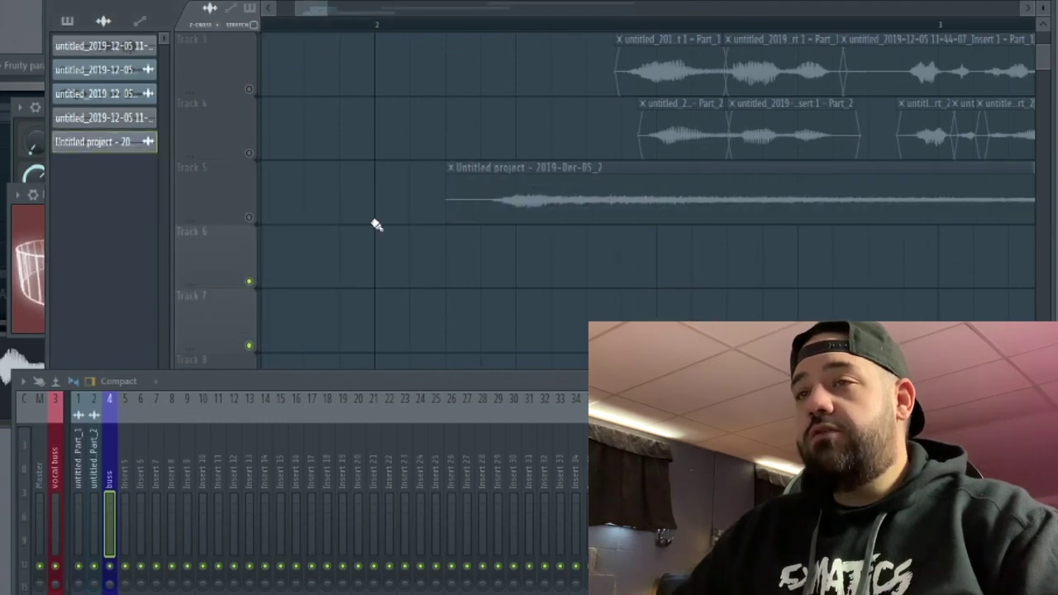
Unmute the playlist tracks and enable Reverse and Normalize for the recorded reverb sample.
right_click(250, 219)
right_click(249, 219)
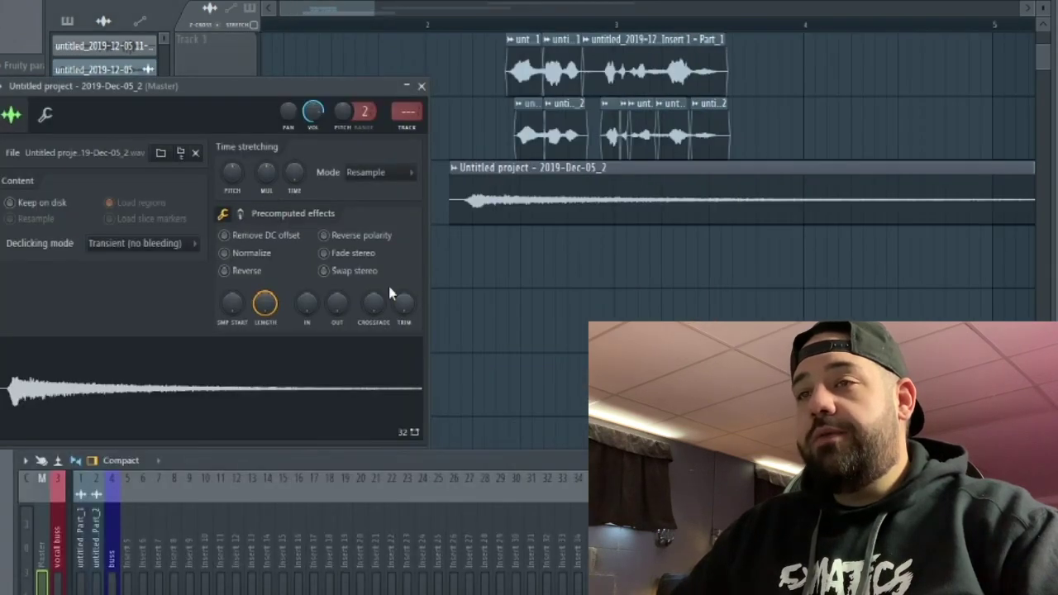
left_click(224, 271)
left_click(224, 253)
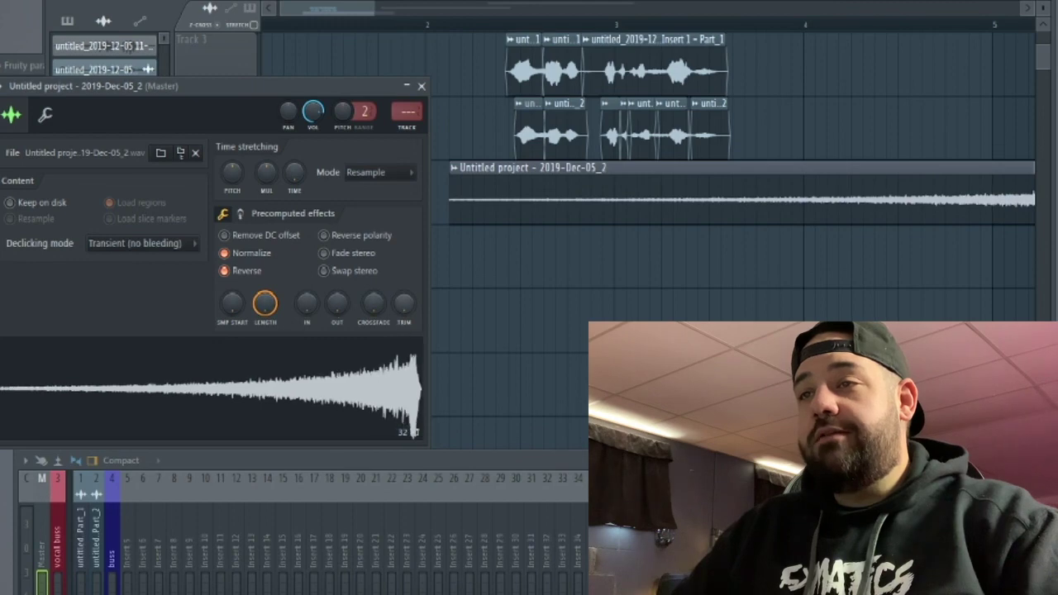
Adjust the reversed sample's start, fade-in and trim into a gradual swell, and position its clip leading into the first vocals.
mouse_move(306, 303)
left_mouse_down()
mouse_move(307, 277)
mouse_move(306, 291)
left_mouse_up()
left_click_drag(239, 300, 239, 288)
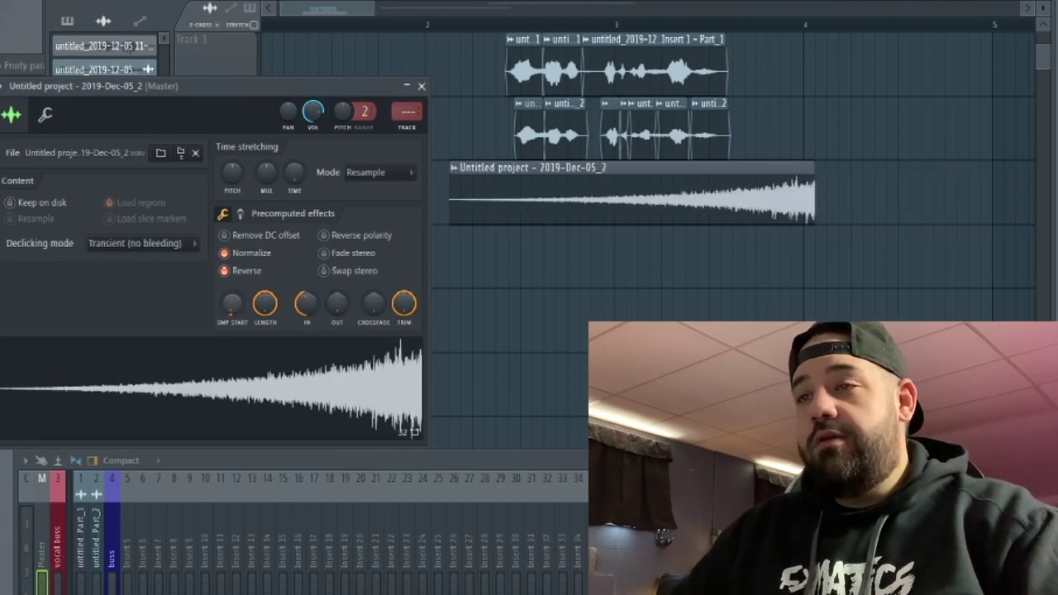
left_click_drag(307, 265, 306, 261)
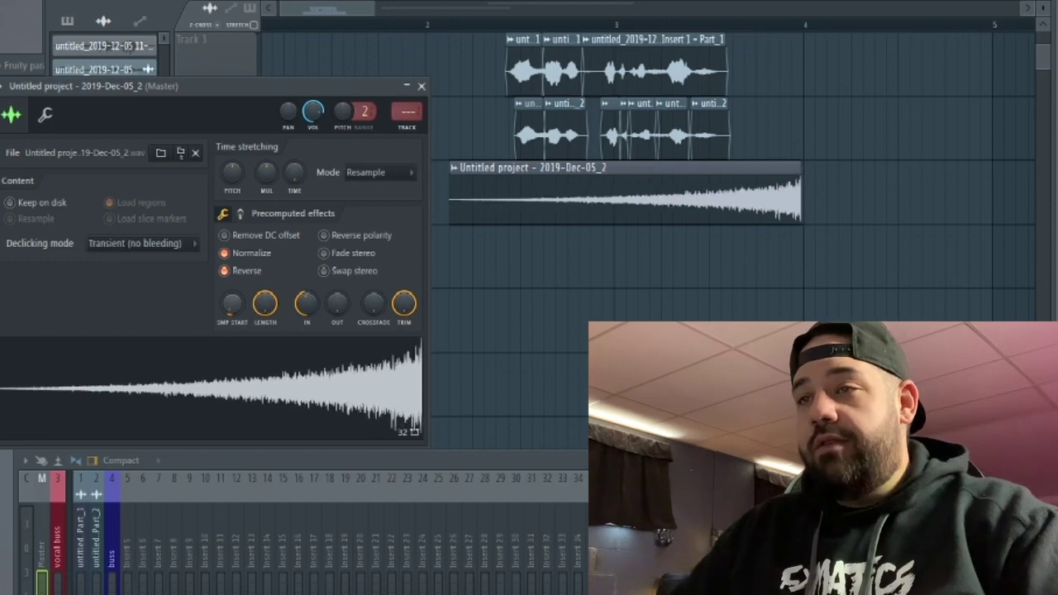
left_click_drag(291, 311, 291, 281)
left_click_drag(405, 307, 405, 372)
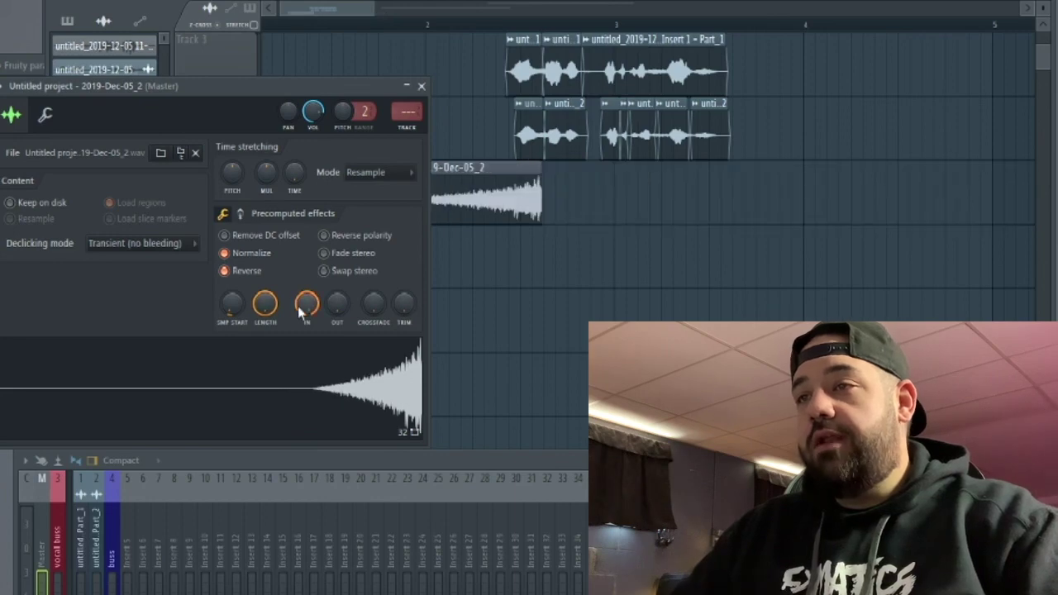
Play the transition, lower the reversed sample's channel volume and route it to mixer track 5.
scroll(406, 154, "up", 3)
left_click(112, 580)
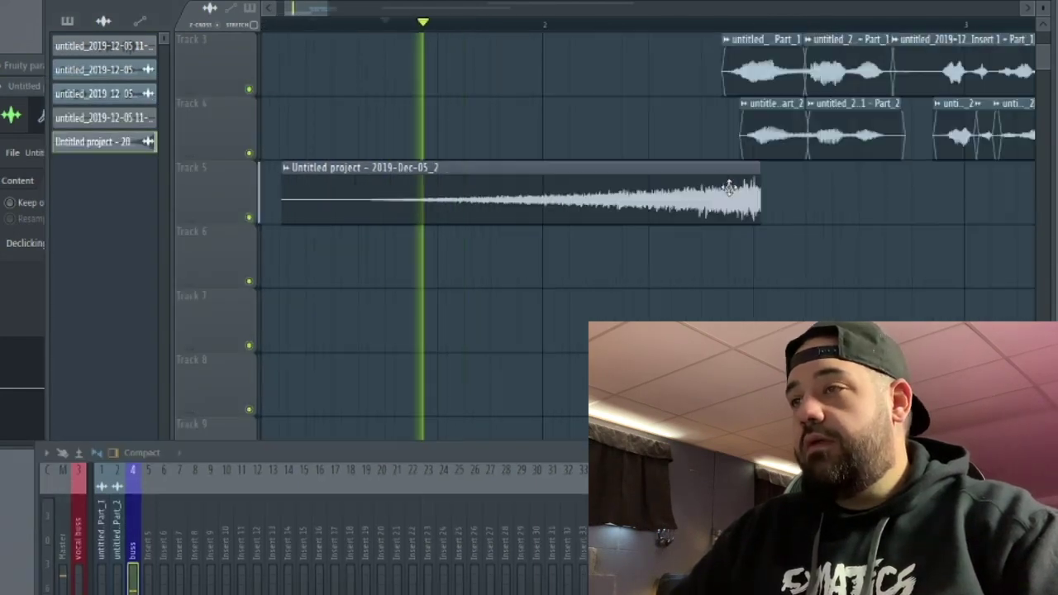
double_click(331, 195)
left_click_drag(311, 120, 311, 147)
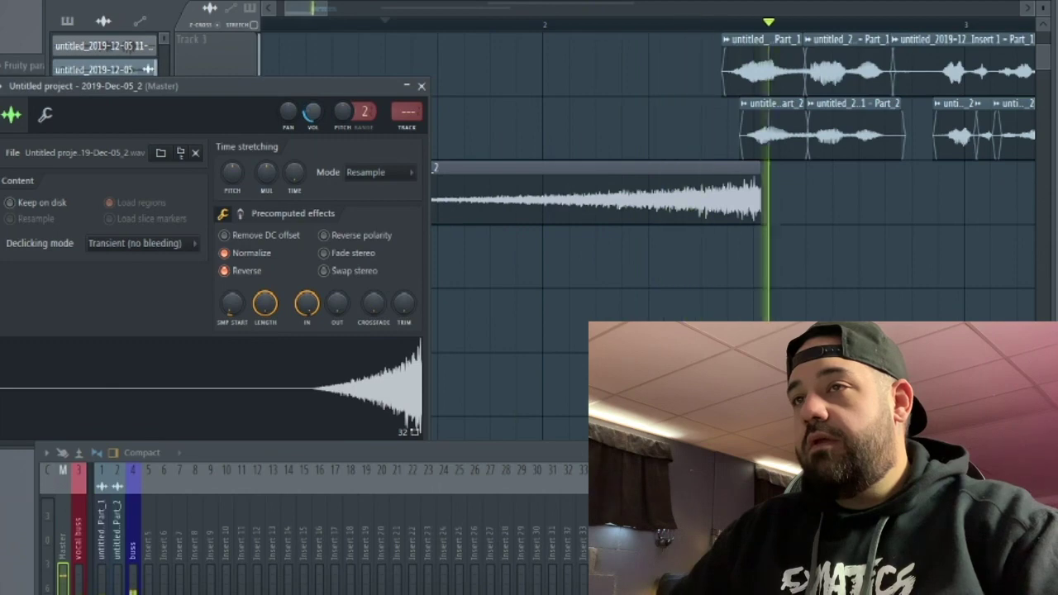
key("ctrl+l")
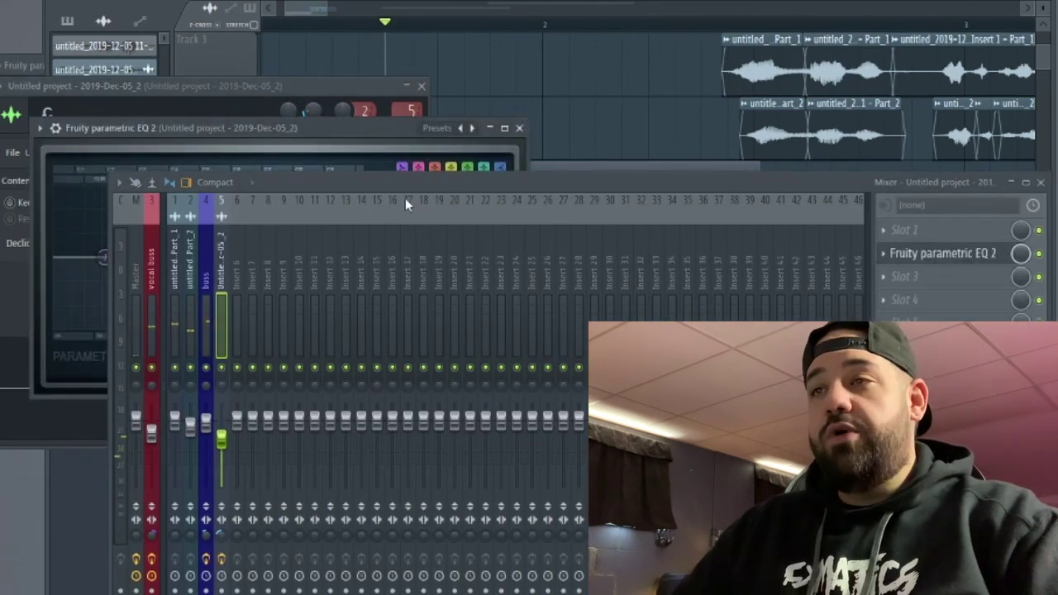
Filter the reversed sample with Fruity parametric EQ 2, rolling off highs with band 7, cutting band 6, boosting band 5 and lowering band 1.
left_click_drag(406, 198, 331, 413)
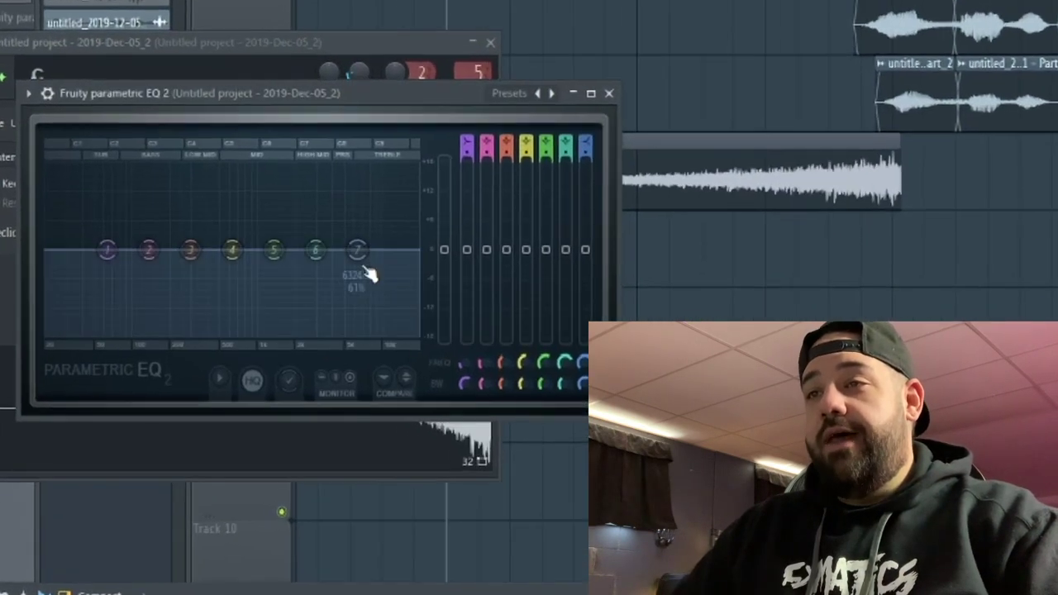
left_click_drag(313, 255, 295, 331)
left_click_drag(357, 339, 326, 339)
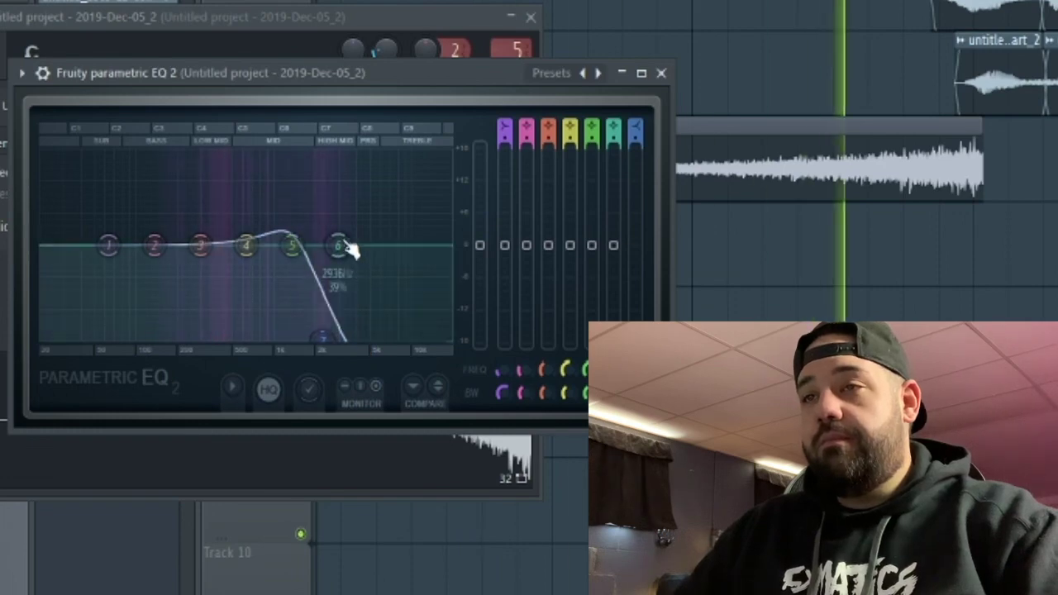
left_click_drag(340, 246, 382, 292)
left_click_drag(295, 248, 319, 233)
left_click_drag(325, 339, 373, 341)
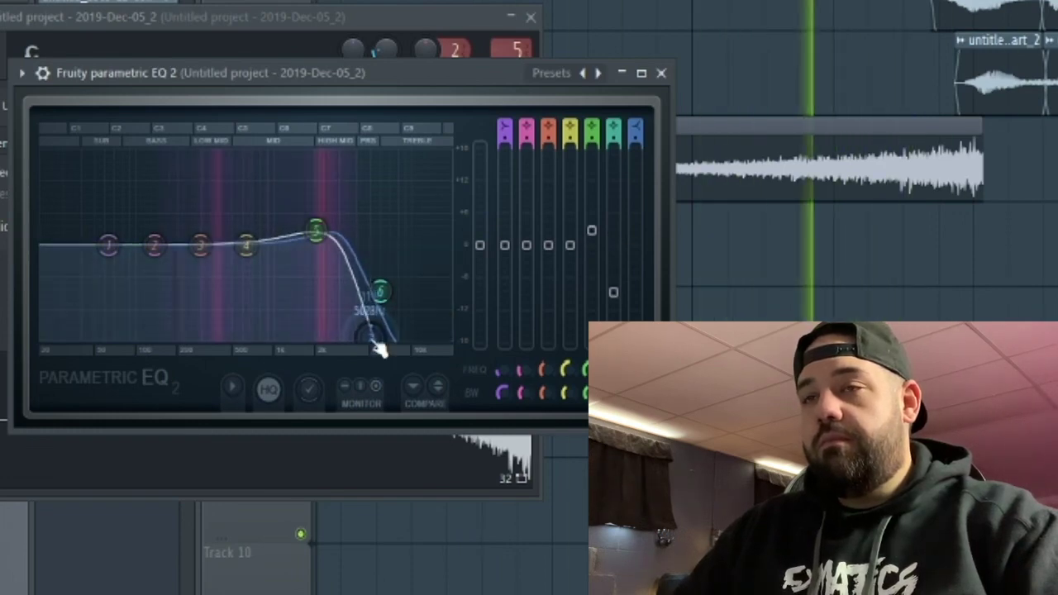
left_click_drag(110, 247, 171, 335)
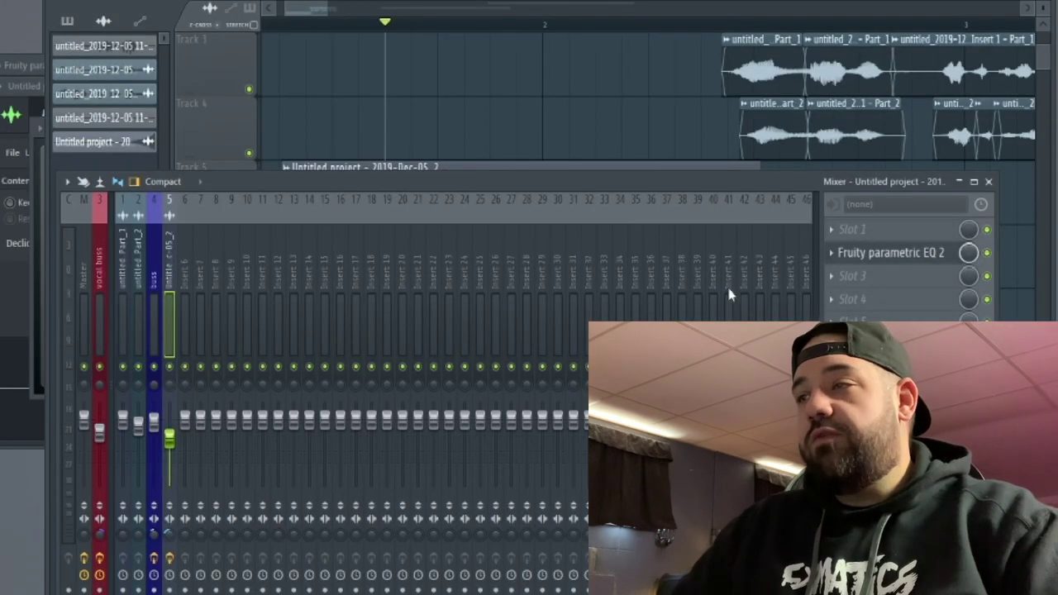
Add Fruity PanOMatic before the EQ on the reversed sample's mixer track, adjusting its volume LFO speed and using the square wave.
left_click(833, 235)
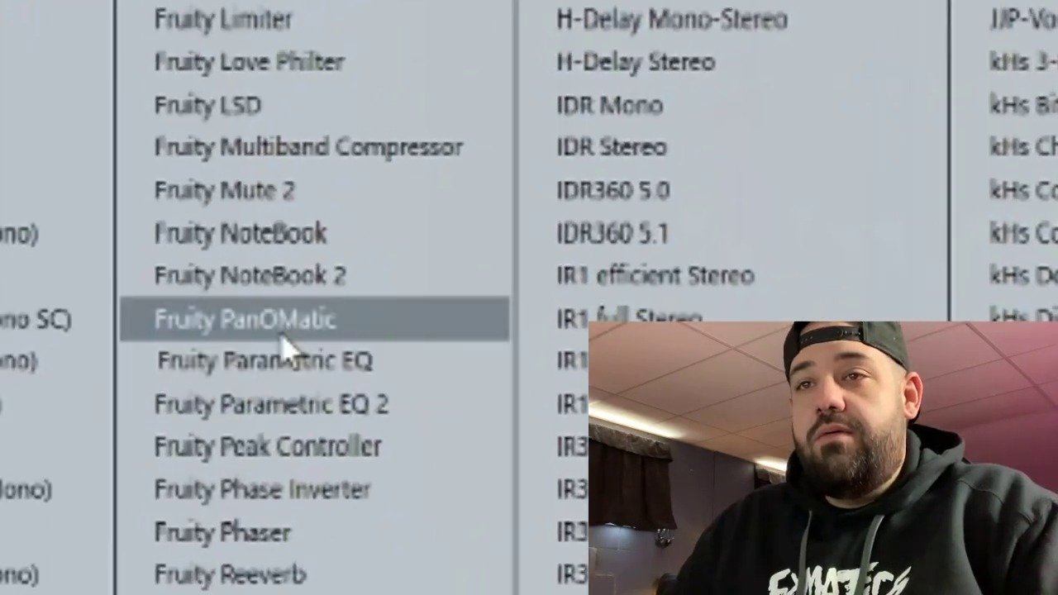
left_click(280, 326)
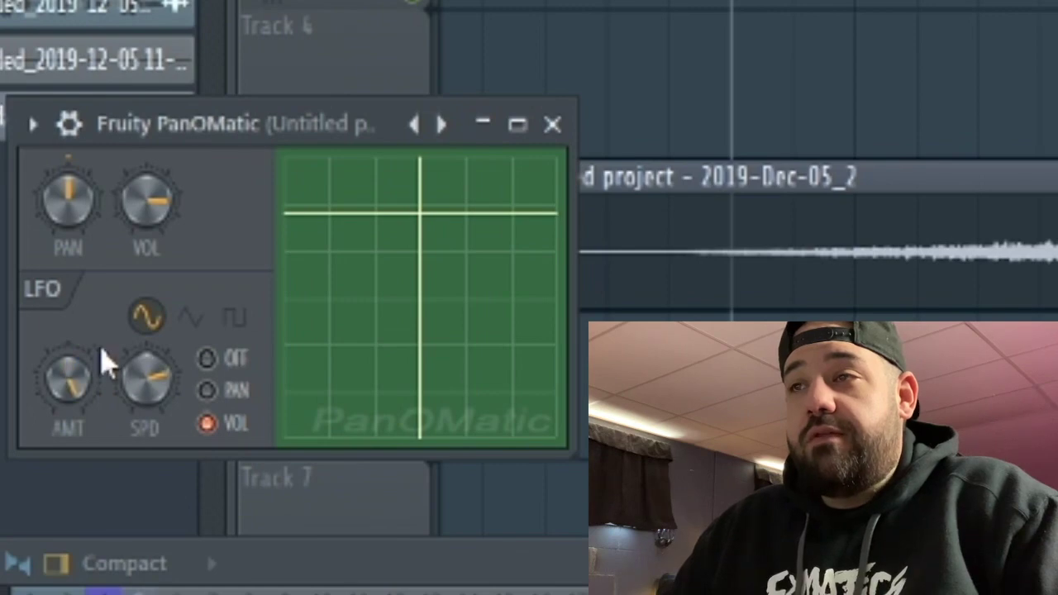
left_click_drag(148, 378, 148, 386)
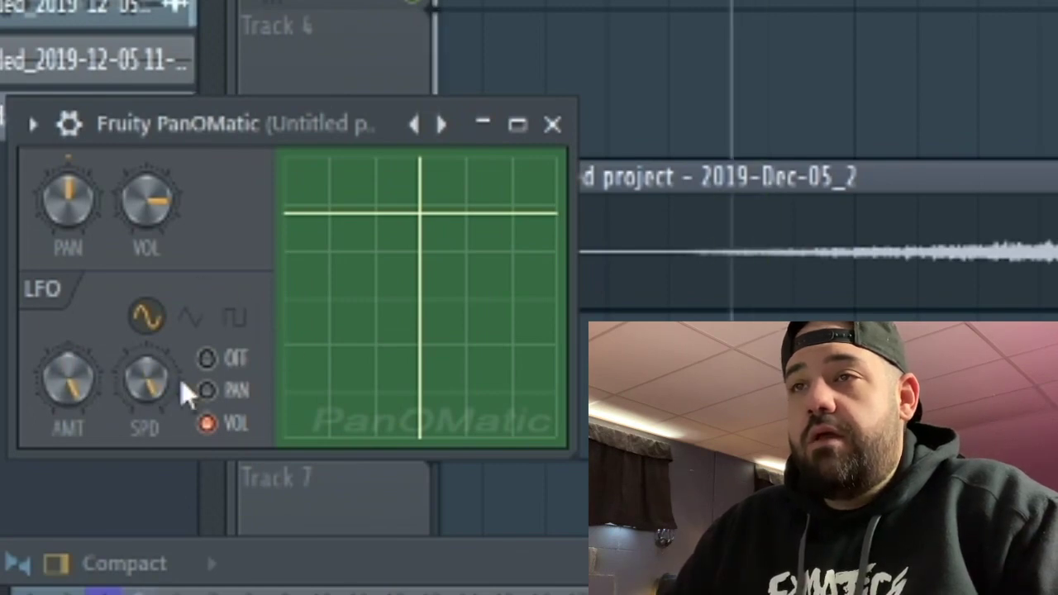
left_click(198, 319)
left_click(186, 318)
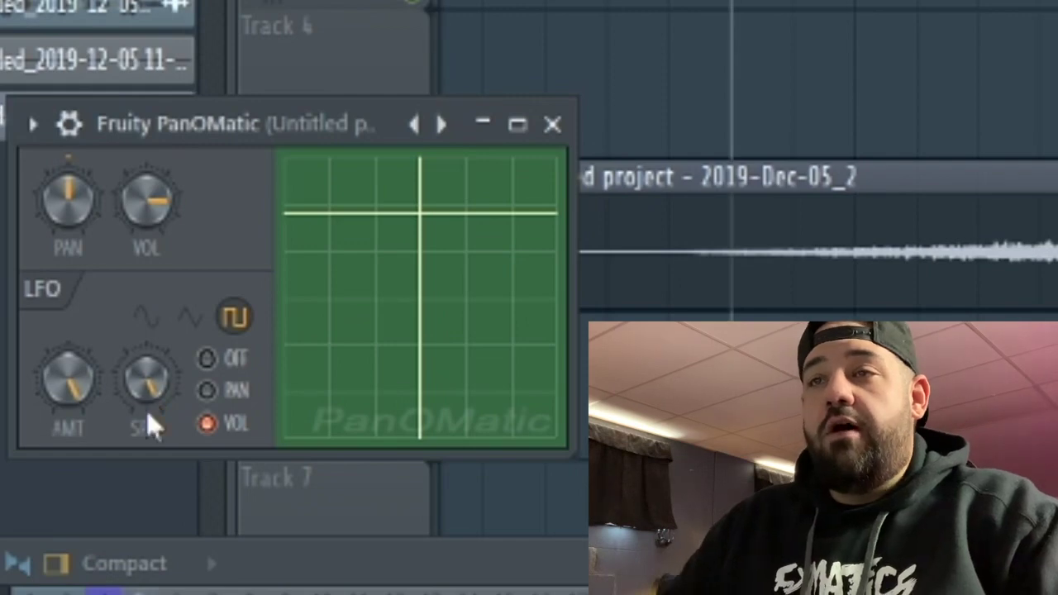
Create an automation clip for PanOMatic's LFO speed and shape its points to rise toward the end of the reversed sample during playback.
right_click(155, 374)
left_click(347, 594)
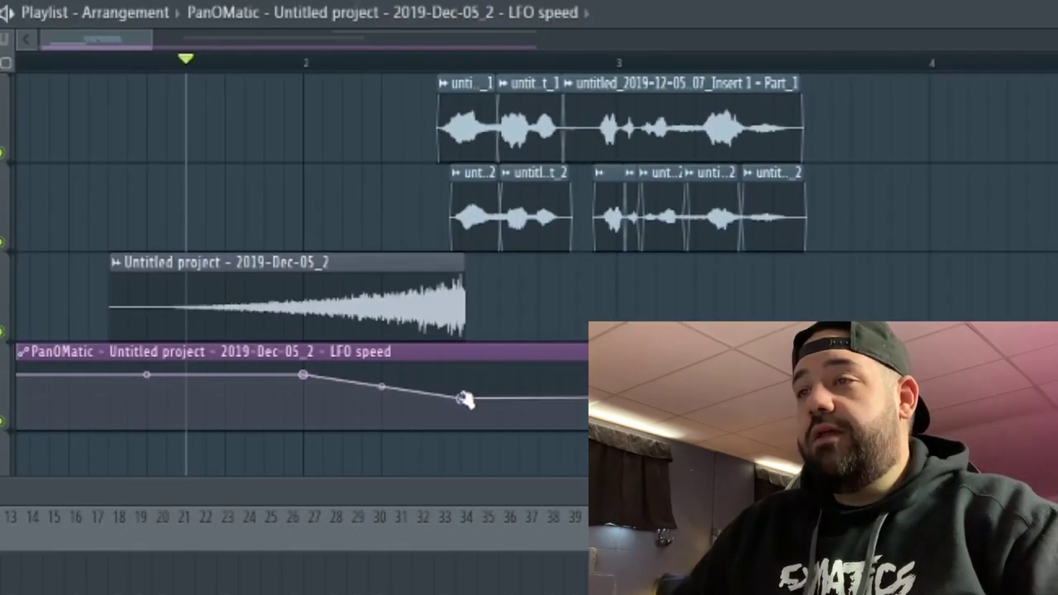
key("space")
left_click_drag(465, 400, 460, 363)
left_click_drag(305, 376, 272, 356)
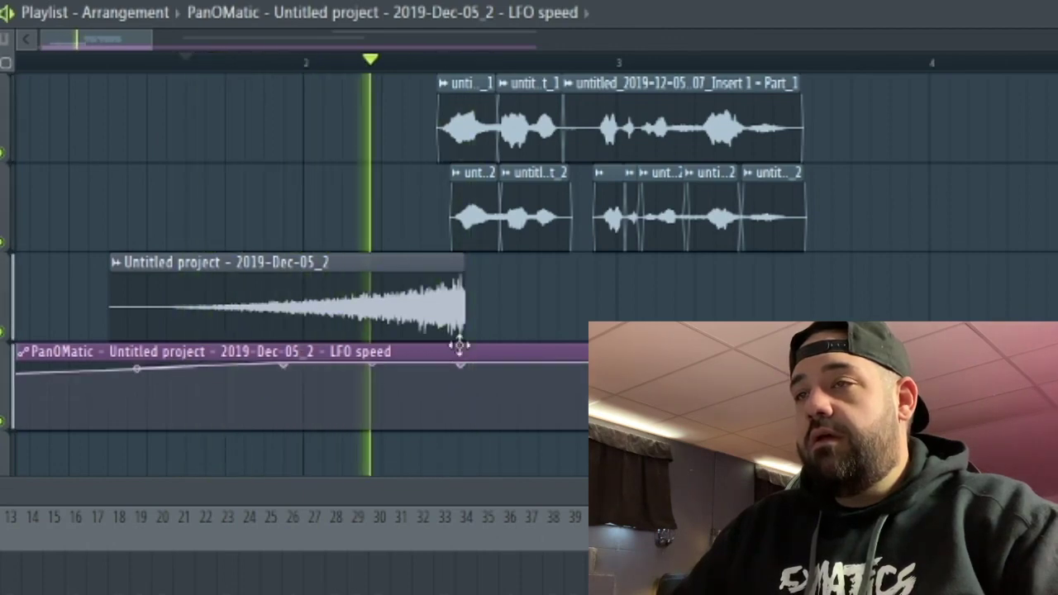
Slightly raise the reversed sample's channel volume and check it against the vocals by playback.
scroll(460, 346, "down", 2)
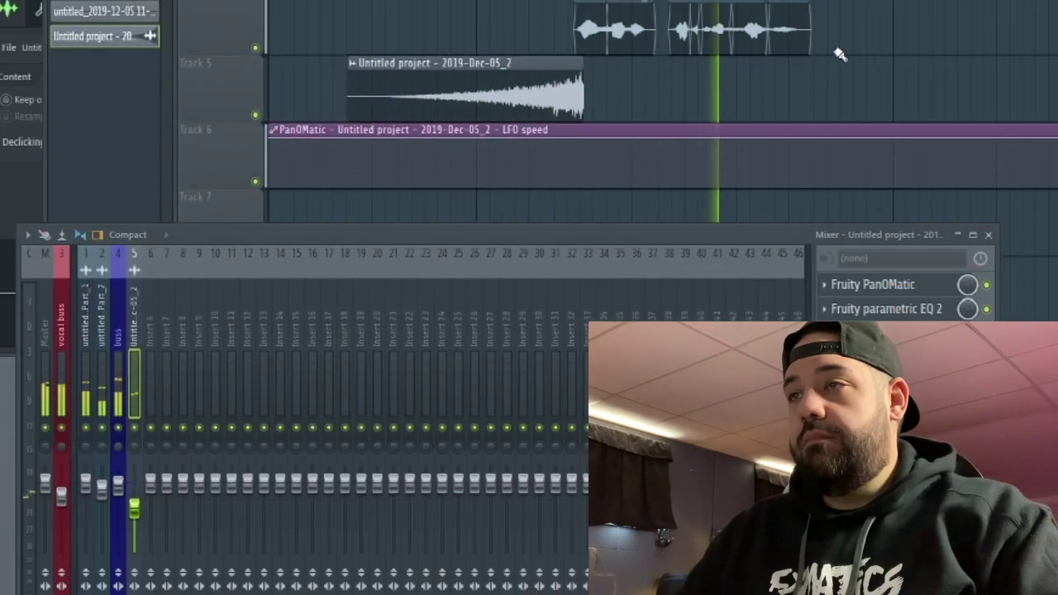
scroll(840, 54, "down", 2)
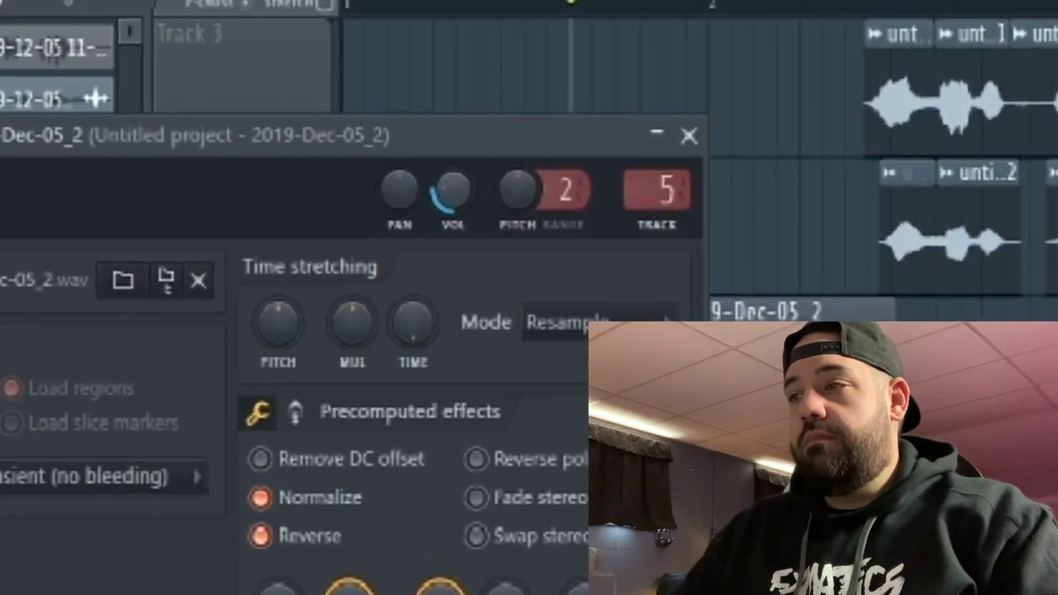
left_click_drag(453, 191, 453, 184)
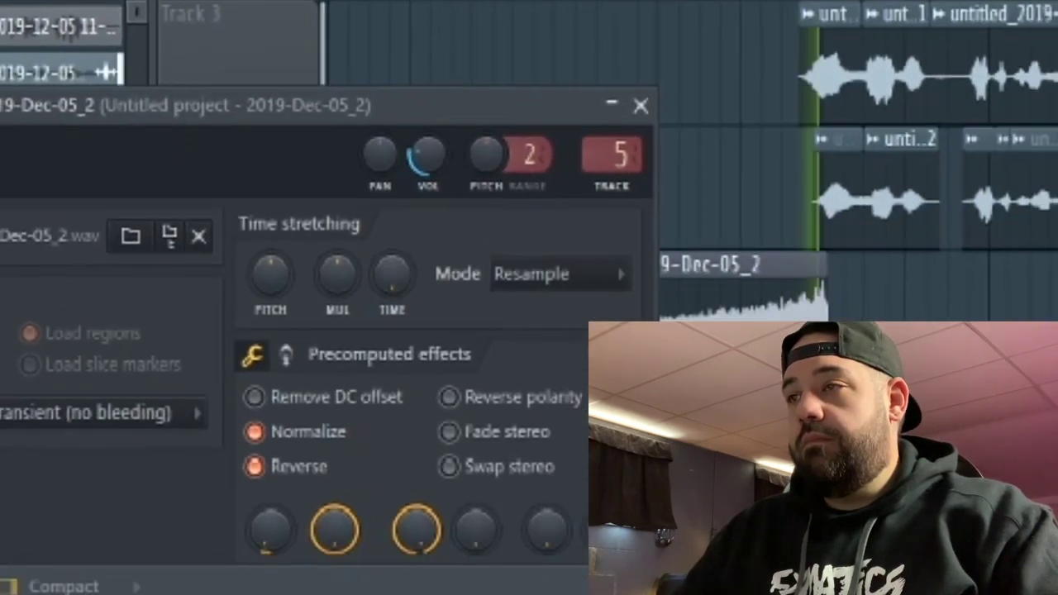
Play the reversed sample into the vocals and review its channel settings.
left_click(689, 136)
scroll(689, 92, "down", 2)
scroll(414, 186, "up", 2)
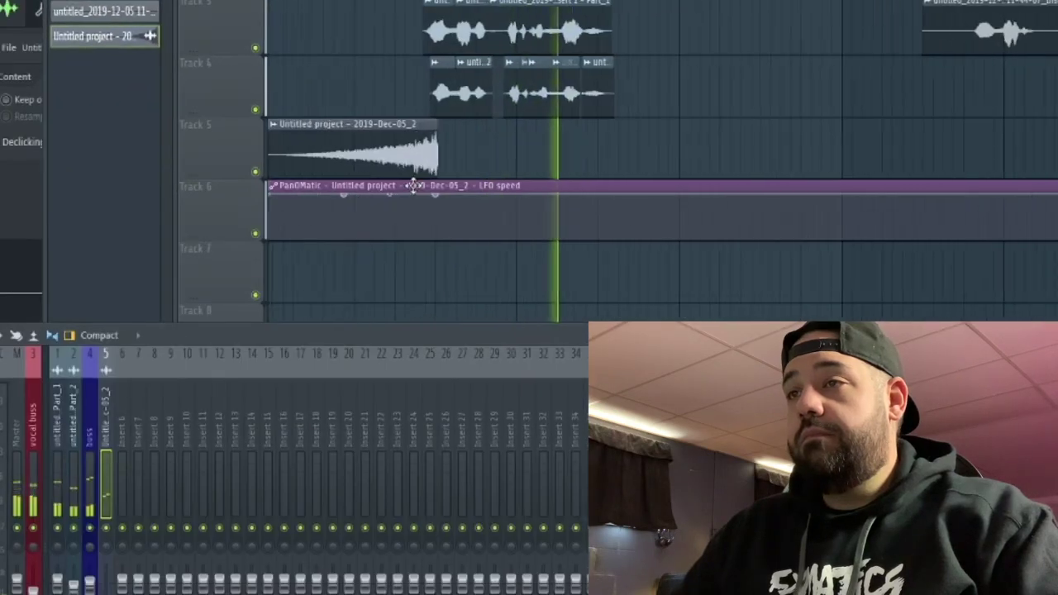
double_click(388, 158)
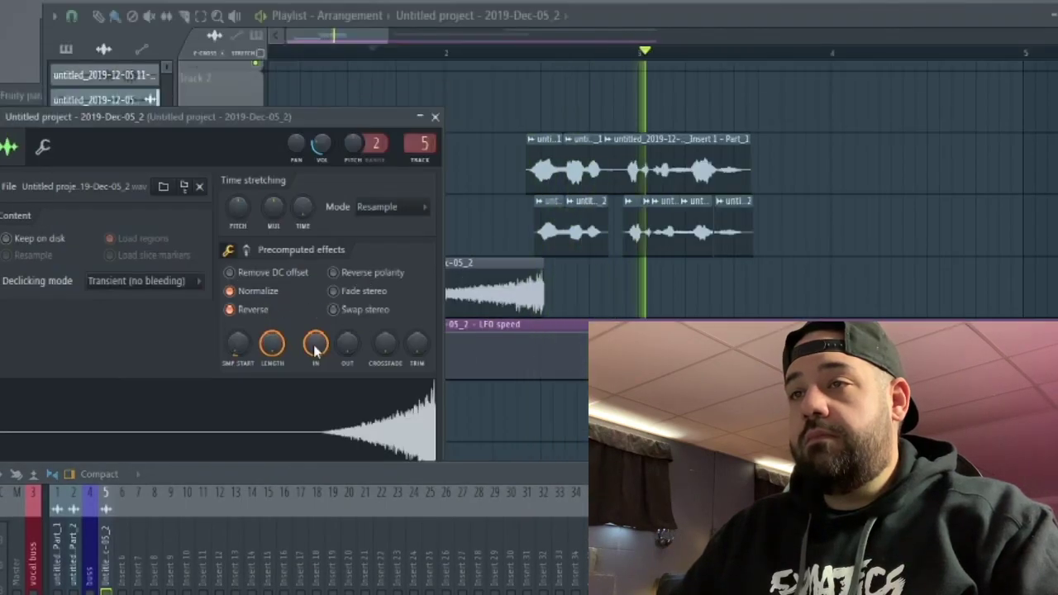
right_click(769, 251)
key("space")
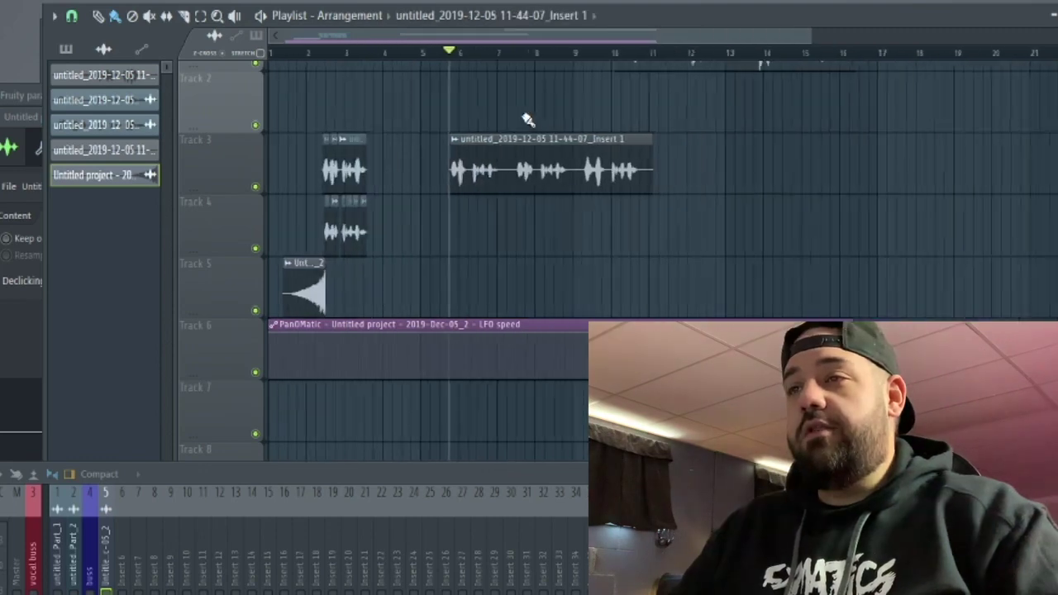
Audition the 11-44-07 vocal take, slice it between phrases, and align the second phrase on track 4 beneath the first phrase.
scroll(446, 136, "up", 4)
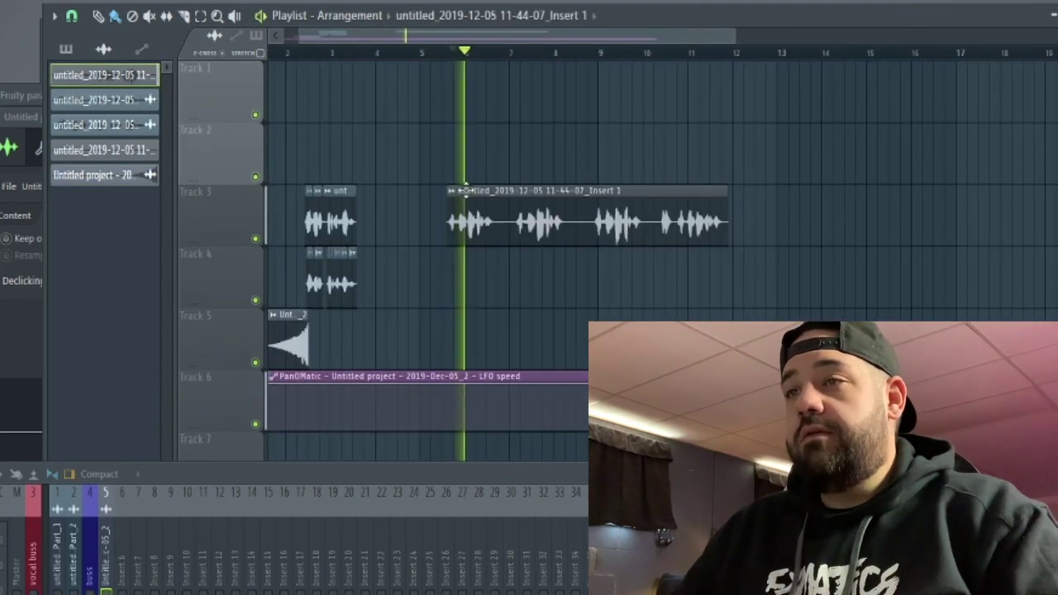
scroll(465, 192, "up", 5)
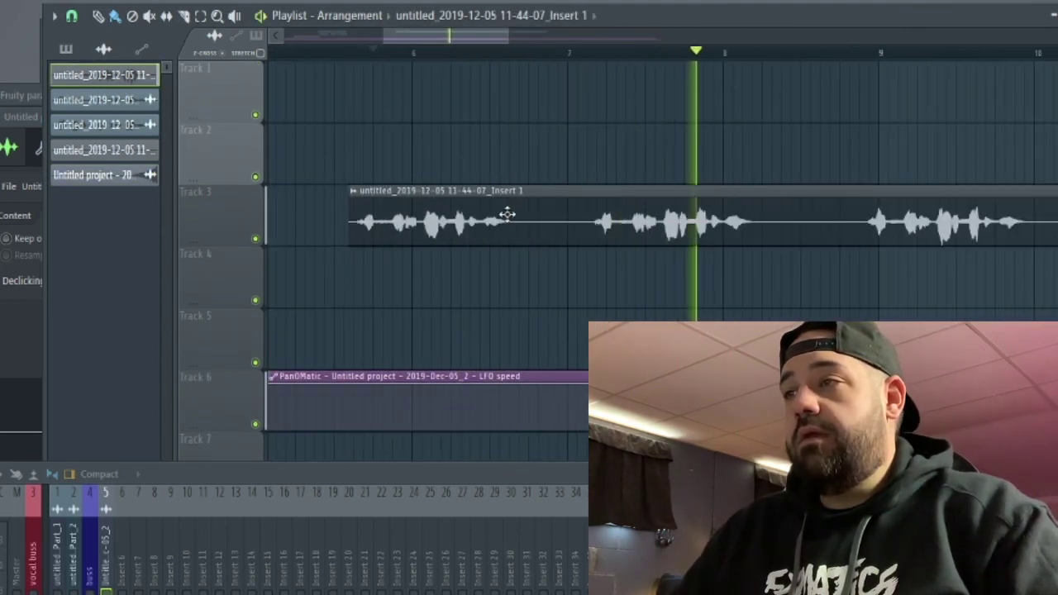
scroll(506, 214, "down", 3)
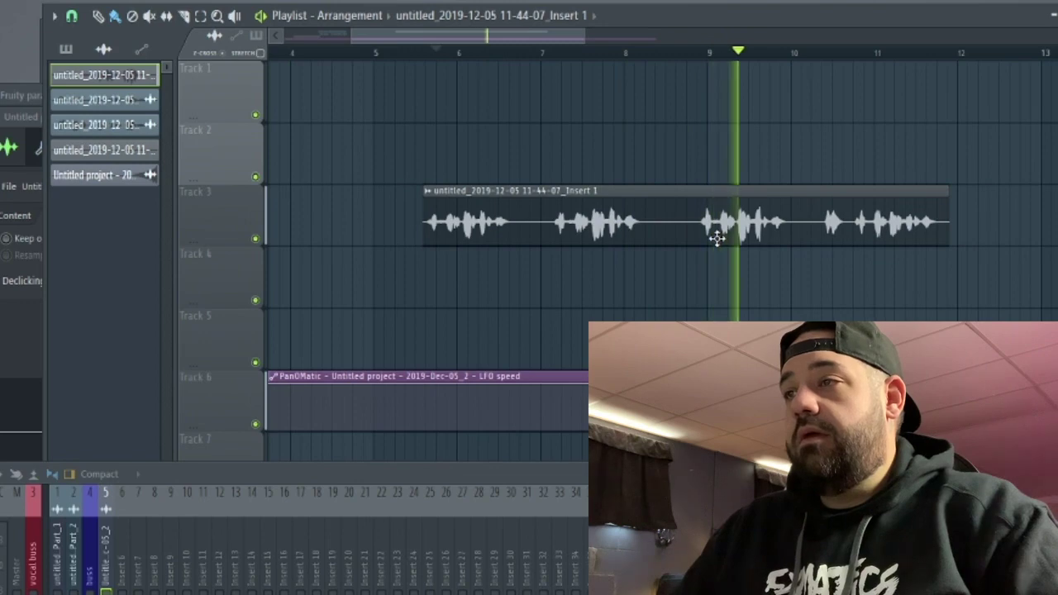
scroll(860, 57, "up", 1)
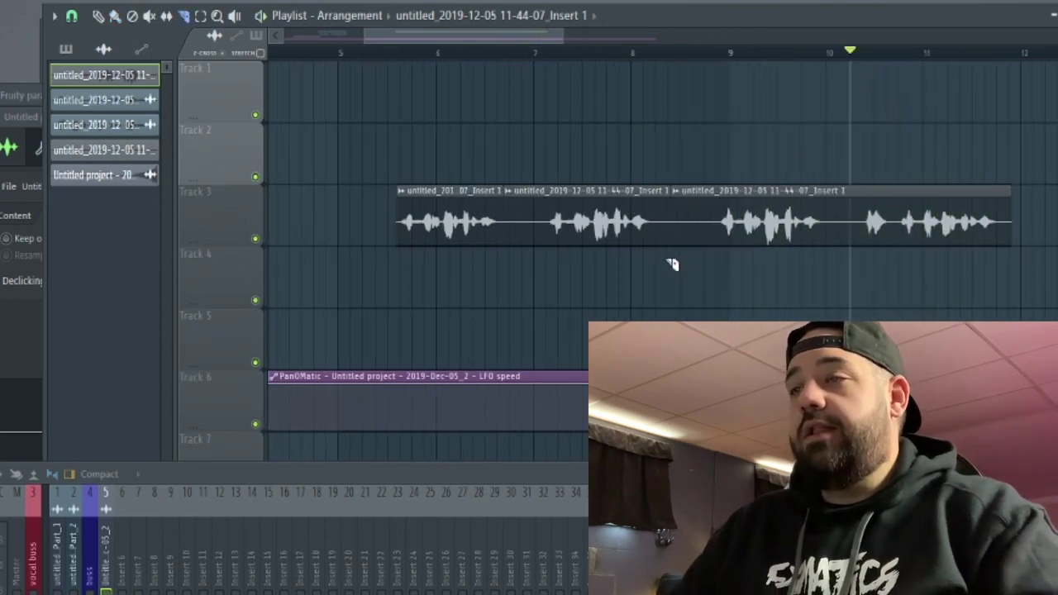
left_click_drag(520, 229, 363, 283)
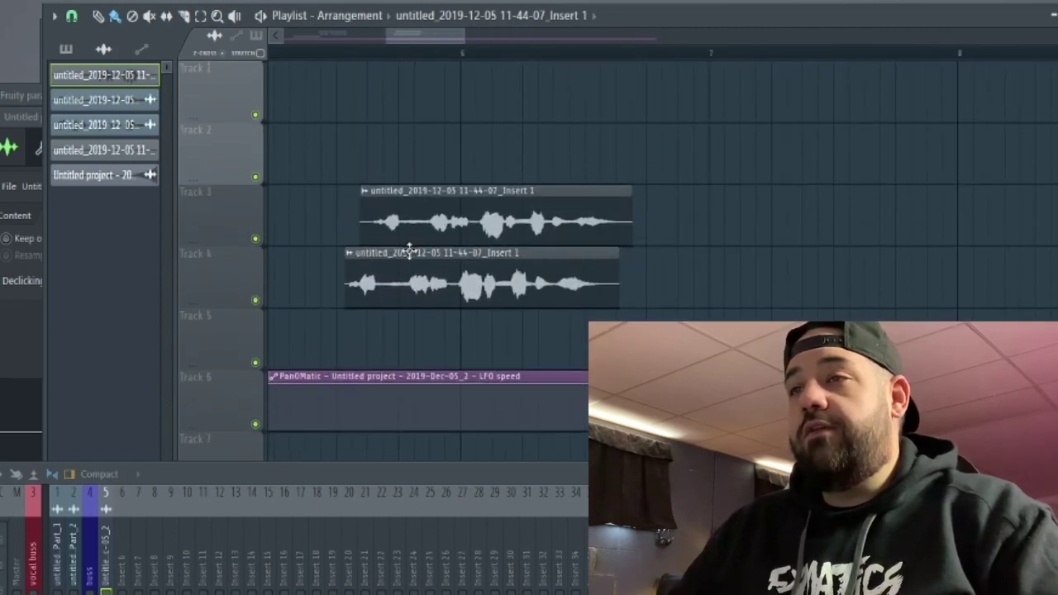
left_click_drag(408, 258, 421, 272)
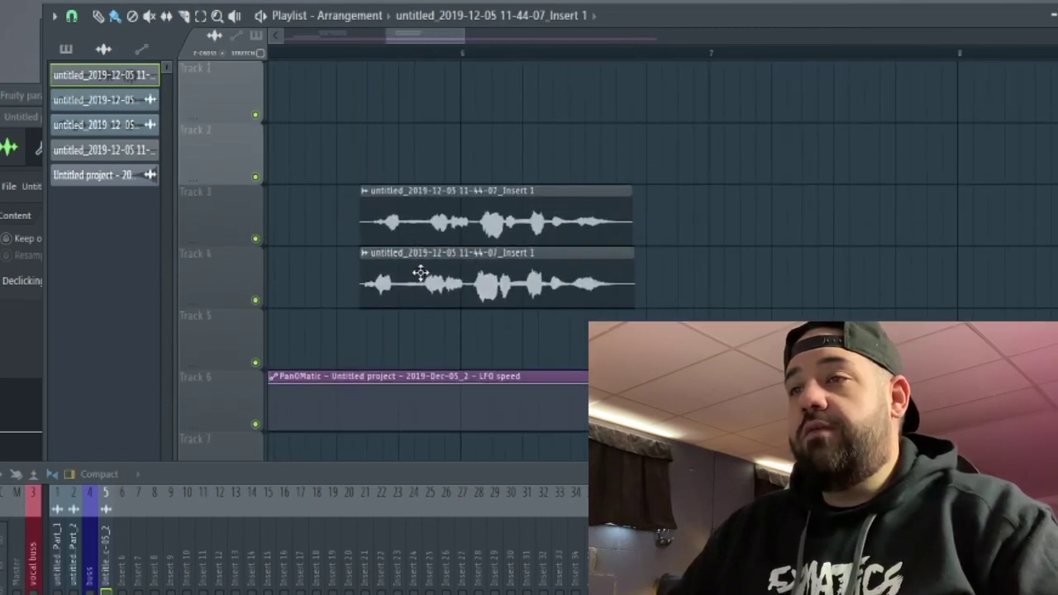
Make the two stacked phrase clips on tracks 3 and 4 unique as samples.
scroll(420, 281, "up", 3)
left_click(306, 191)
left_click(523, 221)
left_click(305, 253)
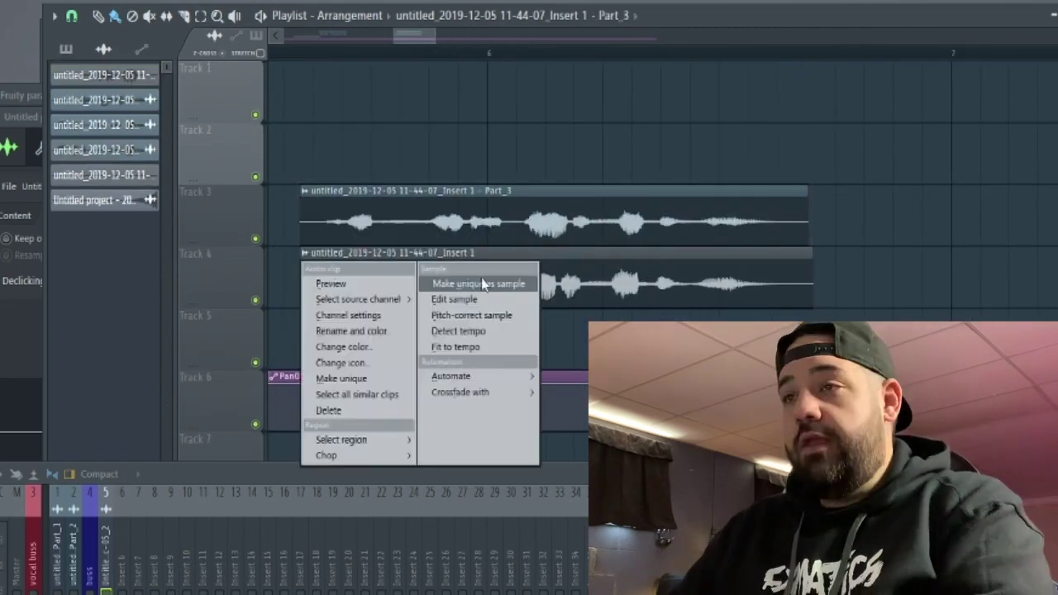
left_click(480, 286)
Set both new samples to Generic (bleeding) declicking with Normalize, and route Part_3 to mixer track 1 and Part_4 to track 2.
left_click(487, 389)
left_click(186, 324)
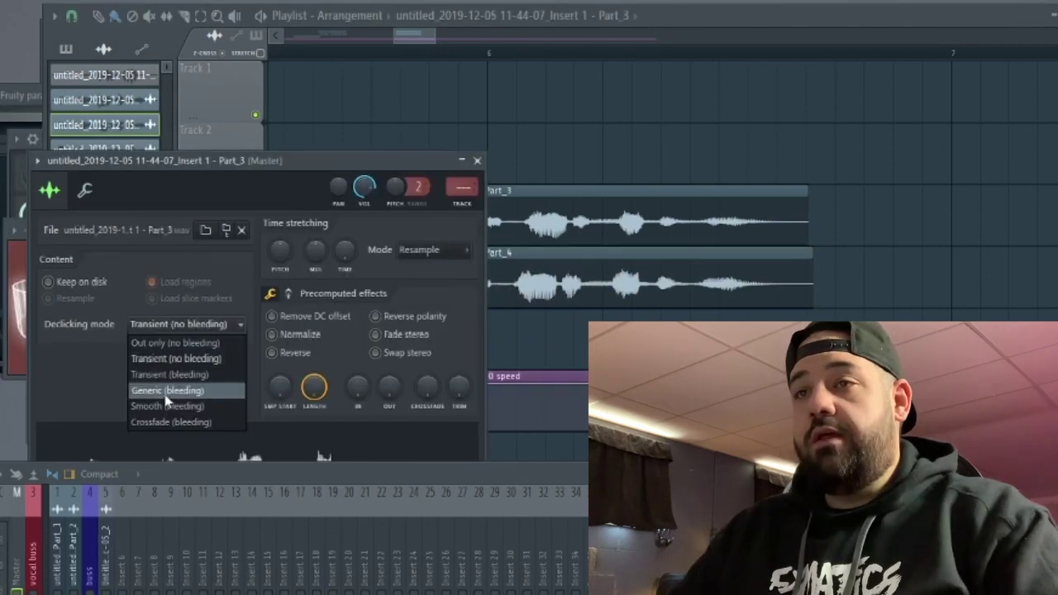
left_click(187, 390)
left_click(272, 334)
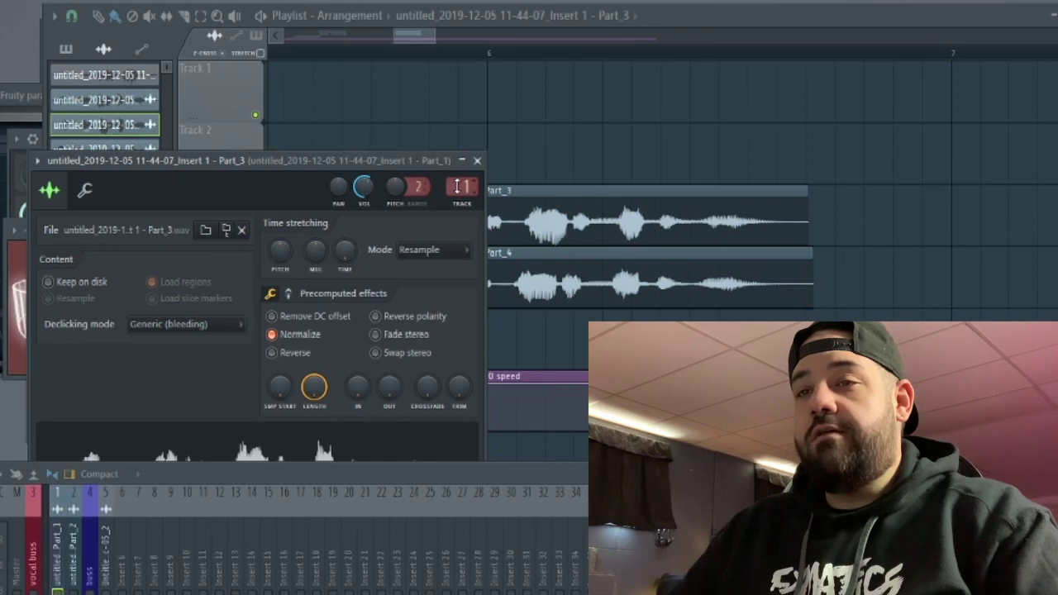
left_click(510, 258)
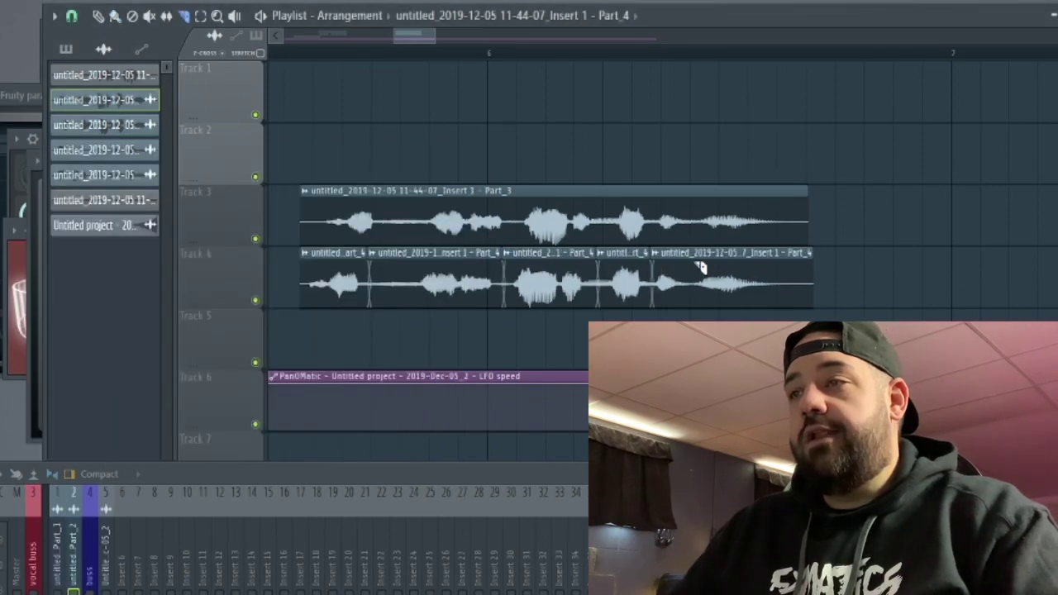
Slice the Part_4 double between words and shift the pieces to line up with the Part_3 vocal above.
scroll(421, 271, "up", 4)
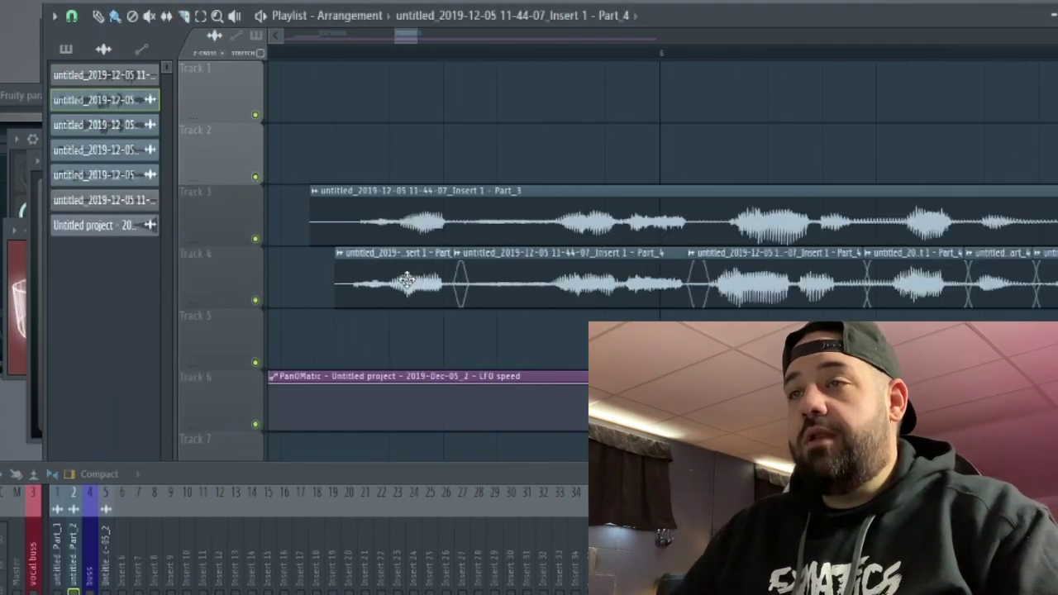
scroll(529, 281, "down", 4)
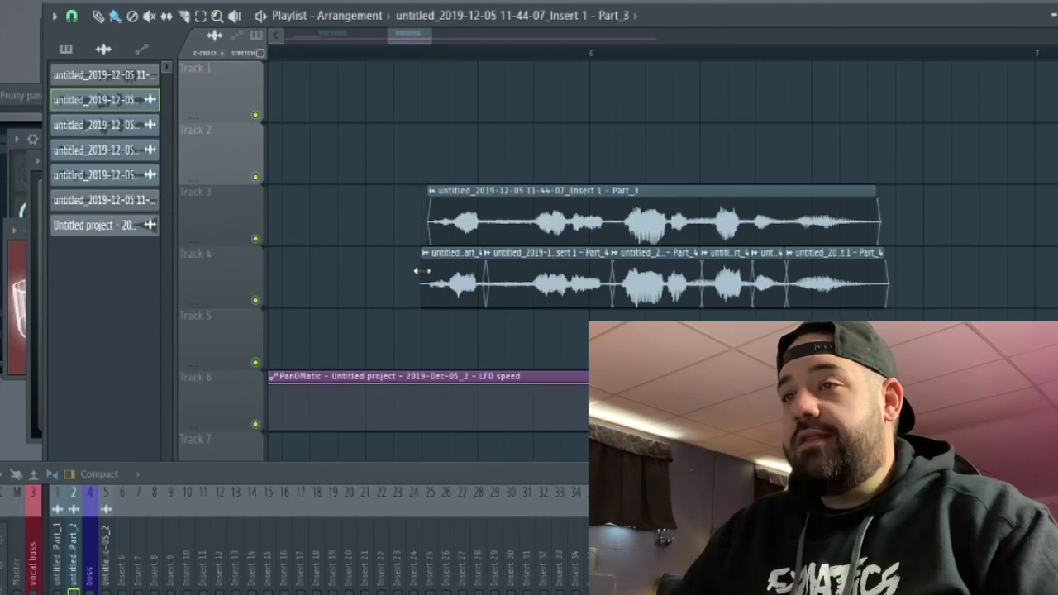
left_click_drag(423, 271, 435, 282)
scroll(435, 283, "up", 2)
Pan the Part_3 and Part_4 samples to opposite sides and check the doubled vocals by playback.
double_click(605, 216)
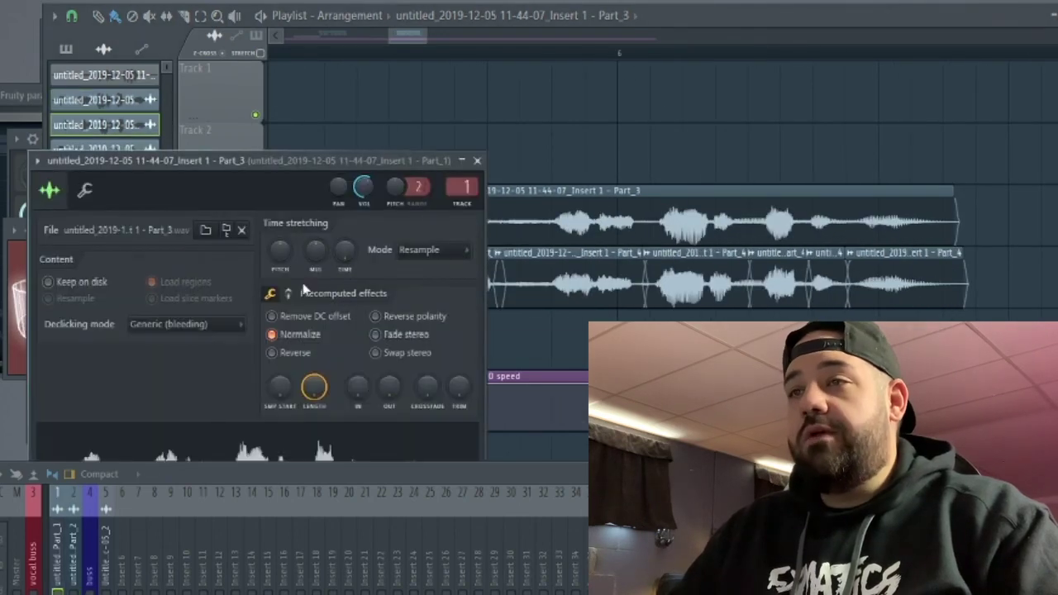
double_click(551, 206)
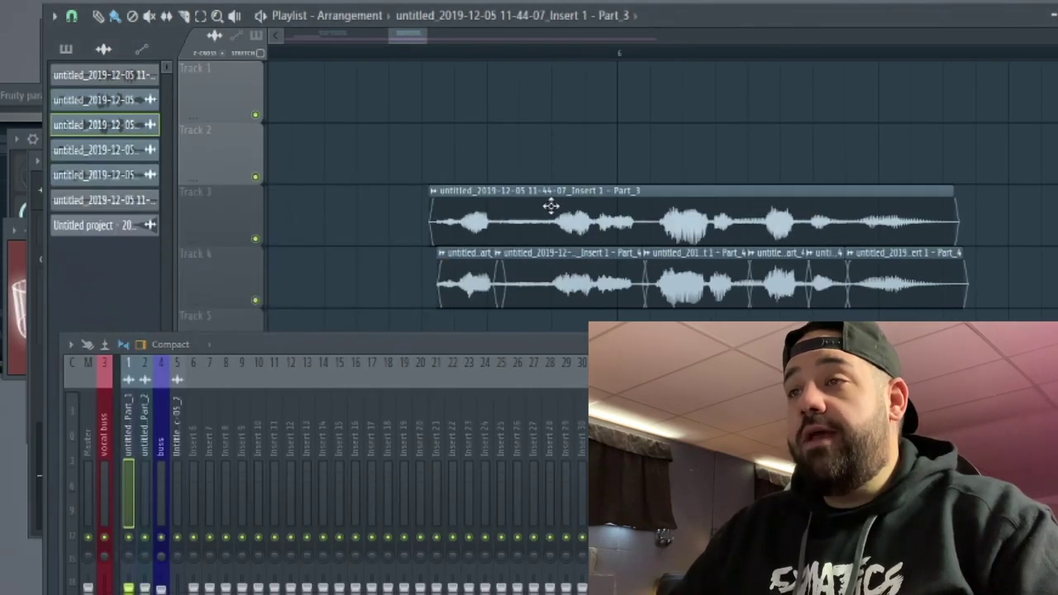
double_click(555, 253)
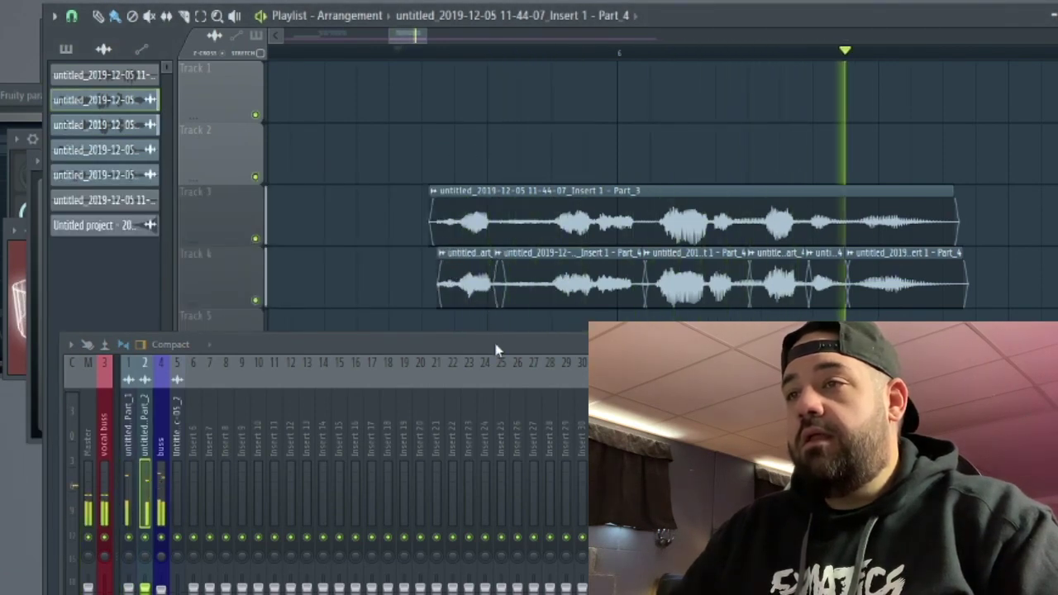
left_click_drag(497, 346, 484, 381)
key("space")
scroll(553, 142, "down", 3)
key("space")
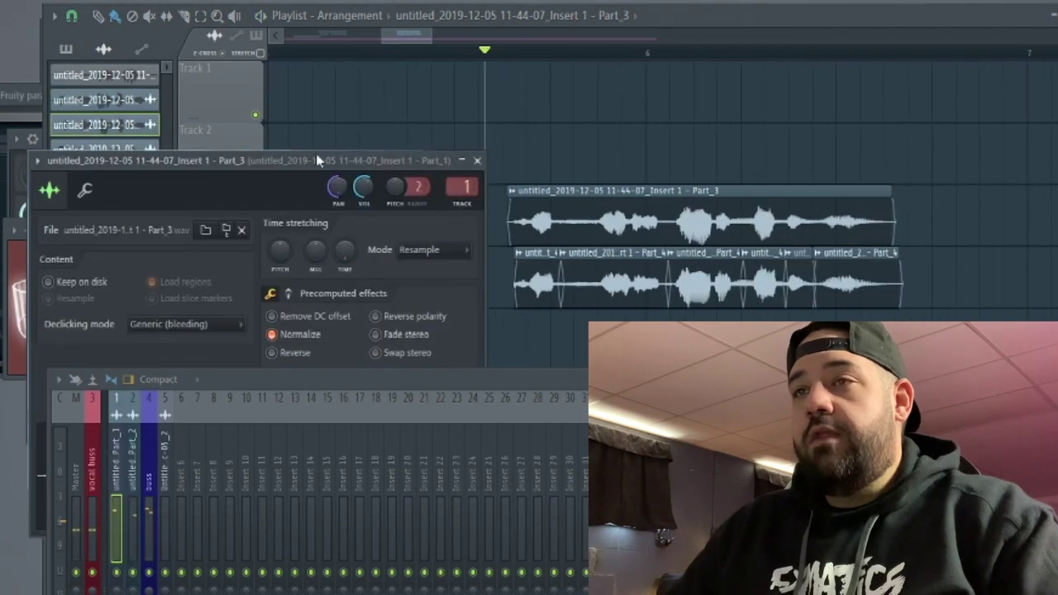
left_click(478, 160)
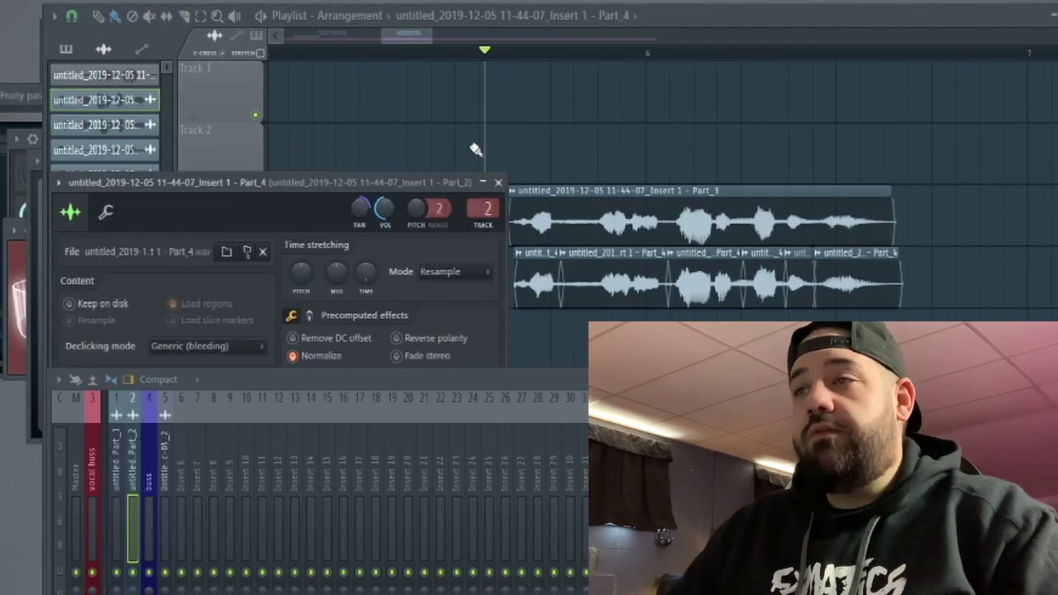
left_click(525, 112)
key("space")
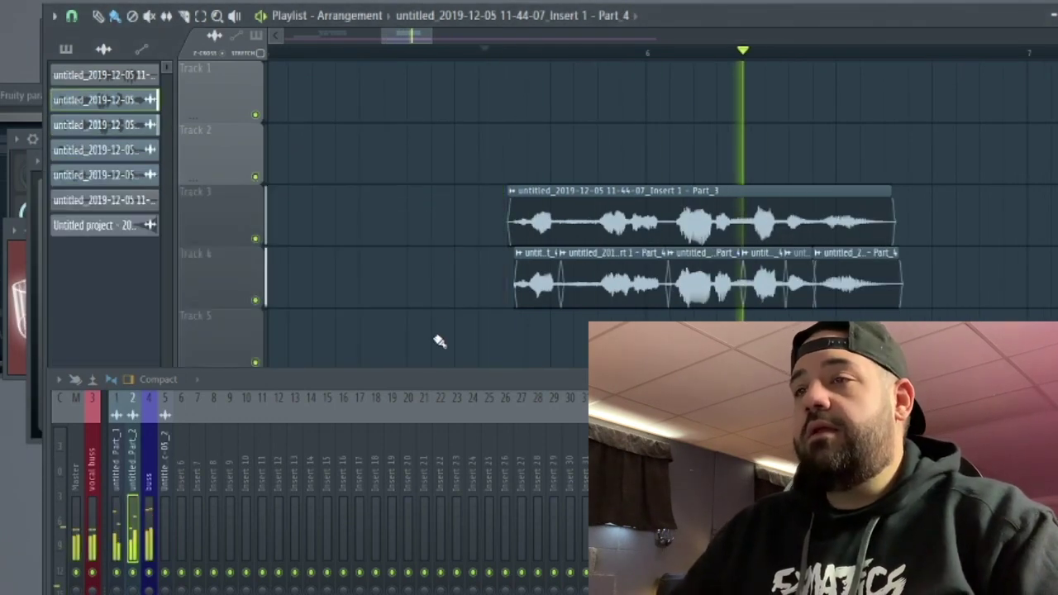
left_click_drag(435, 364, 440, 442)
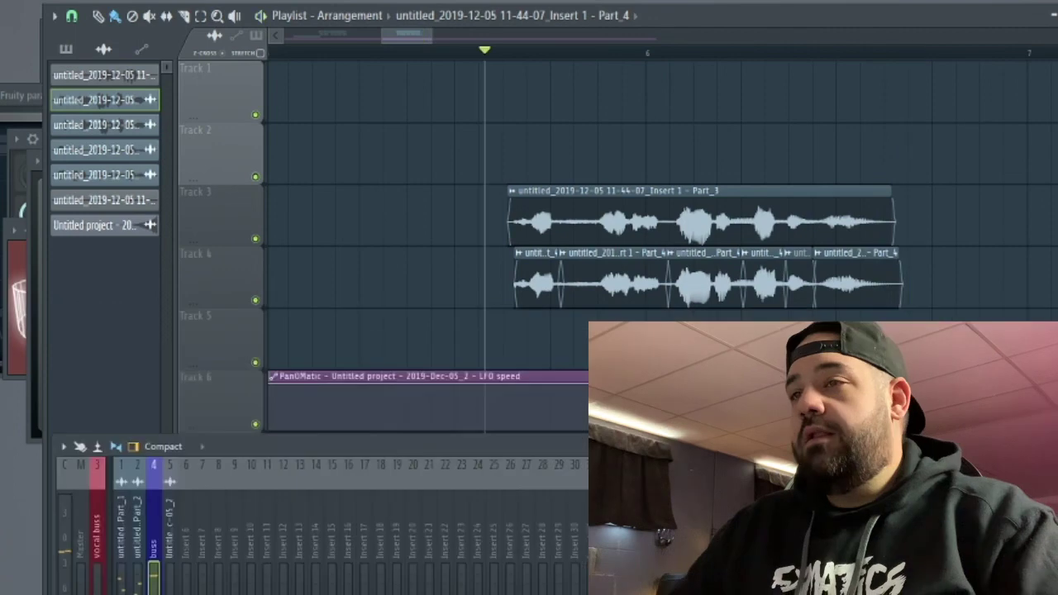
Slice off the opening sound of the vocal clips on both track 3 and track 4.
scroll(524, 300, "up", 5)
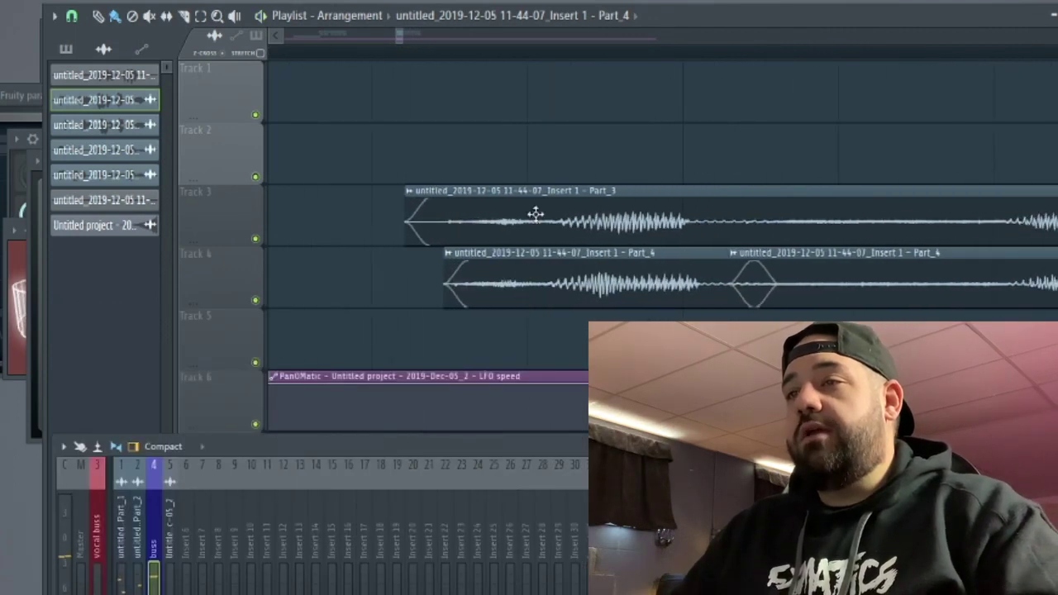
left_click(542, 173)
key("ctrl+z")
left_click_drag(534, 180, 570, 317)
Copy the sliced opening pieces to an earlier empty spot on tracks 3 and 4 and adjust the audio they contain.
scroll(622, 273, "down", 4)
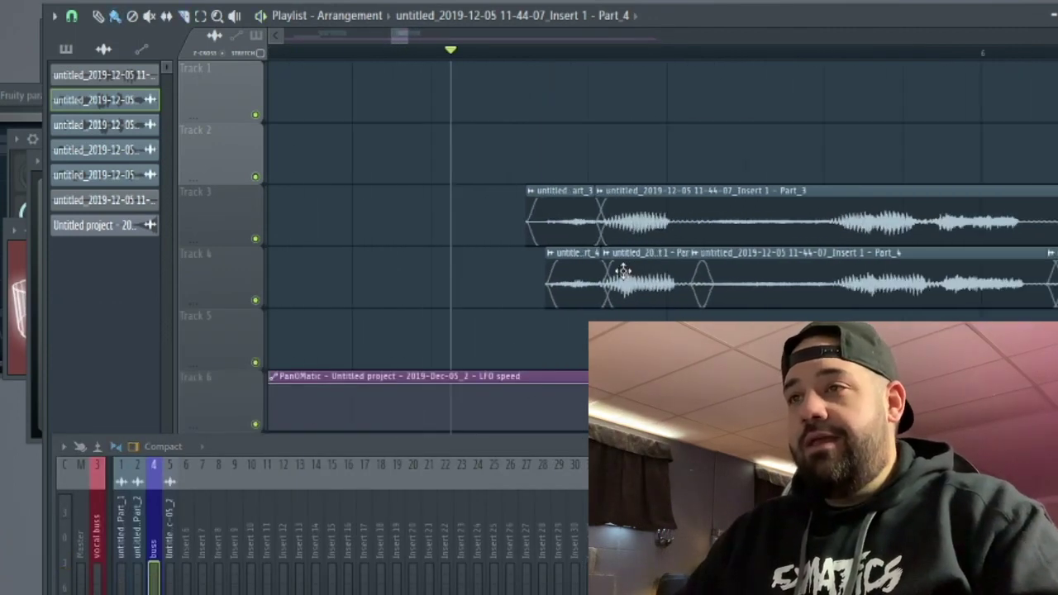
scroll(537, 227, "up", 1)
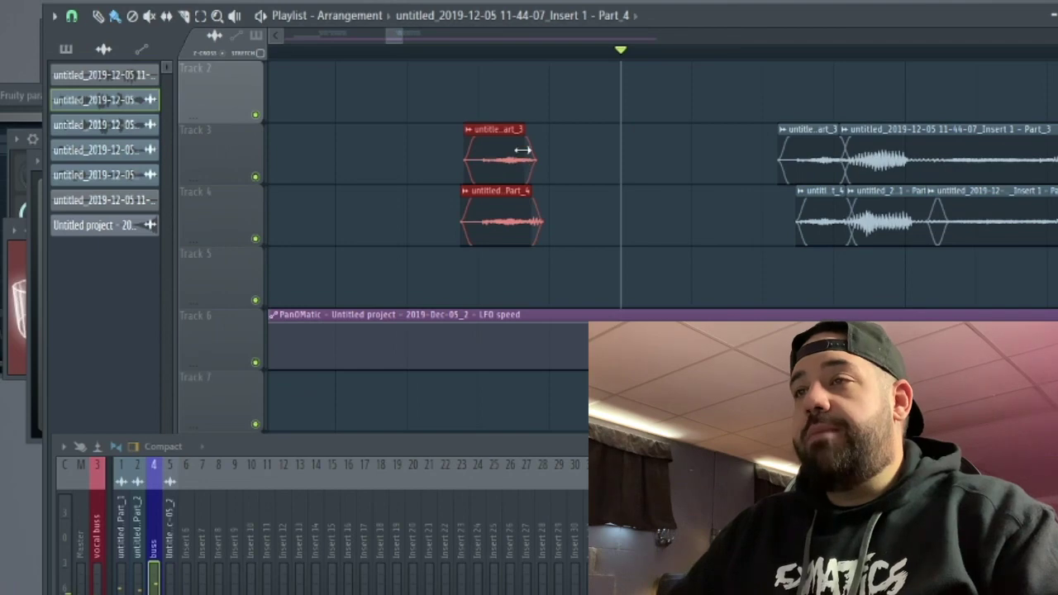
left_click_drag(532, 151, 573, 152)
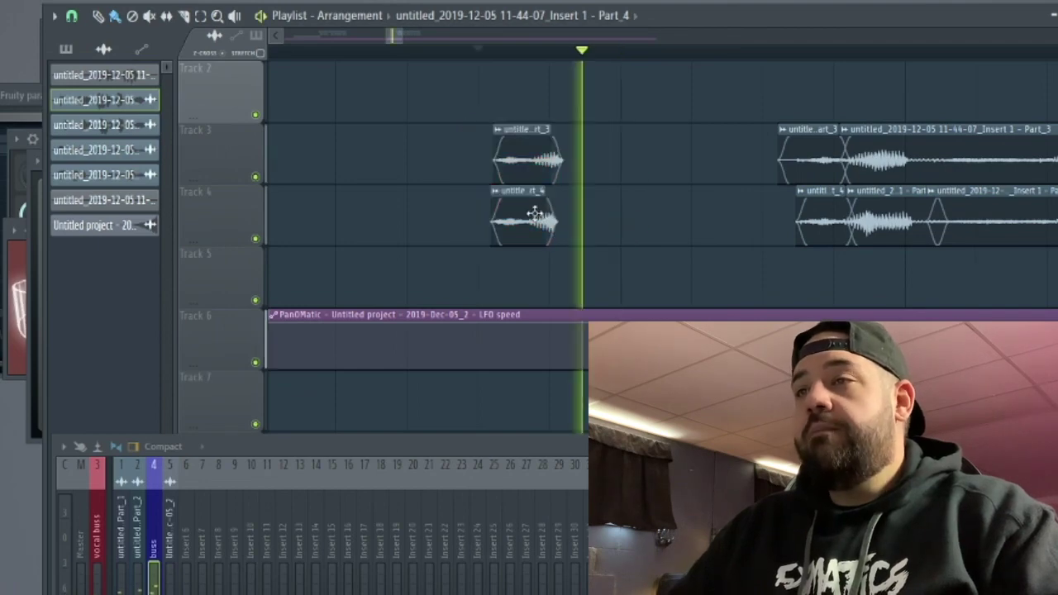
left_click_drag(550, 209, 556, 209)
Solo tracks 3 and 4 and record the short copied pieces into Edison on the buss track.
key("space")
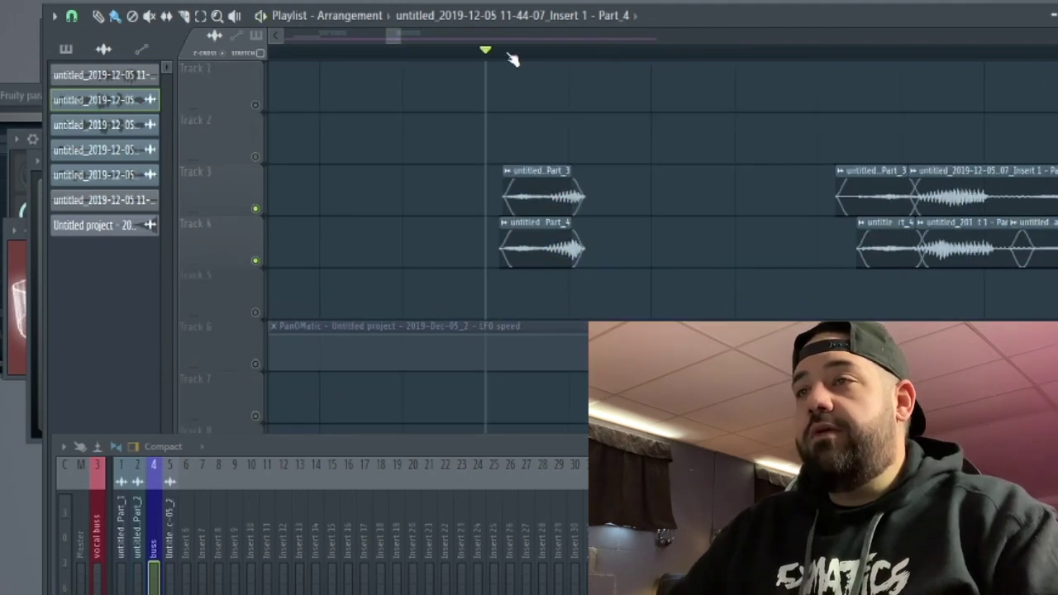
left_click_drag(661, 446, 667, 422)
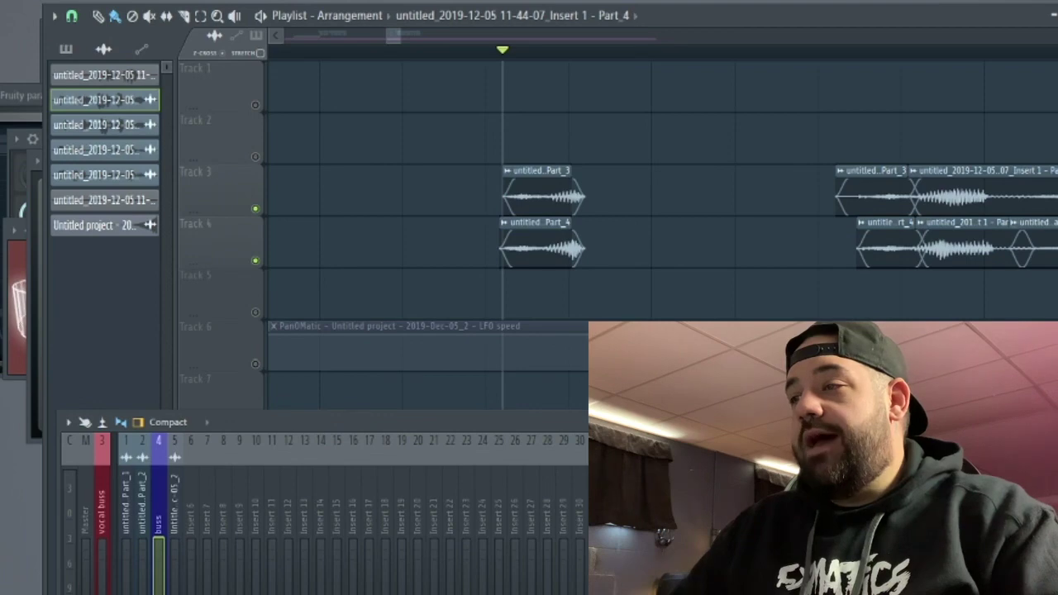
left_click(21, 95)
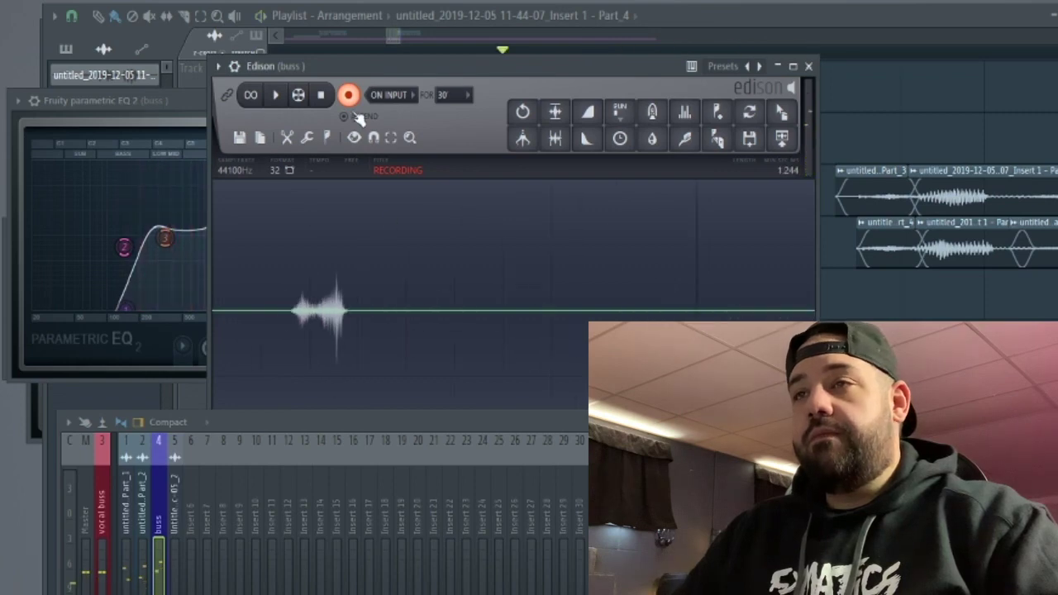
left_click(348, 96)
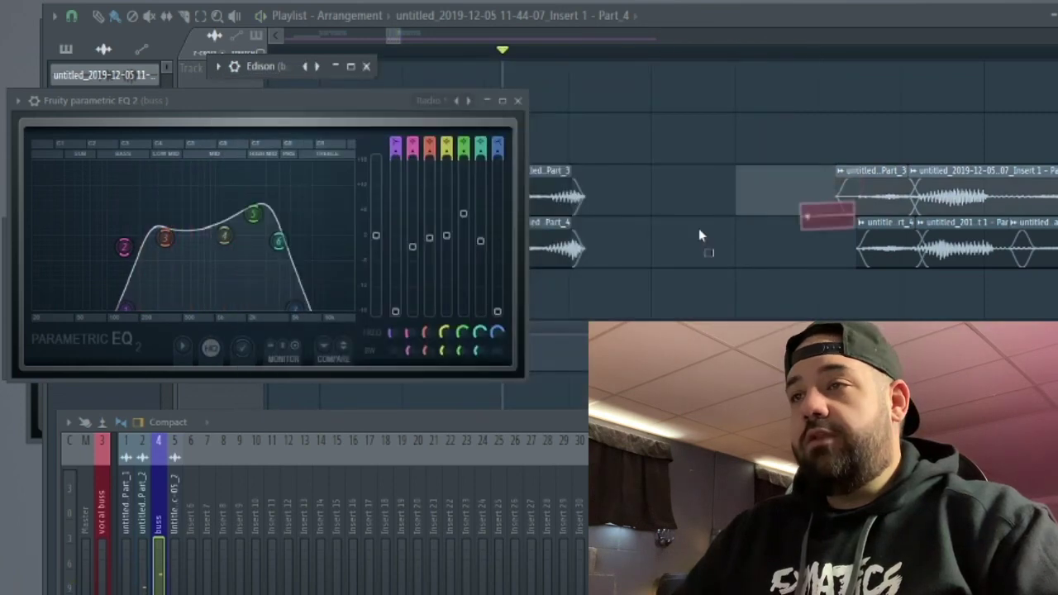
Place the Edison recording on track 5 and delete the two short copied pieces from tracks 3 and 4.
left_click_drag(699, 231, 571, 294)
left_click_drag(751, 285, 583, 289)
right_click(542, 207)
right_click(549, 231)
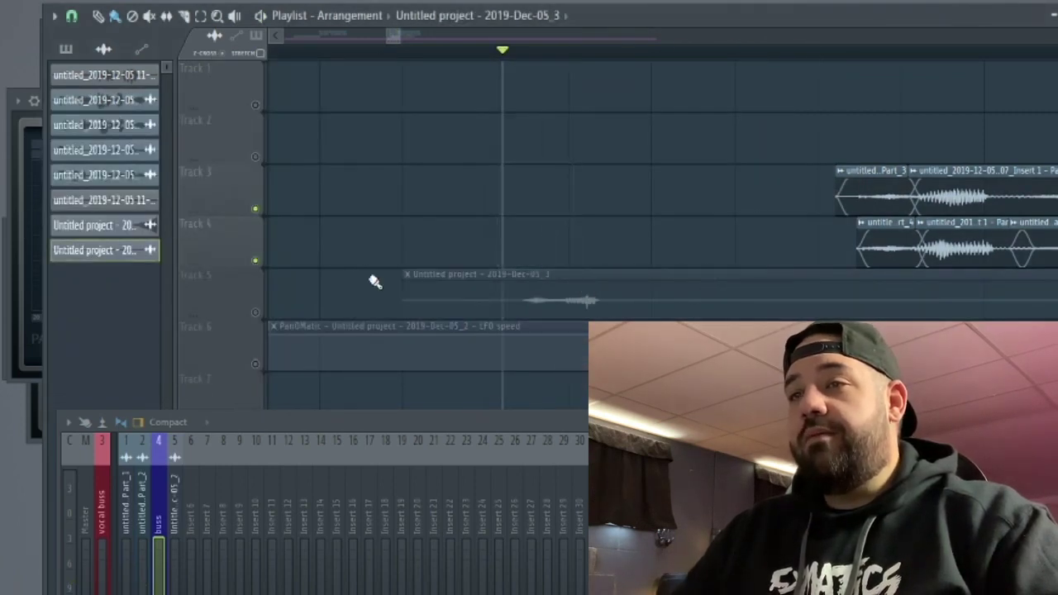
Reactivate all playlist tracks and turn on Normalize for the newly recorded sample.
right_click(256, 315)
right_click(257, 315)
double_click(508, 294)
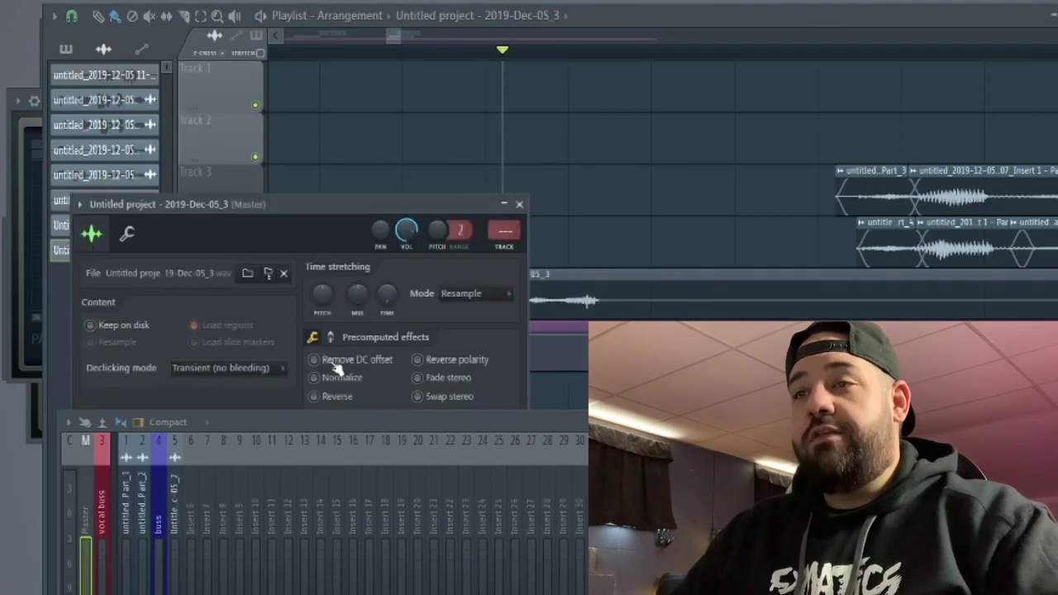
left_click_drag(456, 199, 408, 179)
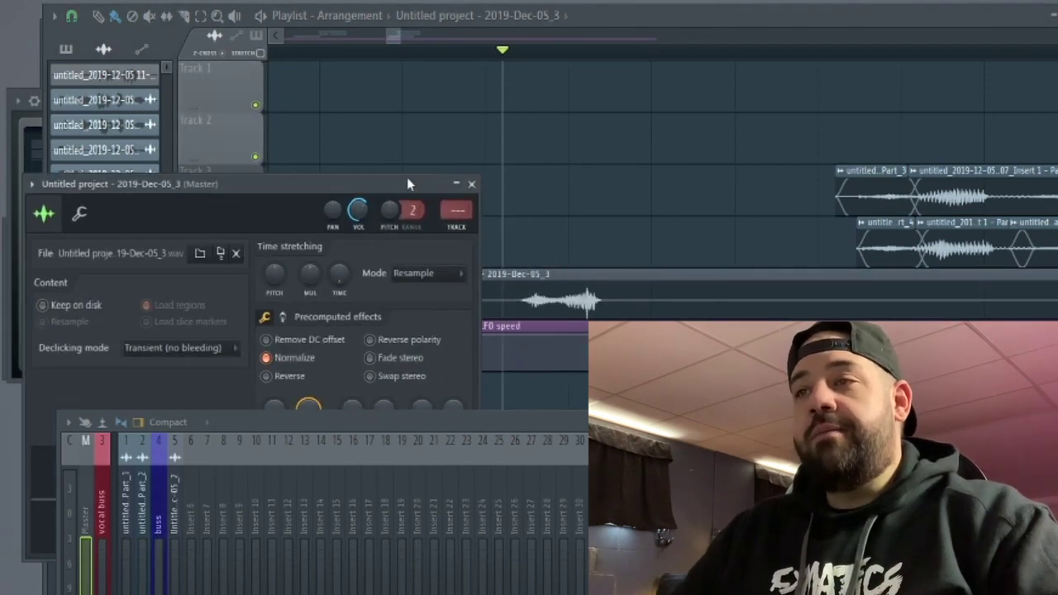
right_click(560, 189)
Trim the excess audio around the recorded sample and move the shortened clip to track 4.
scroll(397, 236, "down", 2)
left_click_drag(317, 296, 364, 290)
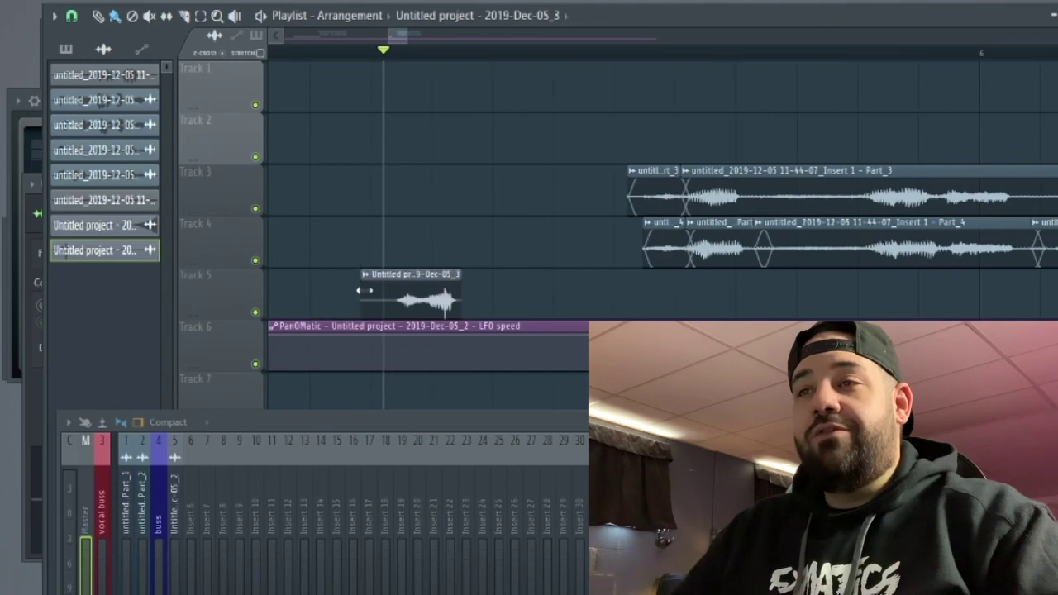
left_click_drag(437, 295, 440, 220)
scroll(392, 240, "up", 1)
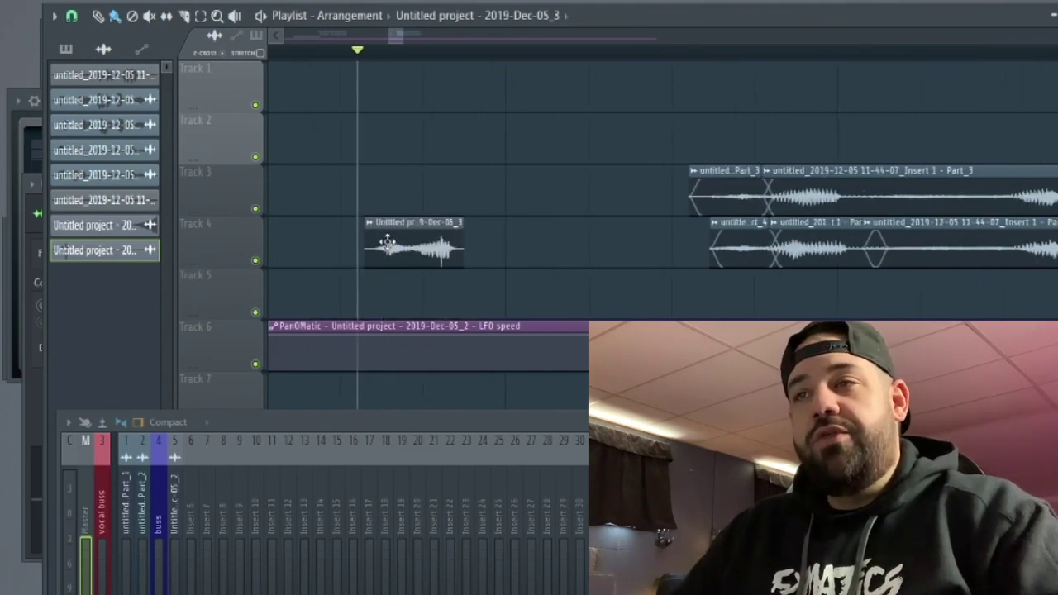
Set the recorded sample's declicking mode to Generic (bleeding) and route it to mixer track 1.
scroll(369, 240, "up", 2)
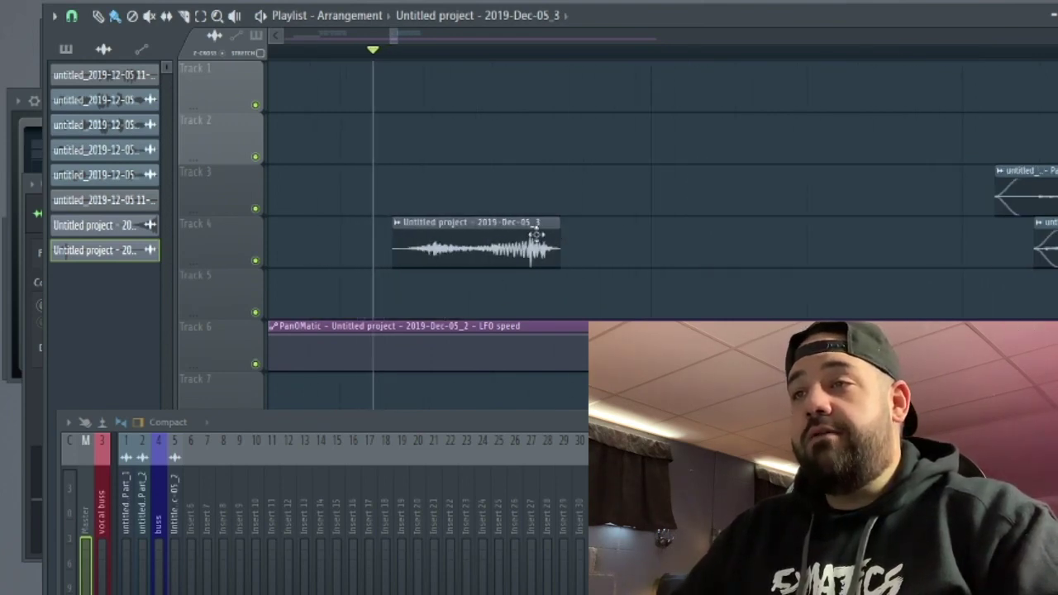
double_click(536, 234)
left_click(165, 348)
left_click(156, 415)
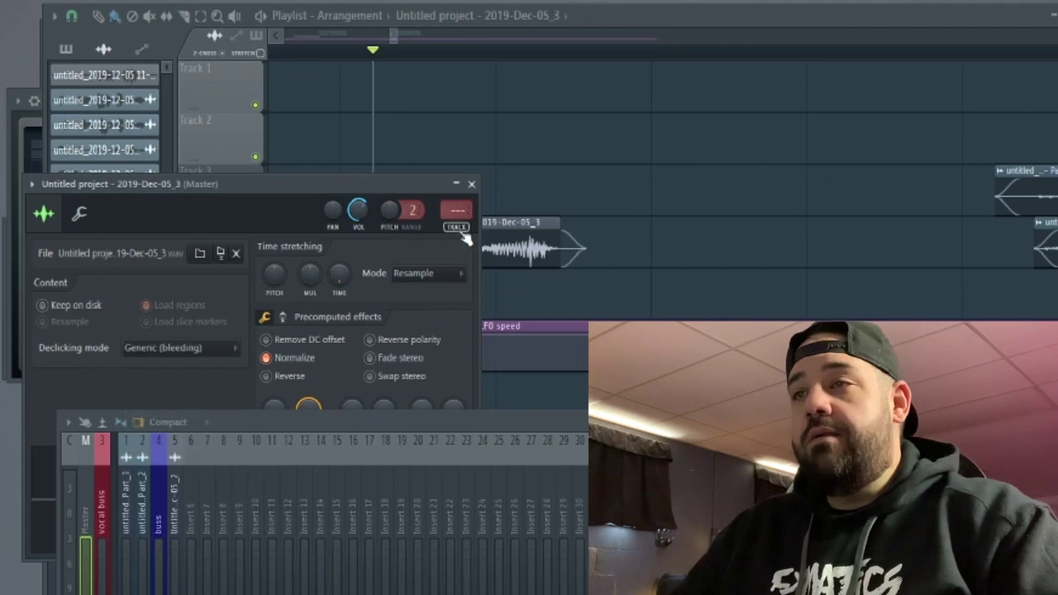
scroll(454, 210, "up", 2)
left_click(536, 197)
Duplicate and shorten the recorded clip on track 4 into a row of four equal slices before the vocal phrase.
scroll(510, 196, "down", 2)
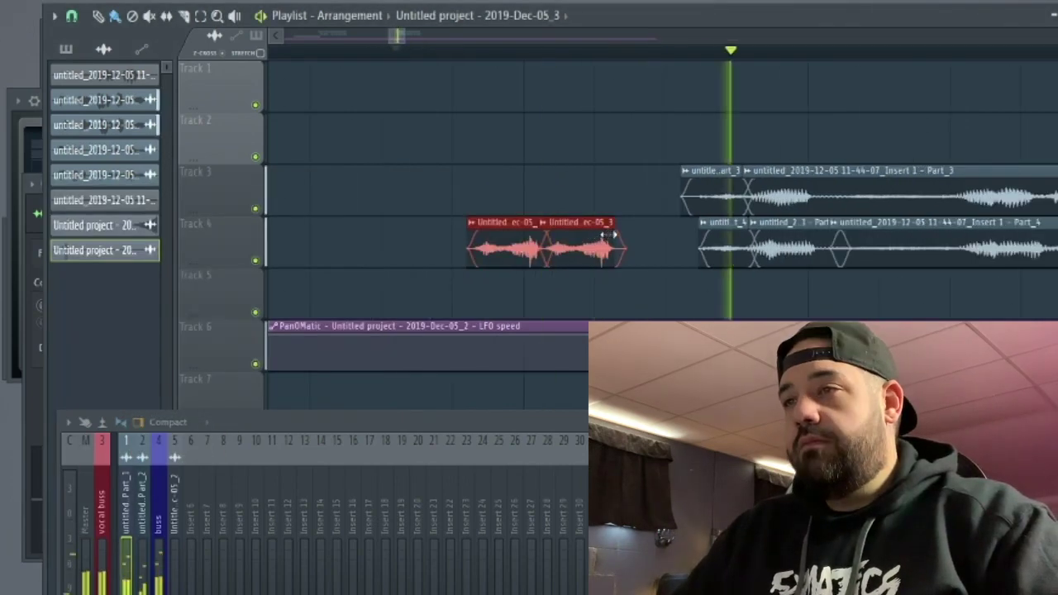
left_click_drag(614, 234, 574, 234)
mouse_move(490, 243)
left_mouse_down()
mouse_move(560, 244)
mouse_move(591, 259)
left_mouse_up()
left_click_drag(455, 283, 653, 240)
mouse_move(636, 242)
left_mouse_down()
mouse_move(661, 243)
mouse_move(517, 242)
mouse_move(578, 237)
left_mouse_up()
key("space")
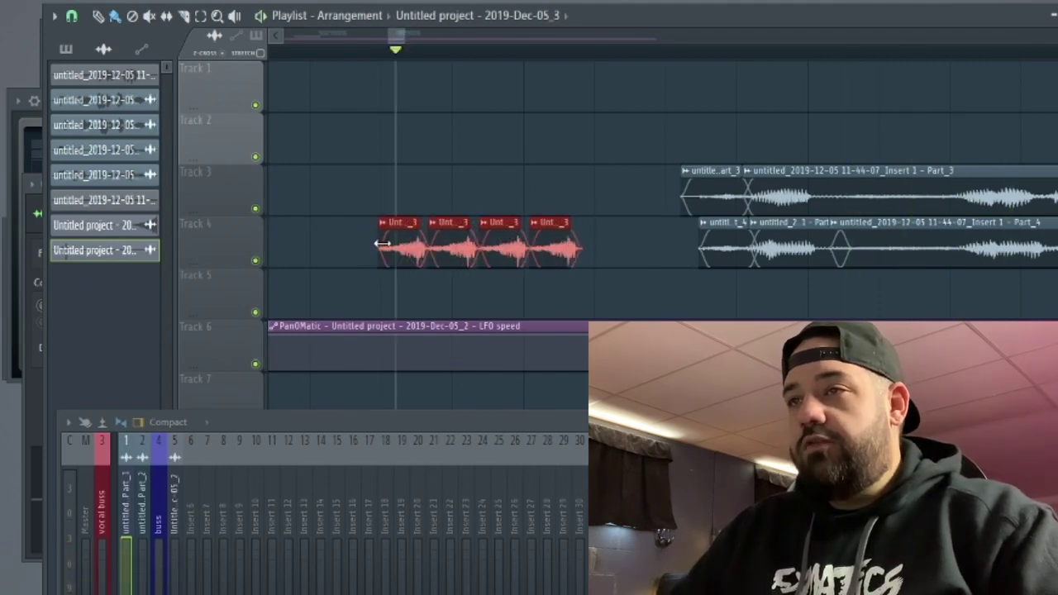
Trim the starts of the four slices to leave gaps, then duplicate them into eight slices running up to the phrase.
key("space")
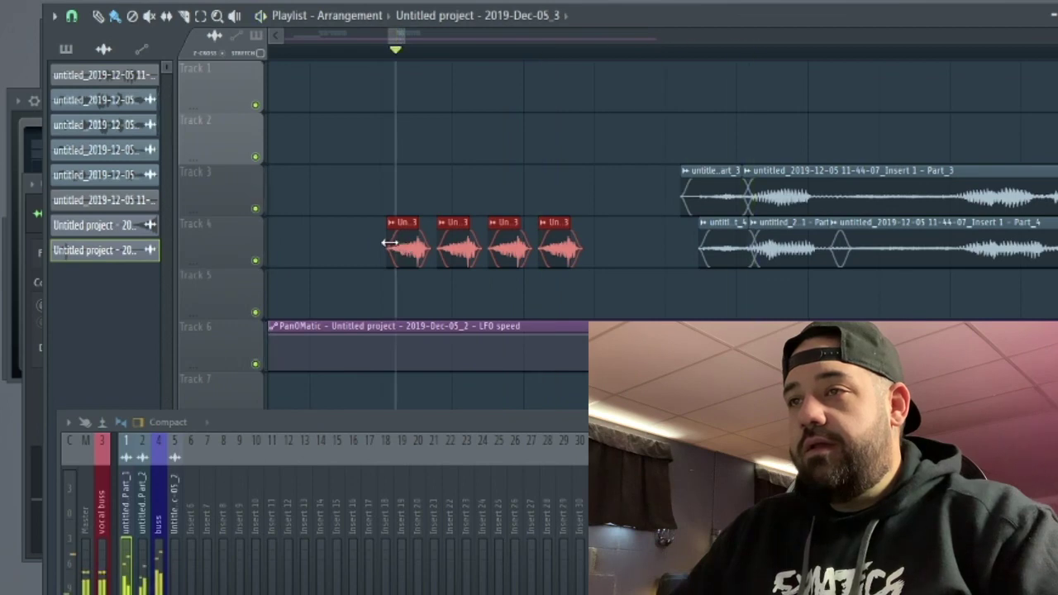
key("space")
mouse_move(400, 250)
left_mouse_down()
mouse_move(518, 257)
mouse_move(508, 243)
mouse_move(324, 244)
mouse_move(346, 240)
left_mouse_up()
scroll(343, 239, "down", 3)
scroll(488, 243, "up", 2)
key("space")
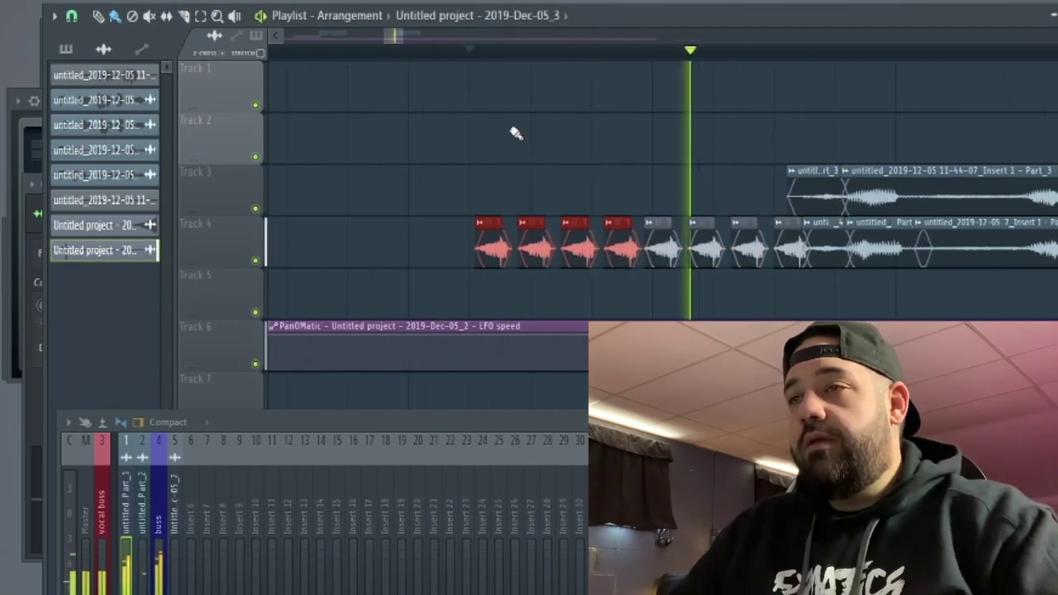
left_click(517, 139, "ctrl")
key("space")
left_click(470, 52)
Create a volume automation clip for the slices and place it on track 5 as a rising ramp under all eight.
right_click(476, 233)
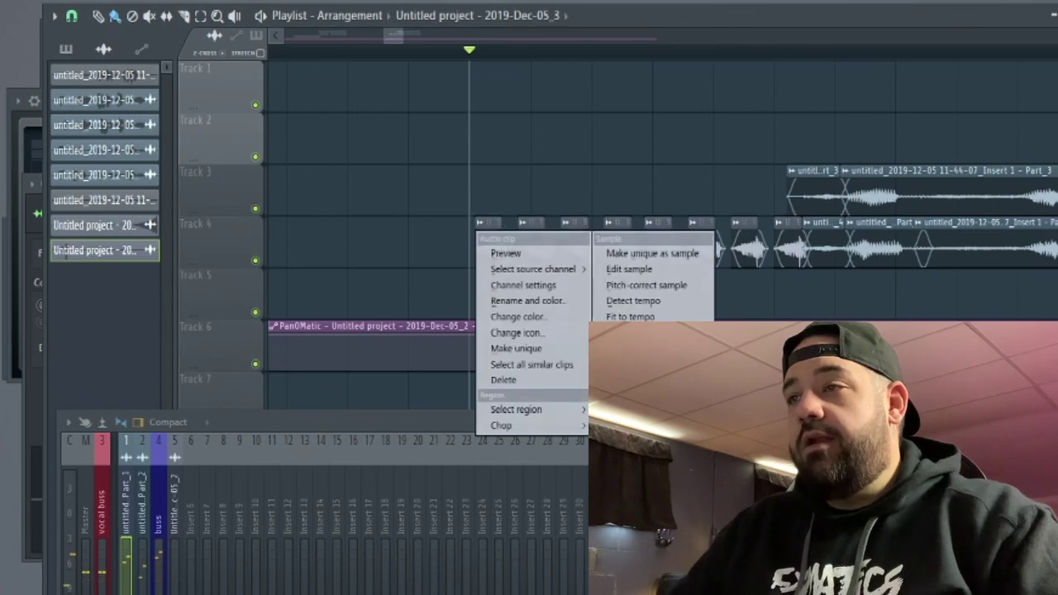
left_click(481, 242)
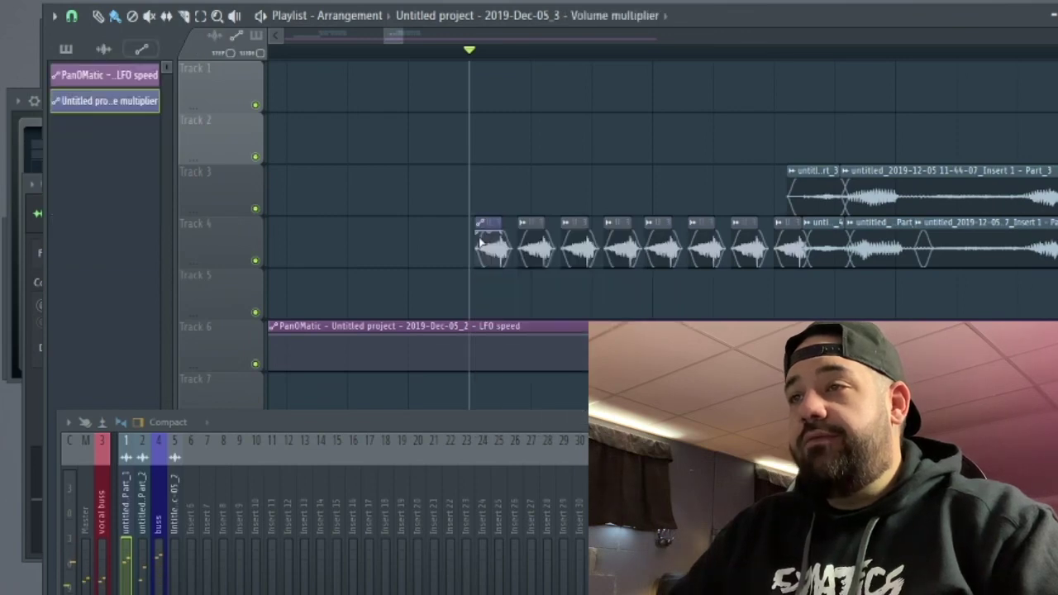
left_click(482, 293)
left_click_drag(481, 289, 487, 309)
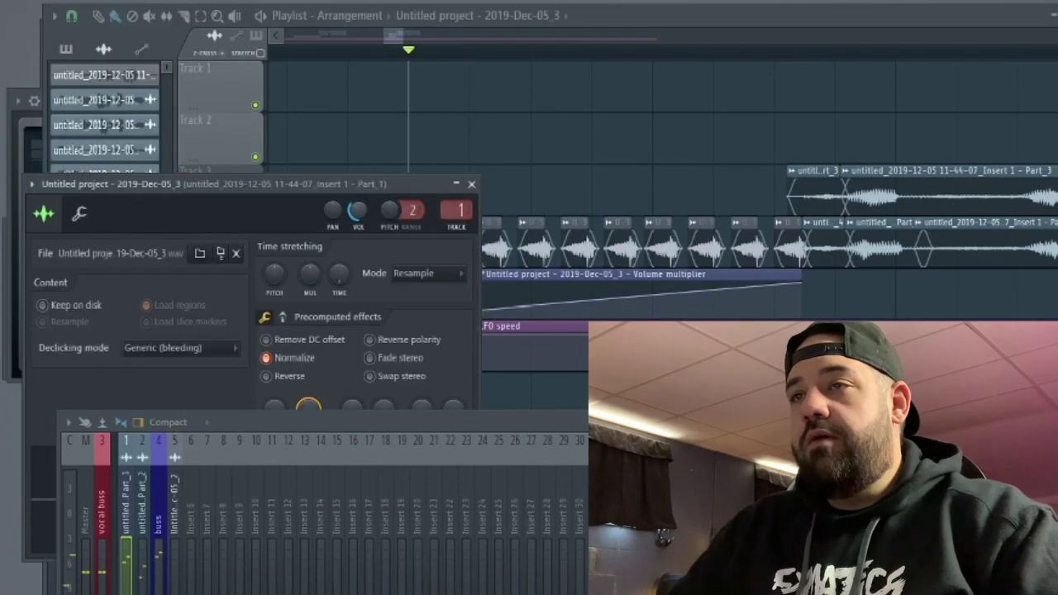
Open the sliced sample's levels adjustment settings and play the slices with the volume ramp.
left_click_drag(369, 177, 357, 46)
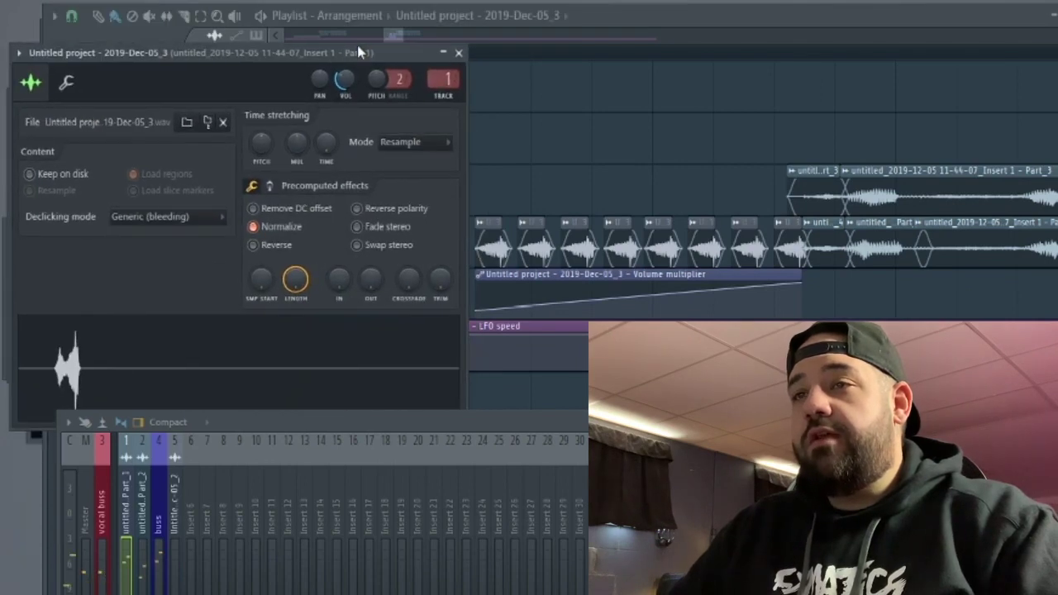
left_click(66, 82)
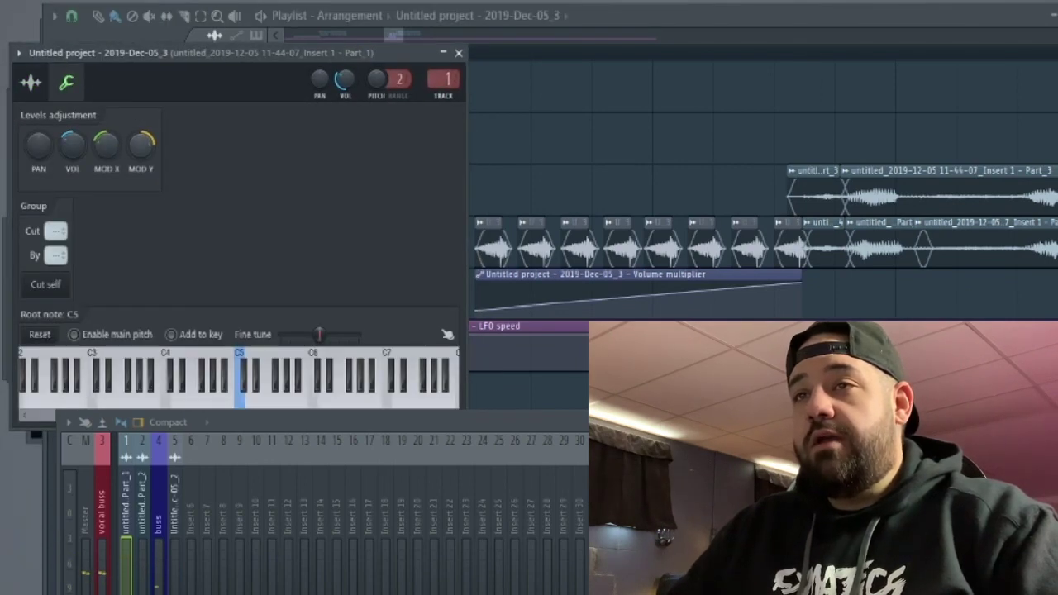
key("space")
right_click(613, 136)
key("space")
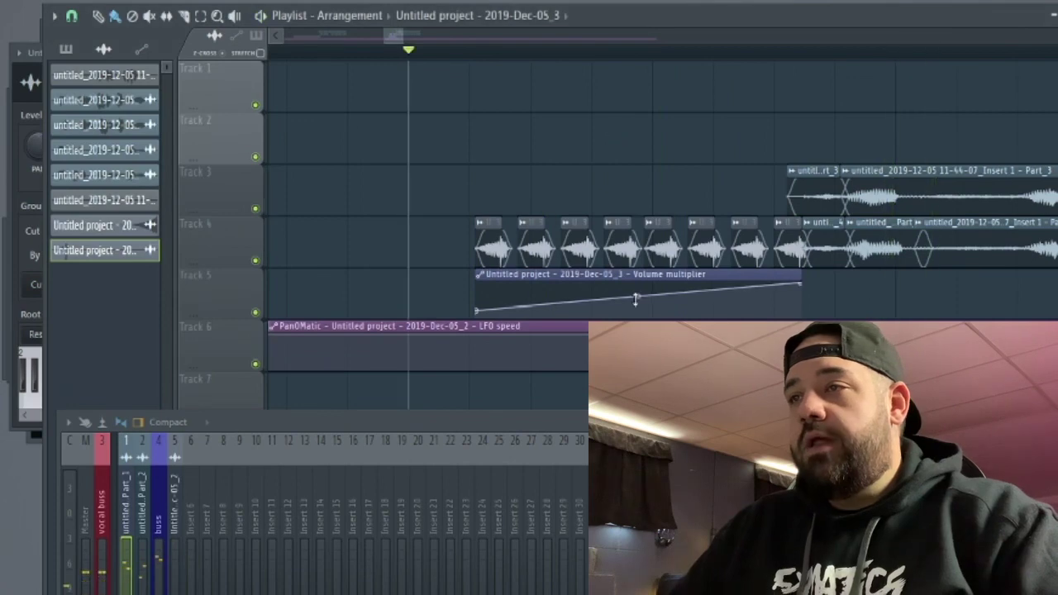
Bend the volume ramp slightly downwards, nudge the eight slices a little later and extend the ramp to match.
left_click_drag(636, 300, 636, 306)
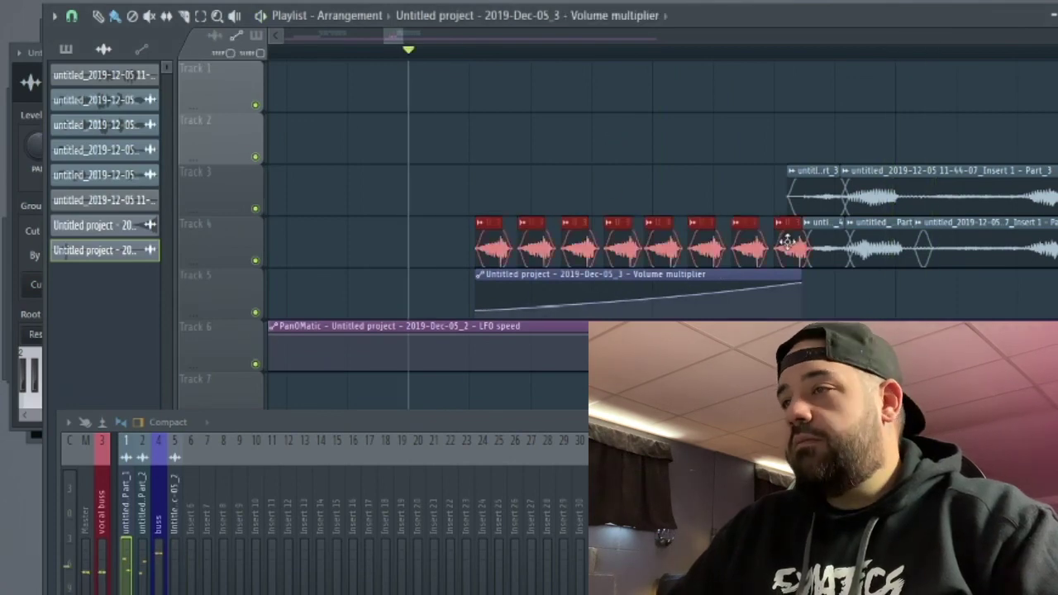
left_click_drag(790, 243, 794, 243)
key("space")
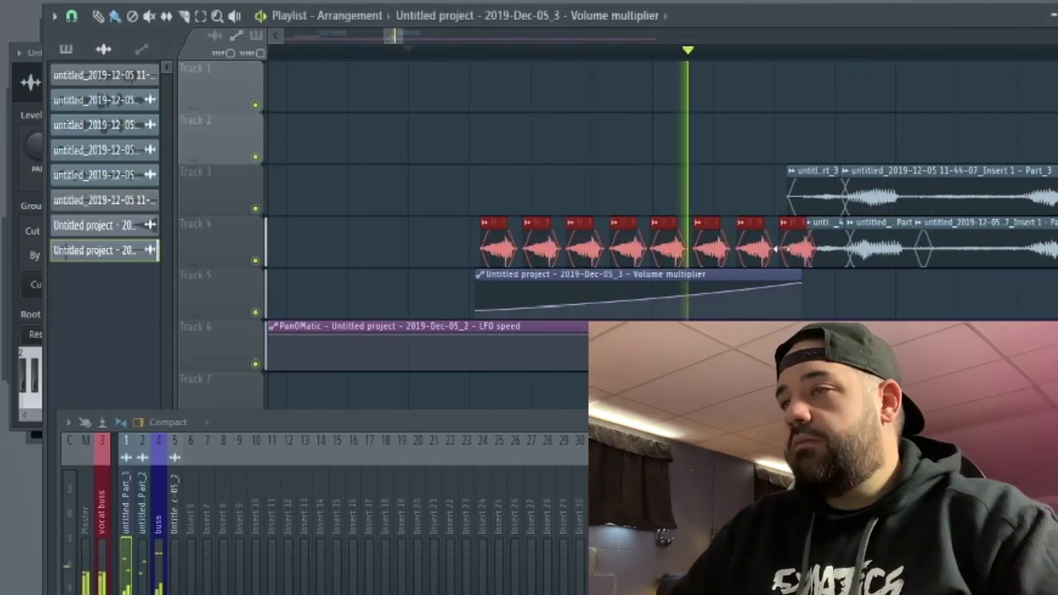
left_click_drag(804, 285, 812, 283)
key("space")
left_click(485, 224)
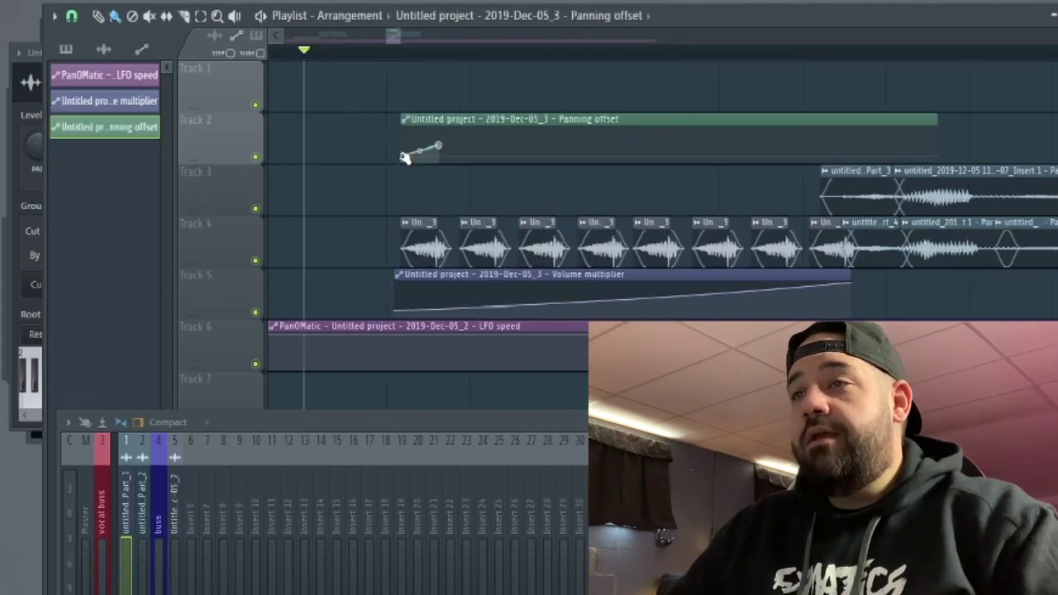
Shape the panning offset automation on track 2 so it stays low for the first slice and jumps high for the second.
scroll(468, 162, "up", 3)
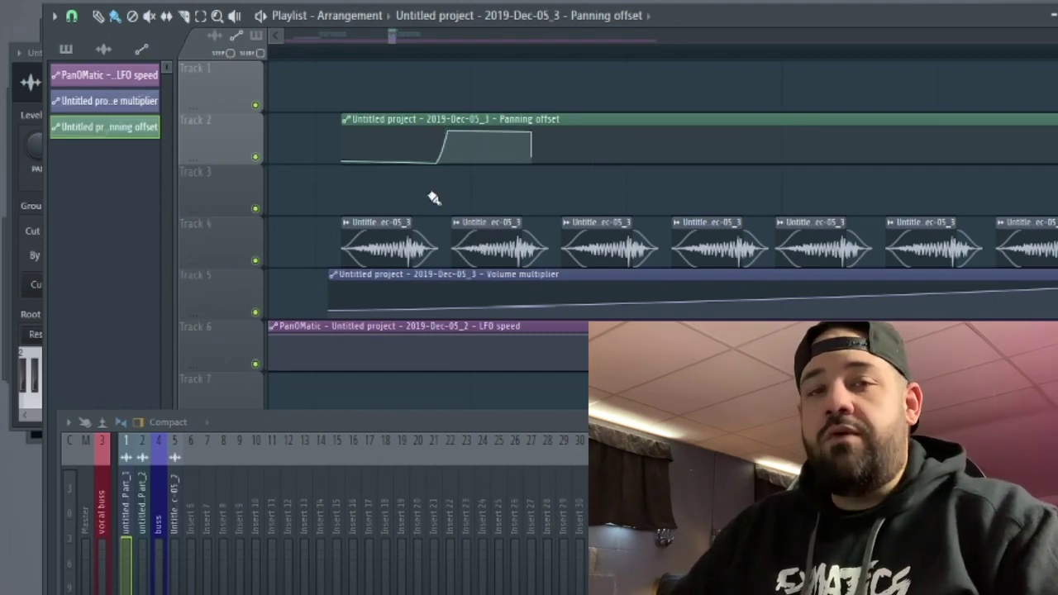
key("space")
left_click(315, 50)
scroll(315, 50, "down", 3)
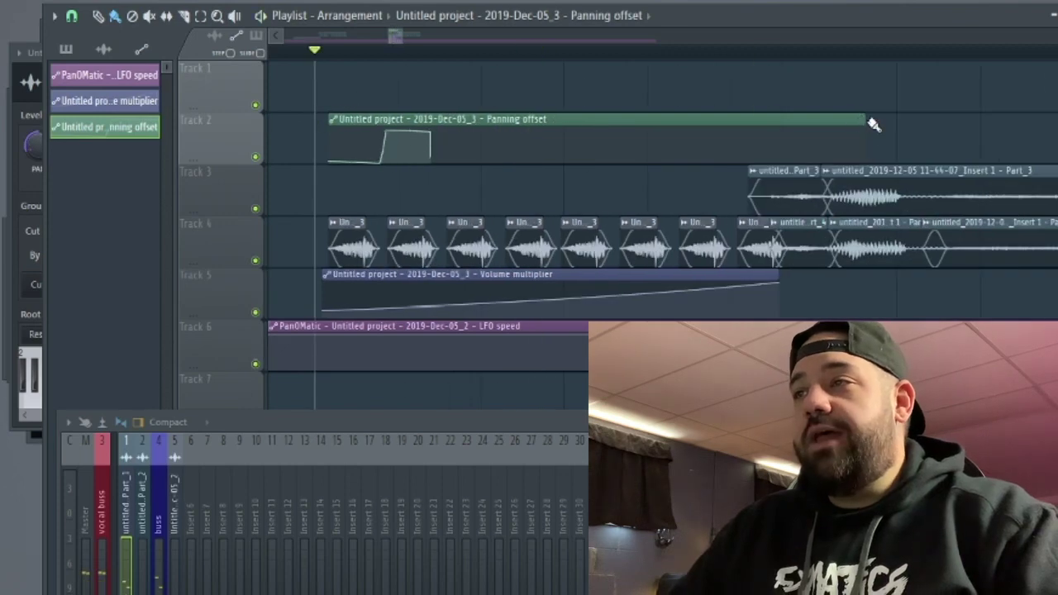
Shorten the panning automation clip to span two slices and copy it along track 2 to cover all eight.
left_click_drag(861, 121, 582, 119)
scroll(479, 137, "up", 3)
left_click_drag(581, 119, 466, 133)
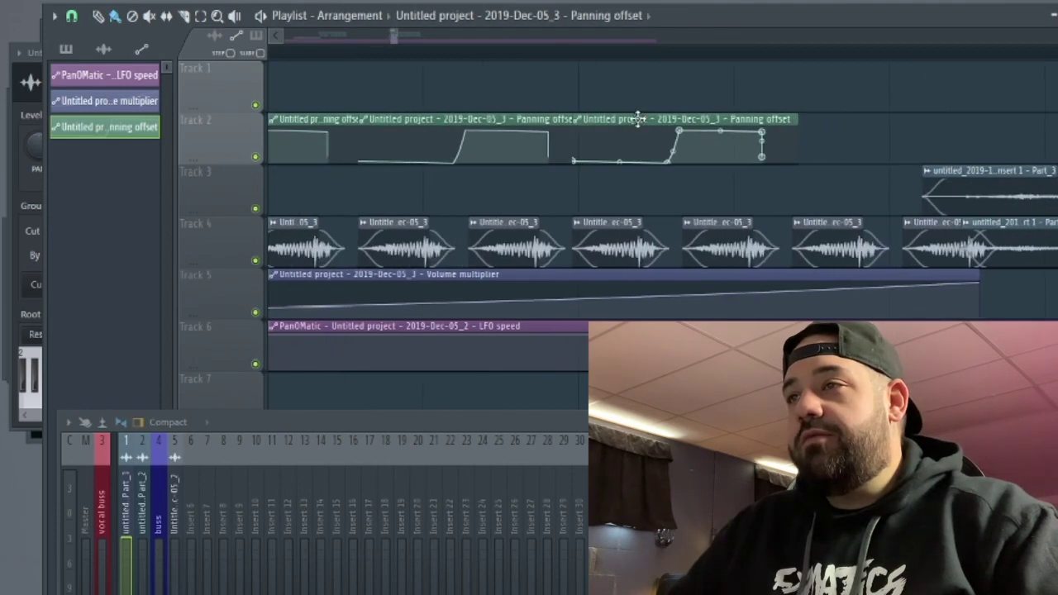
left_click_drag(638, 119, 849, 120)
scroll(728, 120, "down", 3)
key("space")
Narrow the swing between the low and high levels of the panning automation.
scroll(532, 161, "up", 2)
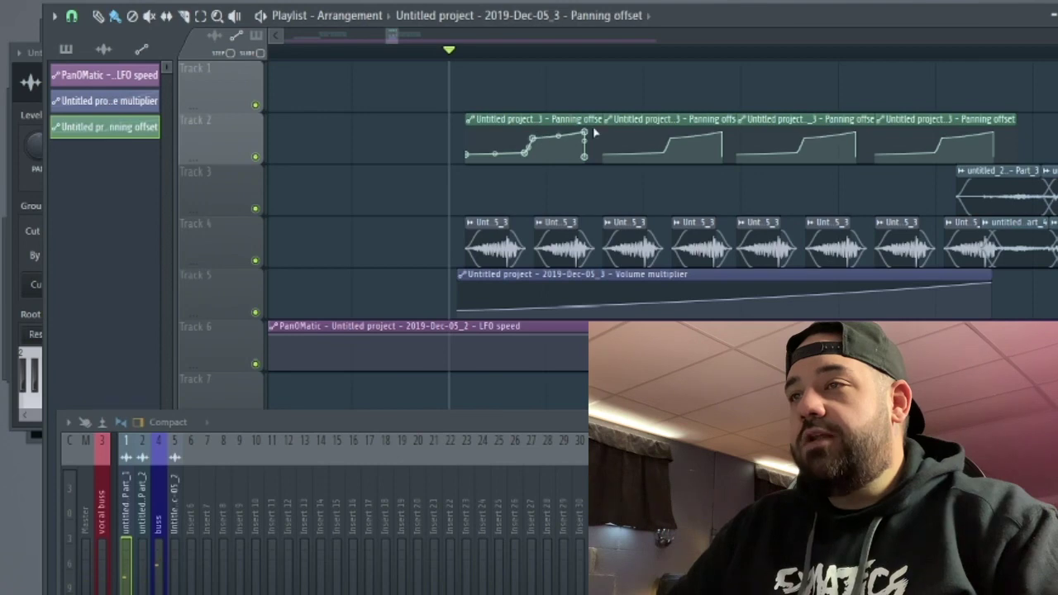
key("space")
key("space")
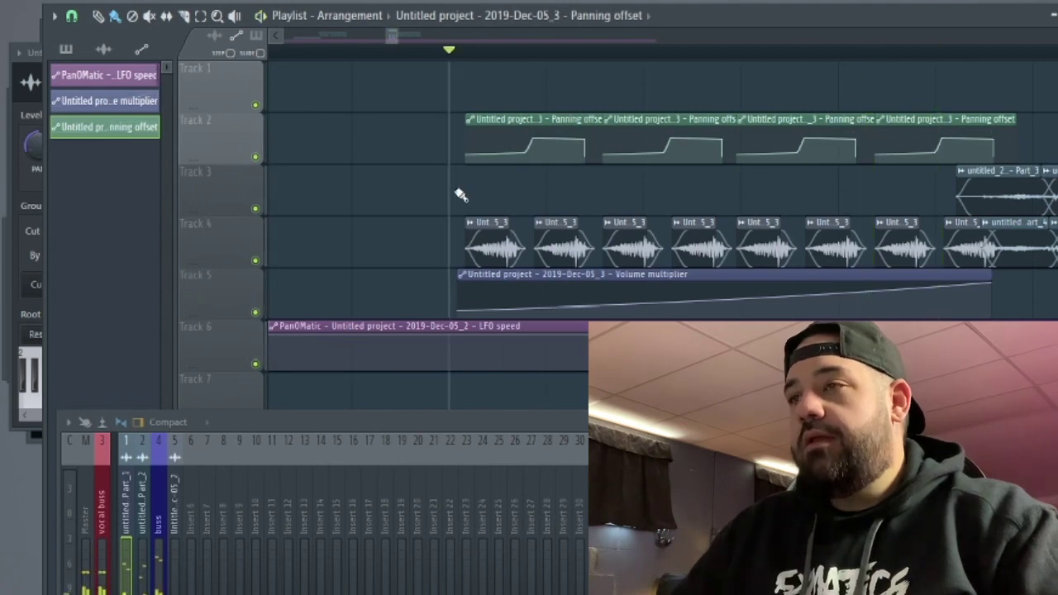
Play back the panned slices leading into the vocal phrase on tracks 3 and 4.
scroll(354, 199, "down", 3)
scroll(355, 198, "down", 1)
scroll(484, 149, "down", 3)
scroll(488, 149, "up", 3)
scroll(496, 149, "down", 3)
scroll(518, 142, "up", 4)
key("space")
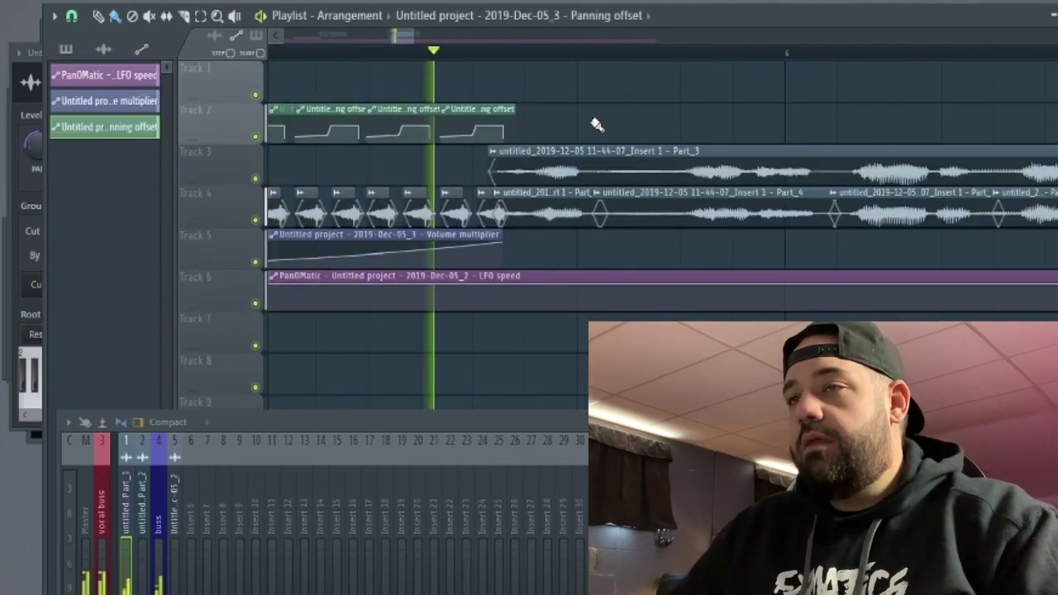
scroll(612, 121, "down", 5)
scroll(610, 124, "up", 2)
key("space")
scroll(645, 139, "down", 2)
scroll(723, 168, "down", 1)
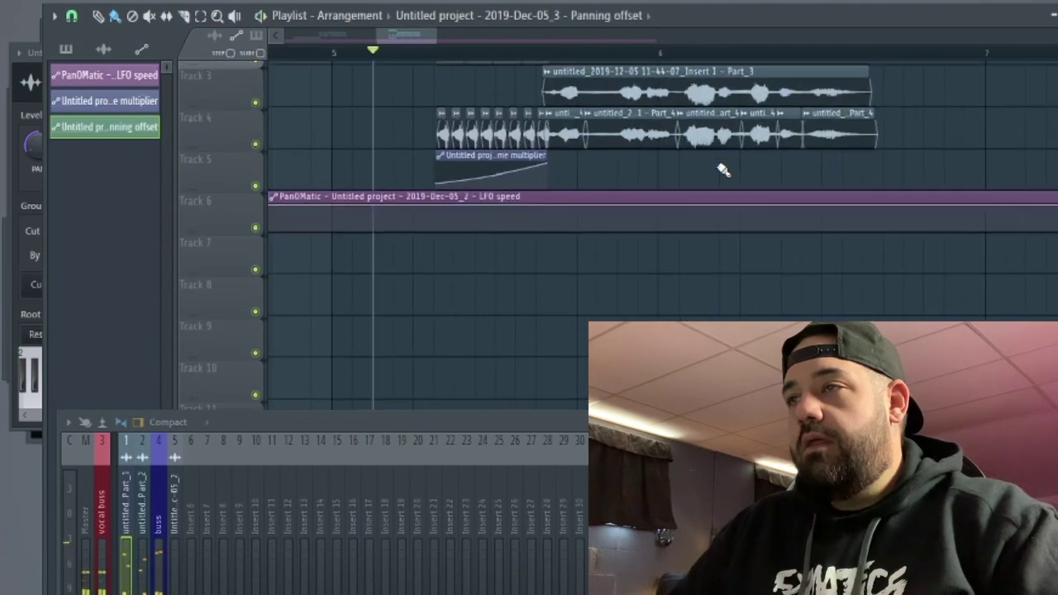
Copy the track 3 vocal clip down to track 8 and make the copy unique as a sample.
scroll(723, 167, "up", 2)
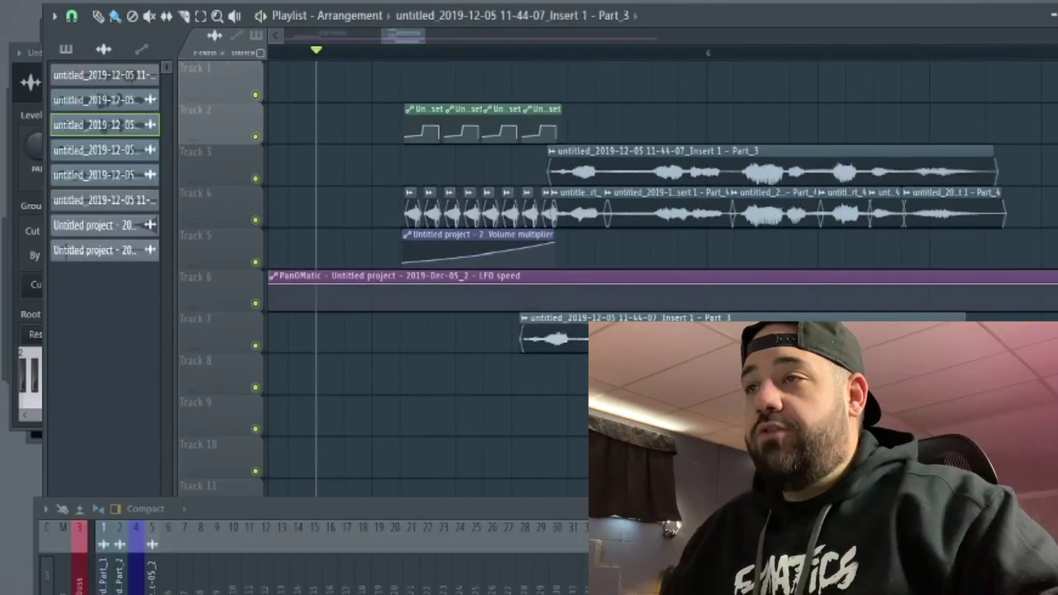
left_click_drag(662, 338, 661, 379)
left_click_drag(640, 130, 694, 157)
scroll(694, 157, "down", 2)
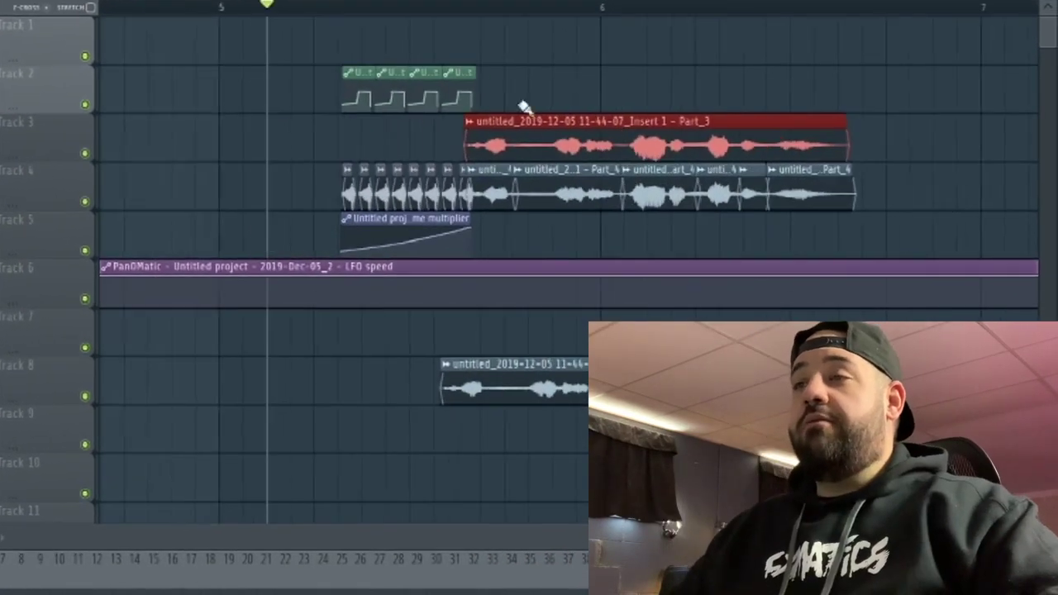
left_click(464, 9)
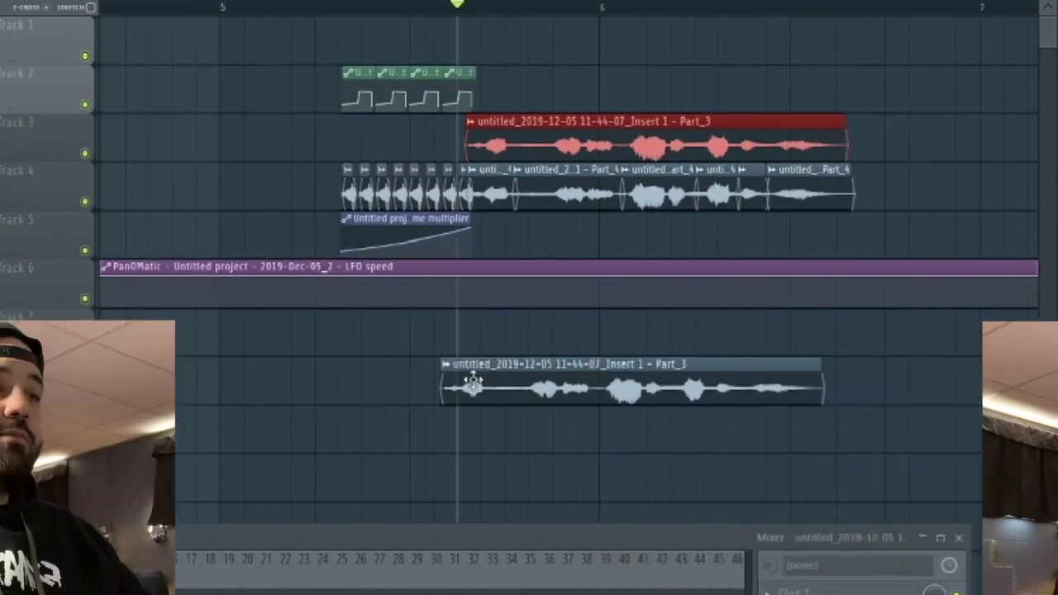
left_click(479, 387)
left_click(445, 364)
left_click(604, 399)
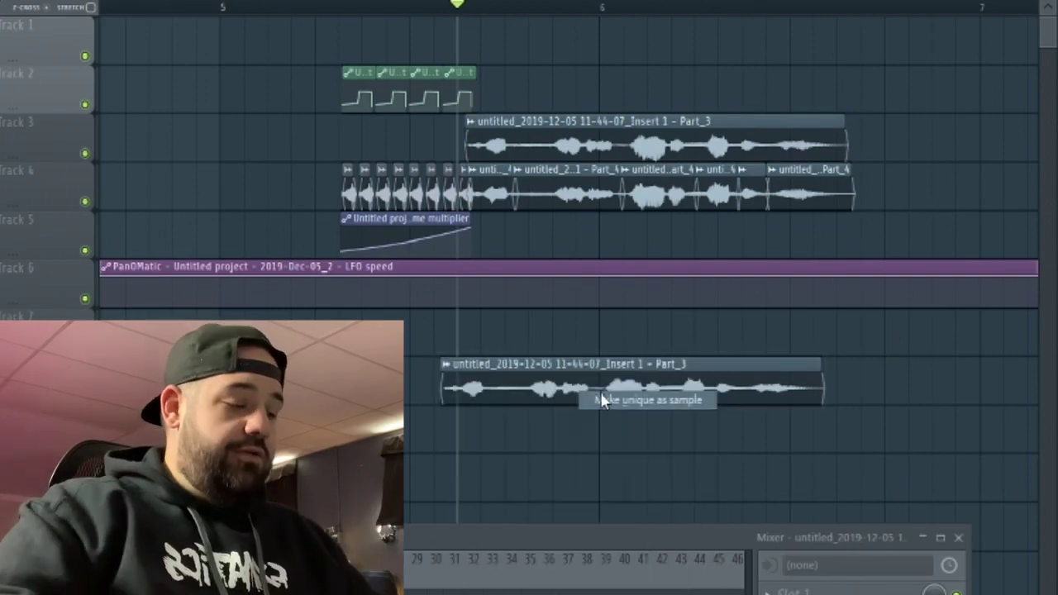
Set the copied vocal's time-stretching mode to Auto, lower its pitch and audition it.
double_click(574, 374)
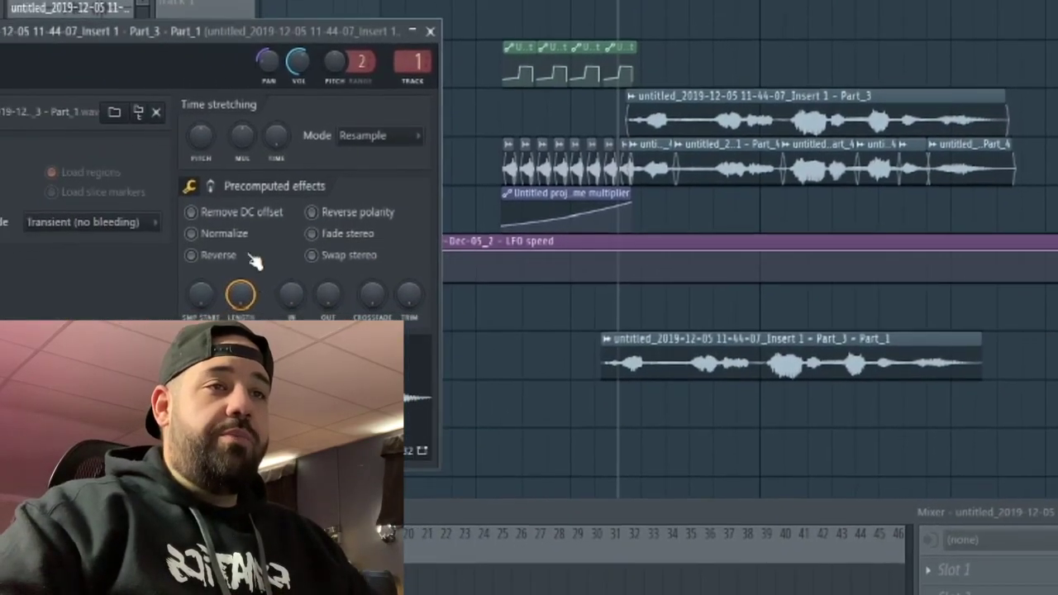
key("space")
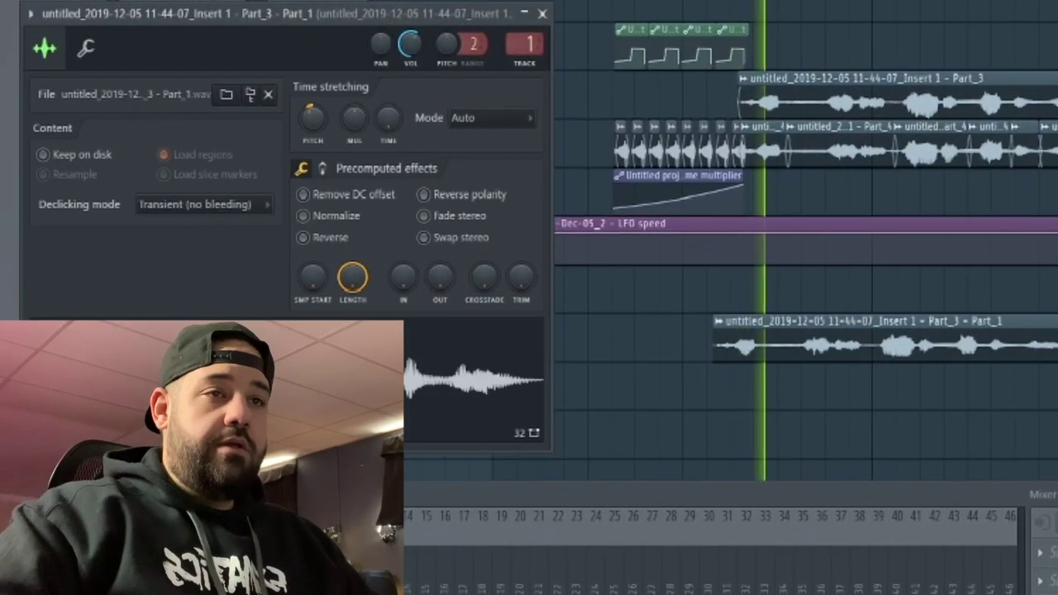
key("space")
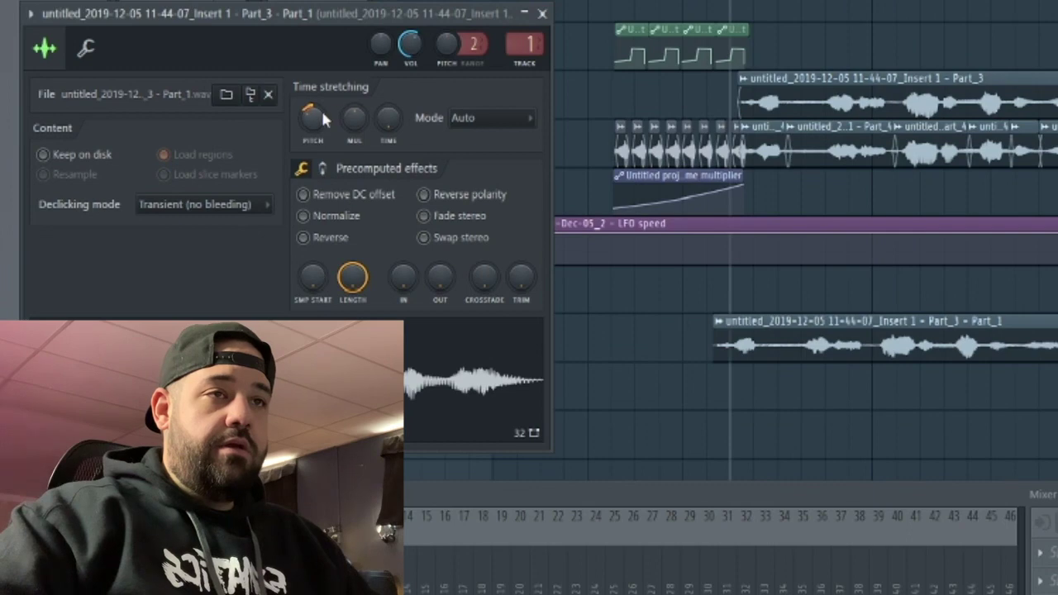
Apply a small amount of stereo delay to the copied vocal in its precomputed effects.
left_click(322, 168)
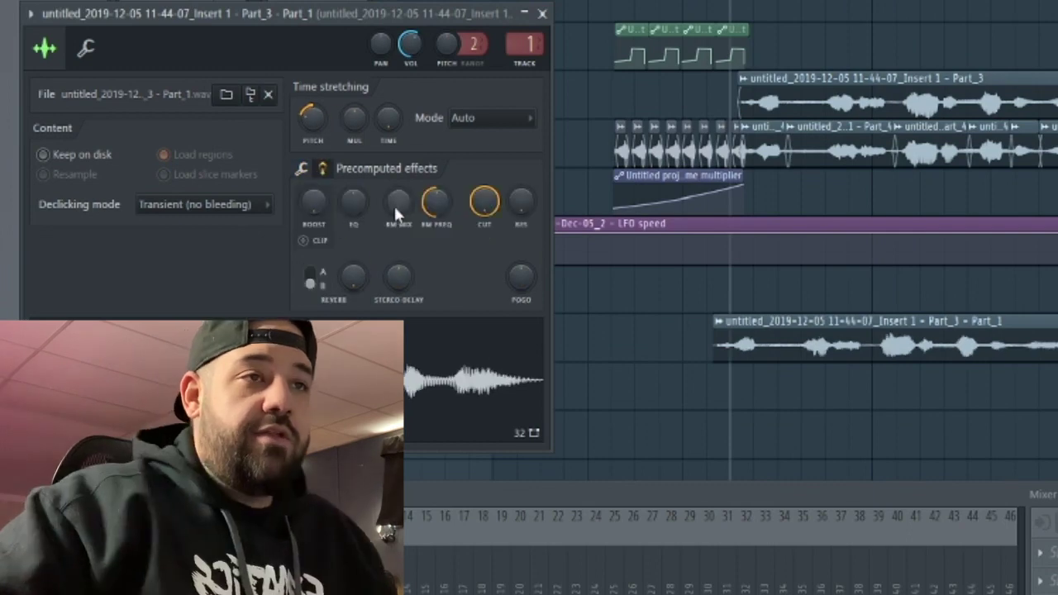
left_click(302, 168)
left_click(323, 169)
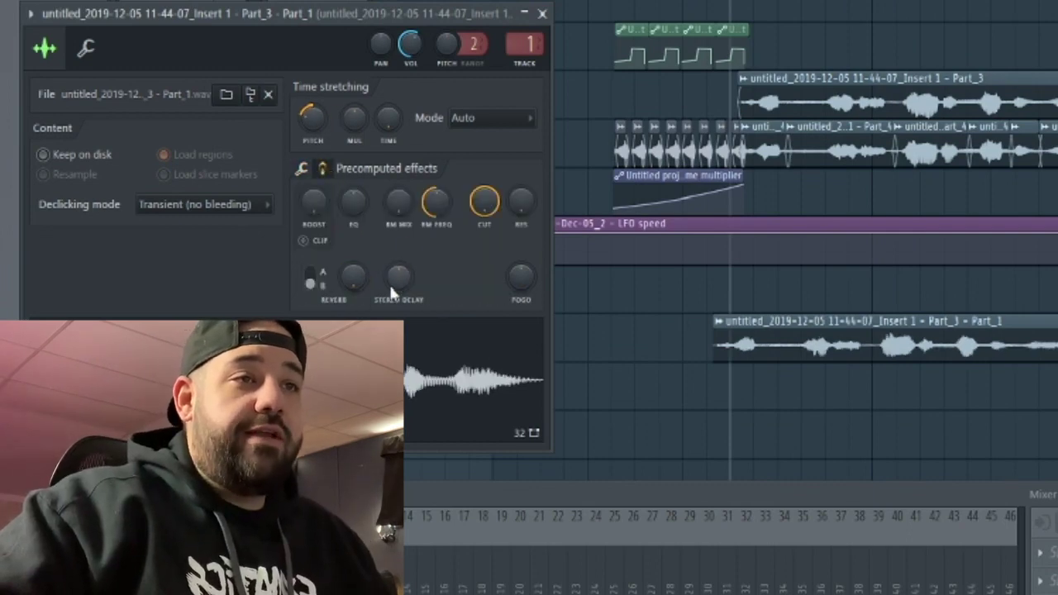
left_click_drag(390, 287, 390, 273)
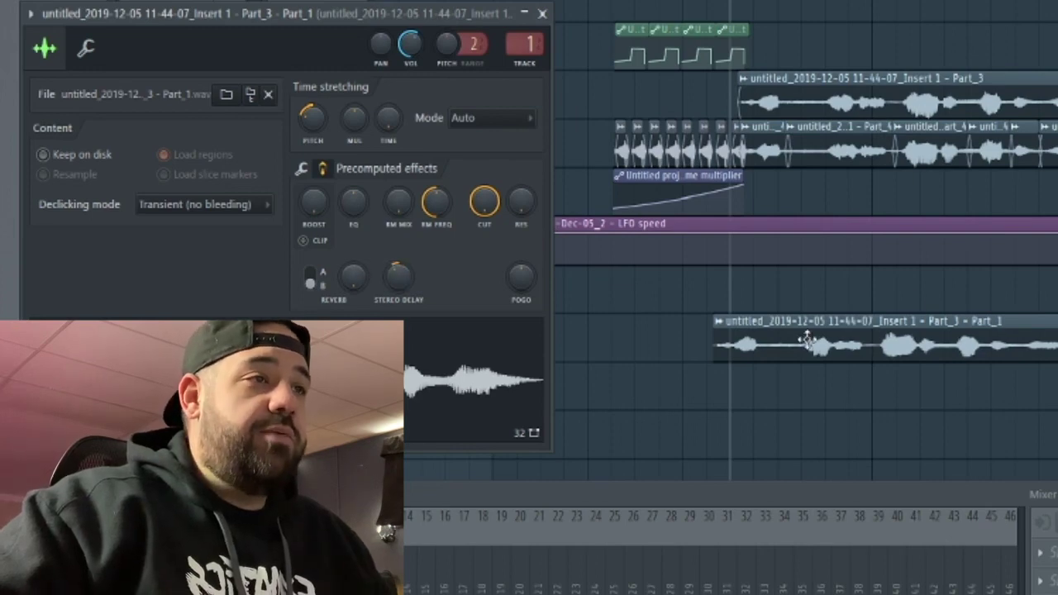
Move the pitched vocal copy to track 5, align it with the phrase on tracks 3 and 4, and reopen its channel settings.
left_click_drag(807, 340, 833, 201)
scroll(792, 203, "up", 5)
left_click_drag(718, 204, 688, 199)
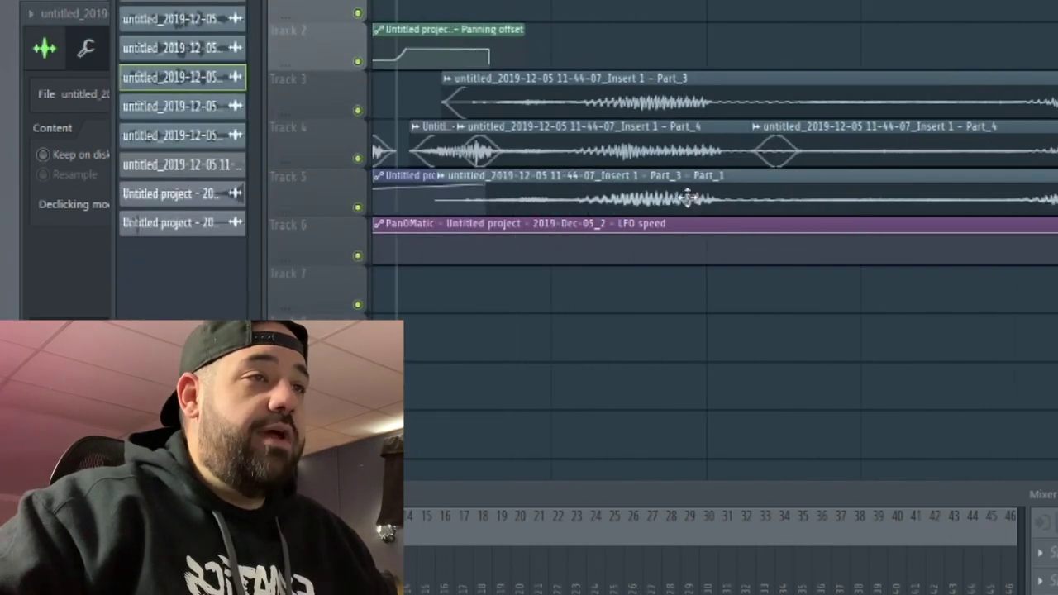
double_click(686, 196)
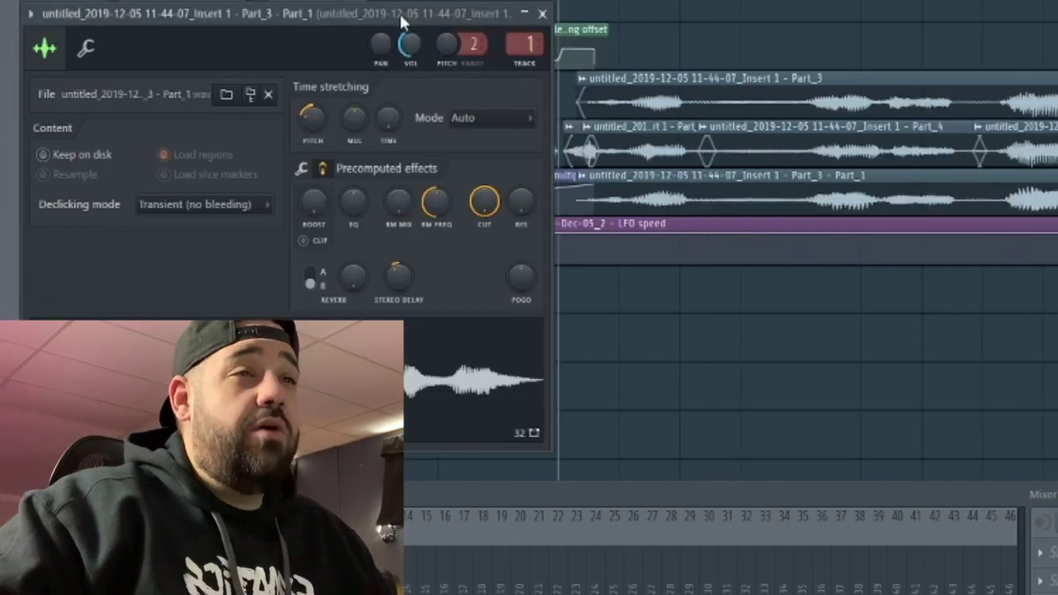
left_click_drag(400, 12, 353, 248)
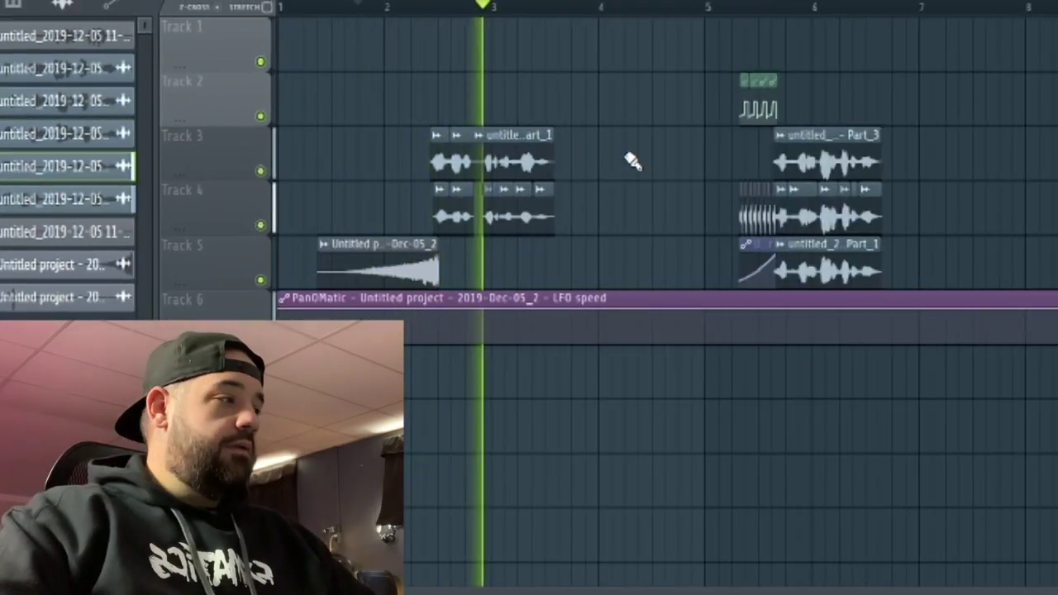
Audition the layered vocal phrase on tracks 3 to 5 from bar 5, including its sliced lead-in.
key("space")
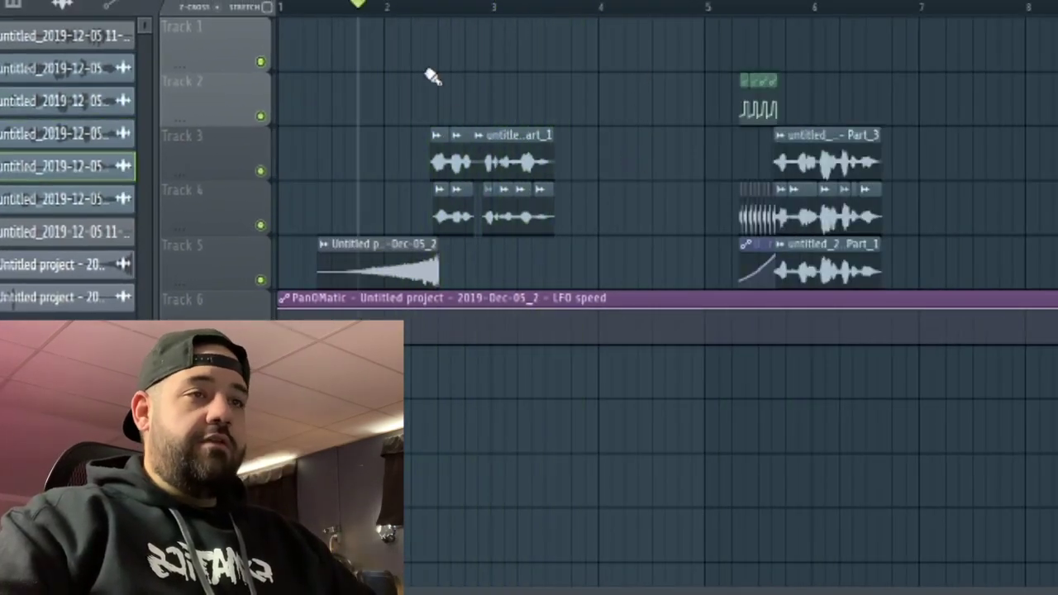
left_click(731, 8)
key("space")
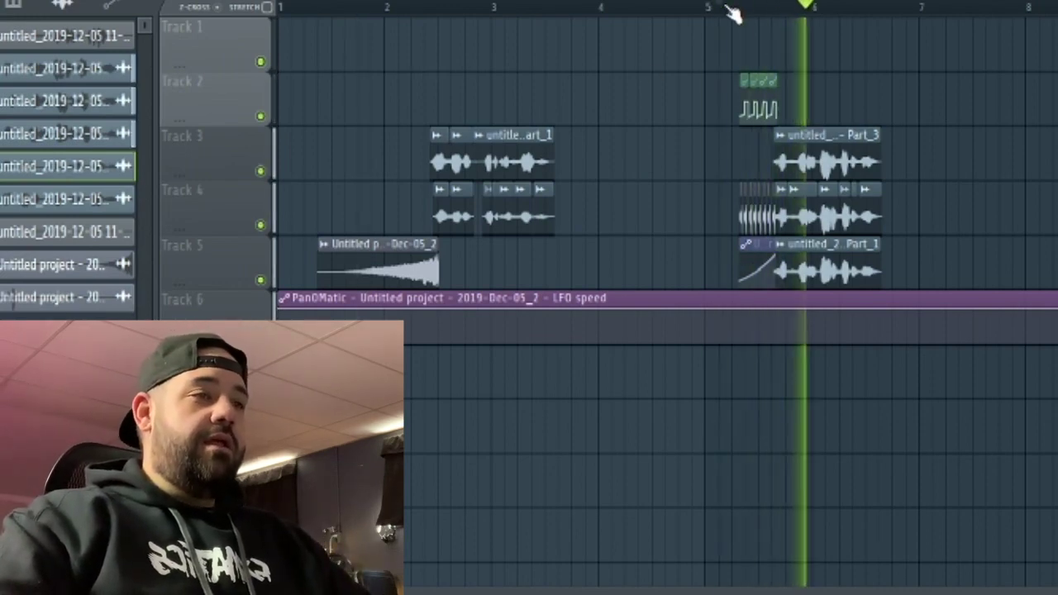
key("space")
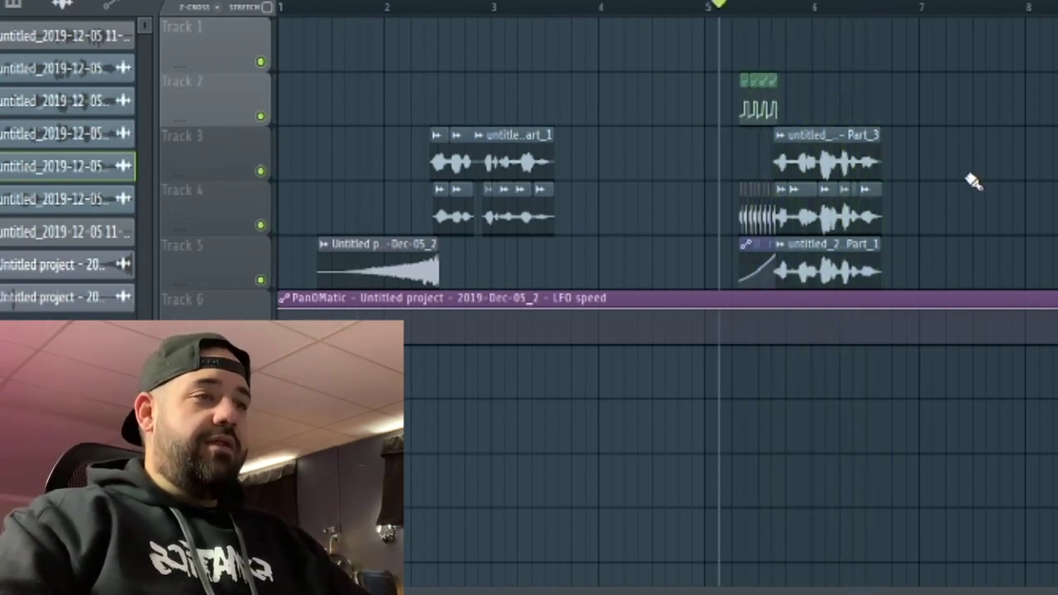
scroll(952, 195, "up", 4)
key("space")
key("space")
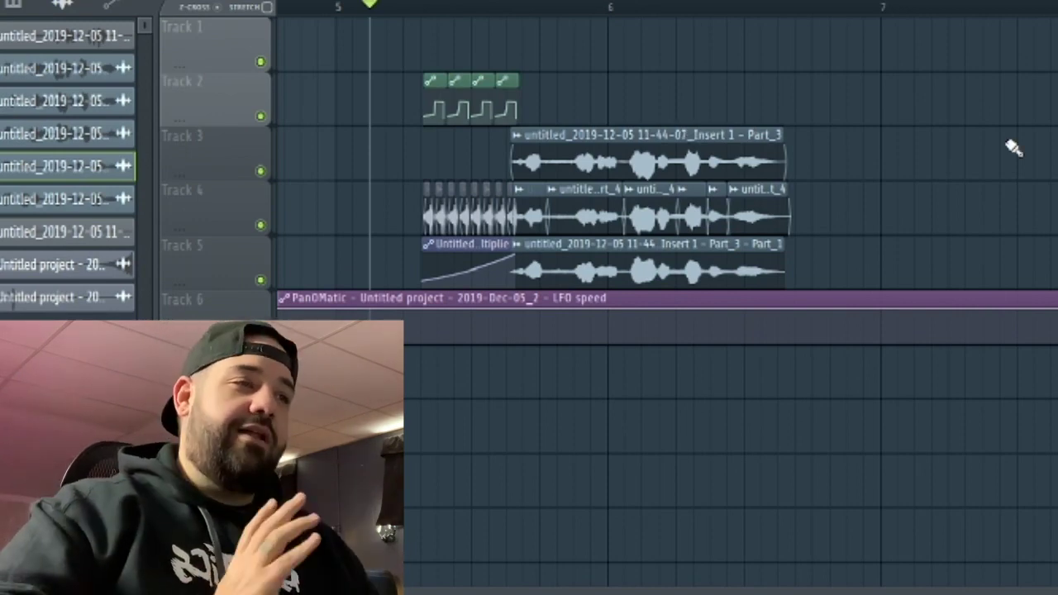
Set the playback position near the start of the reversed swell in bar 1 and show the mixer below the vocal tracks.
scroll(731, 100, "down", 3)
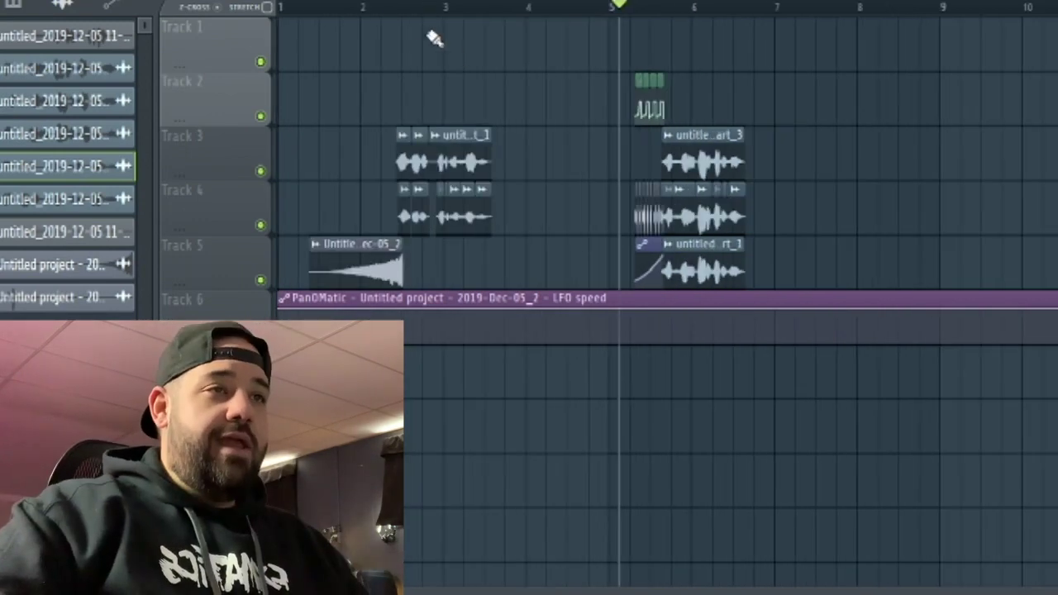
left_click(342, 10)
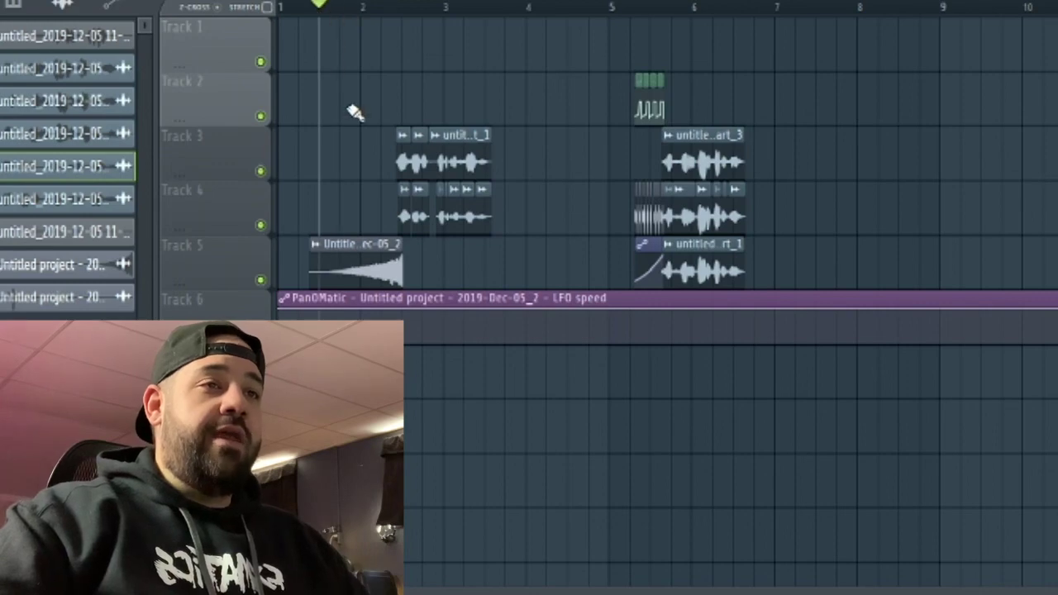
key("F9")
left_click_drag(314, 499, 338, 322)
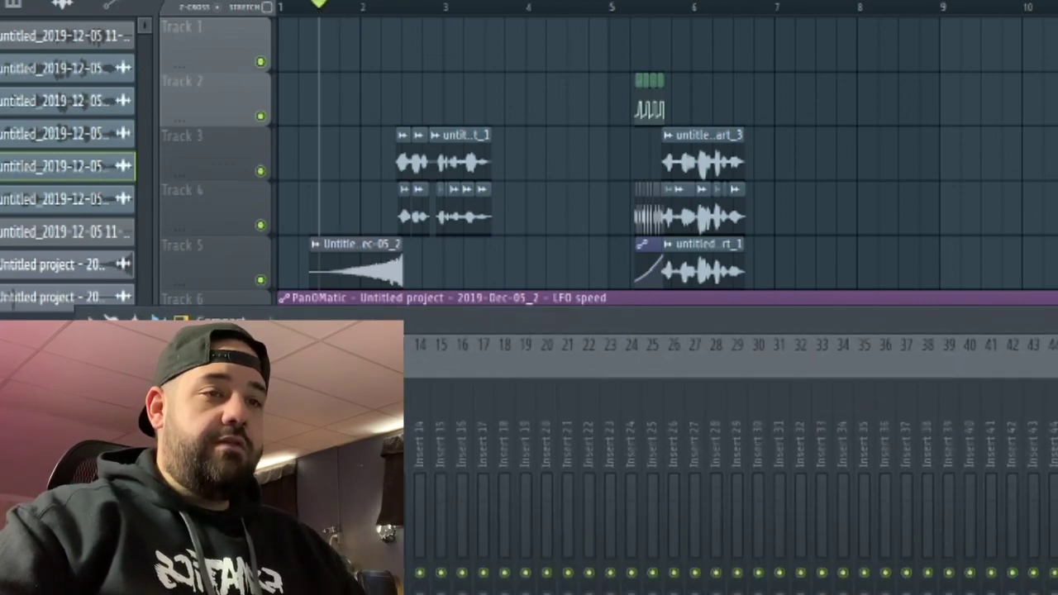
left_click_drag(427, 330, 427, 349)
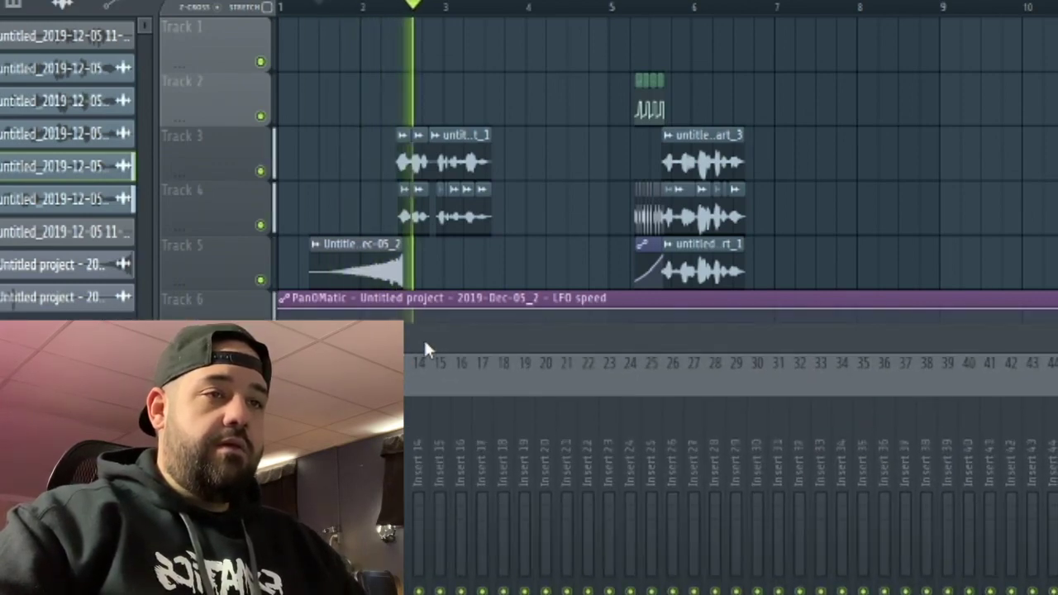